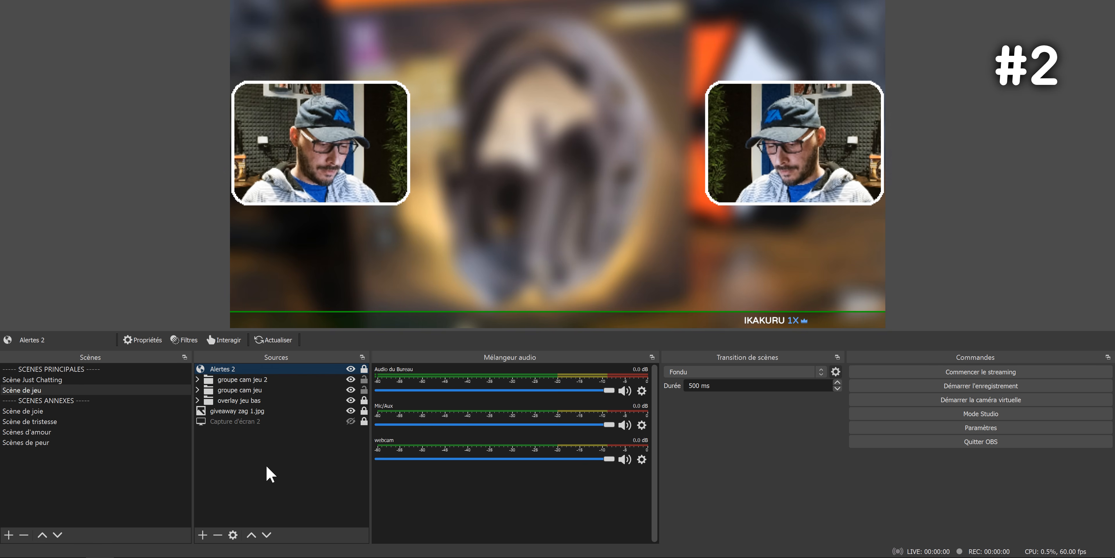
# Undo the duplication of the game camera group in the game scene
pyautogui.hotkey('ctrl', 'z')
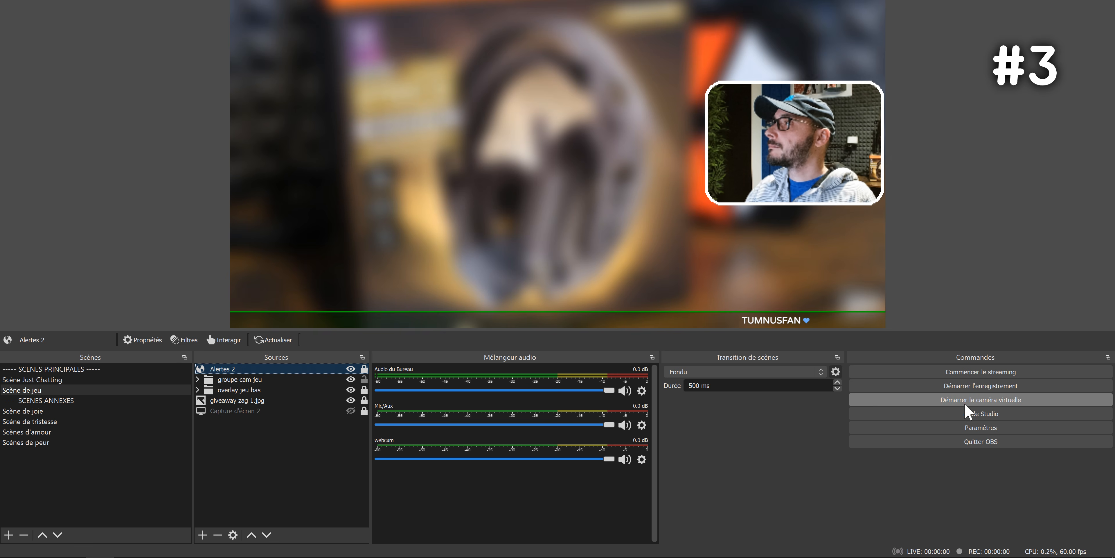
# Start the virtual camera, switch to the Discord call, choose OBS Virtual Camera as its camera and authorize access
pyautogui.click(966, 400)
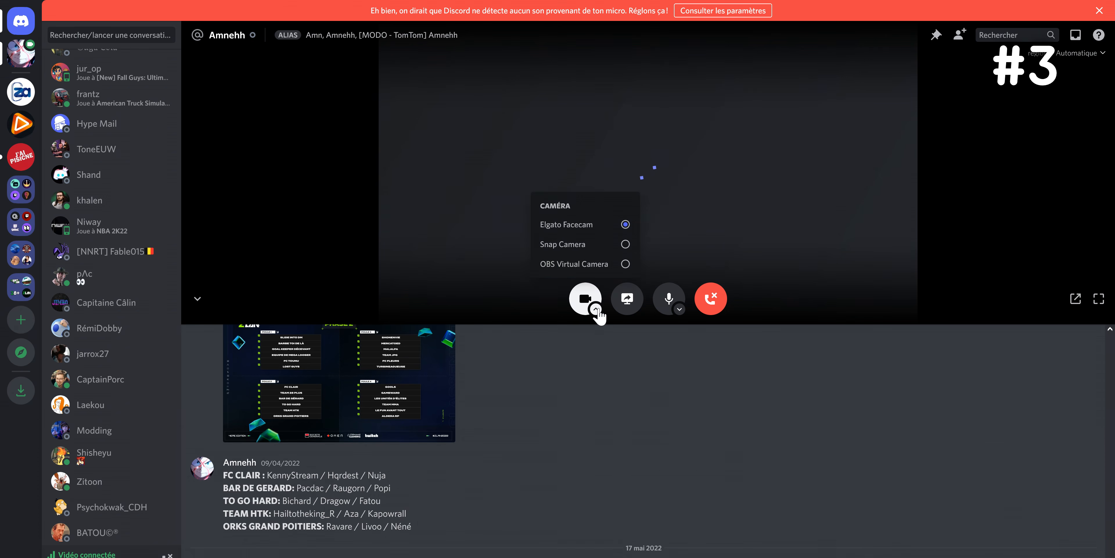
pyautogui.click(594, 267)
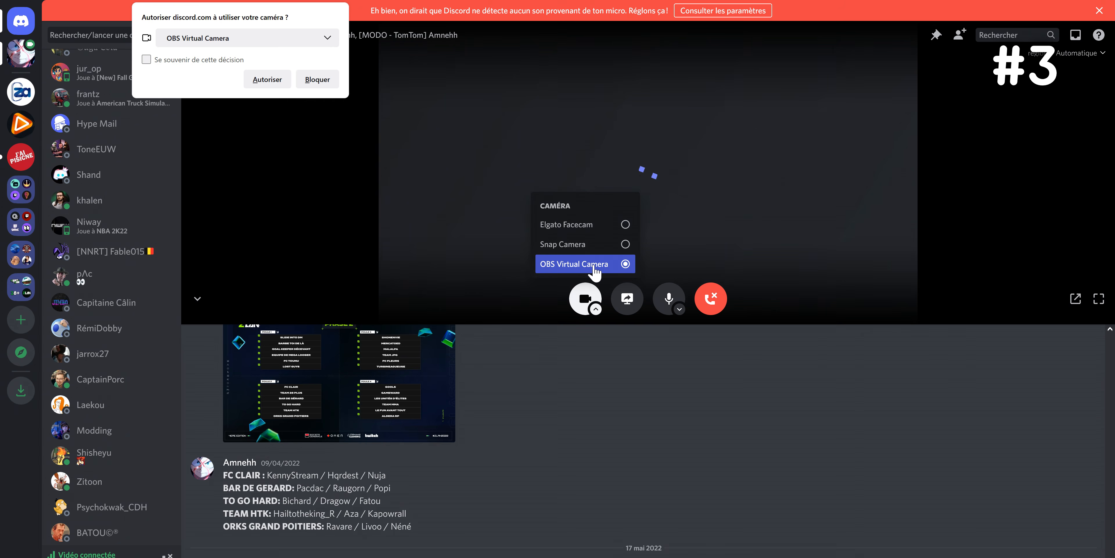
pyautogui.click(267, 82)
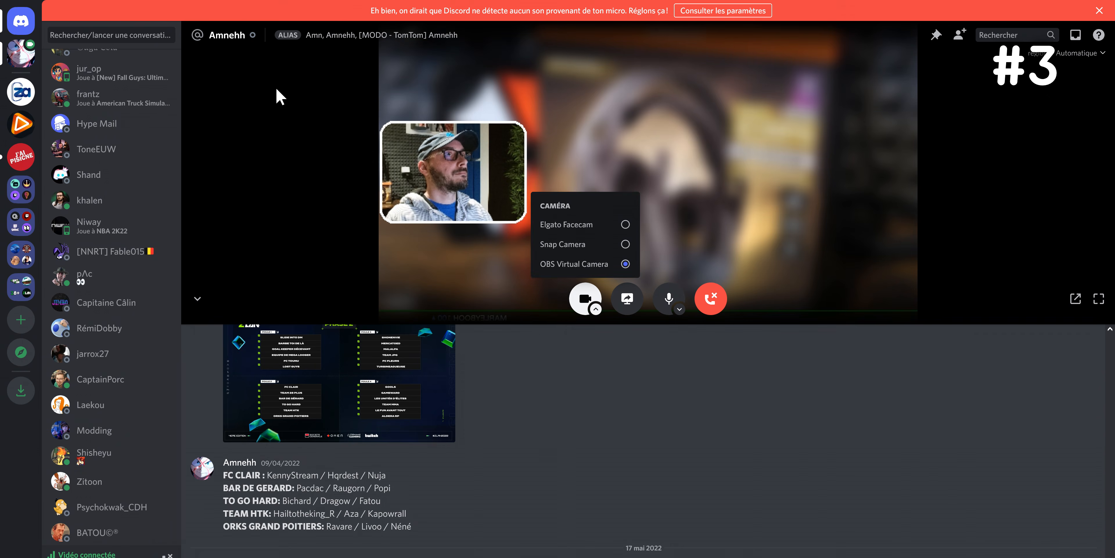
pyautogui.click(578, 389)
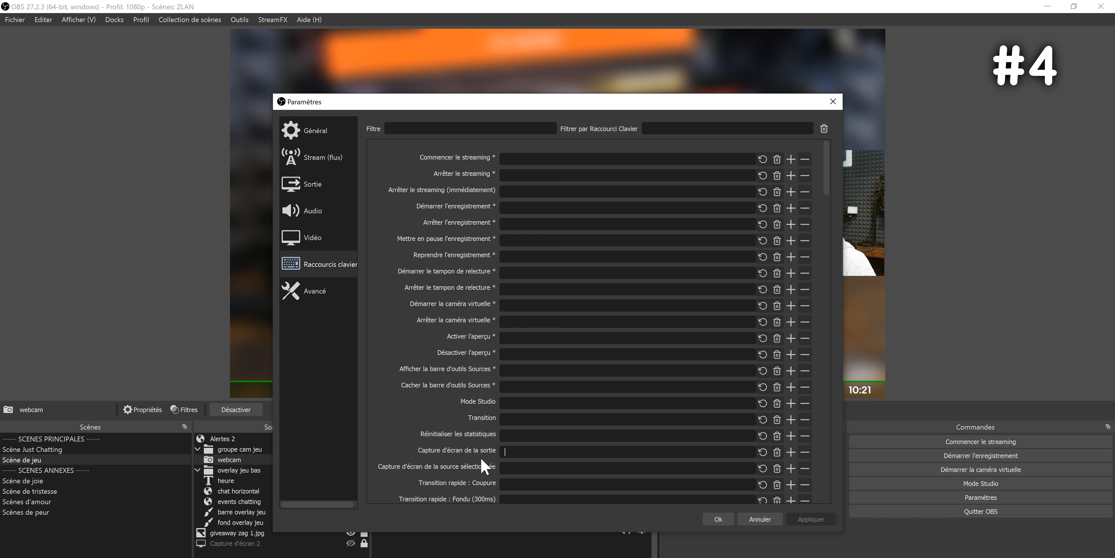
# Assign F9 to the output screenshot hotkey, check the recording path and save the settings
pyautogui.press('F9')
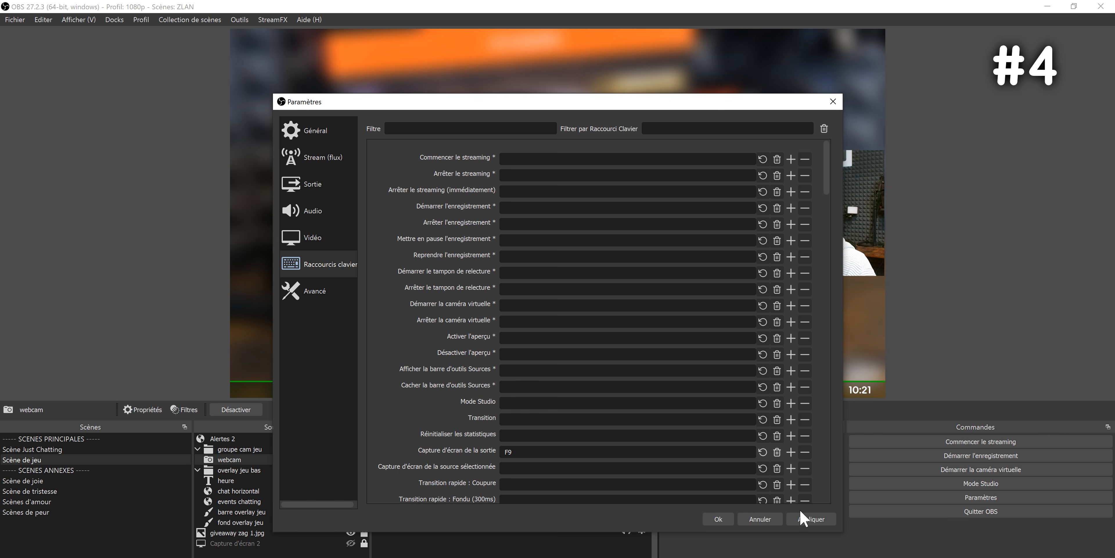
pyautogui.click(328, 191)
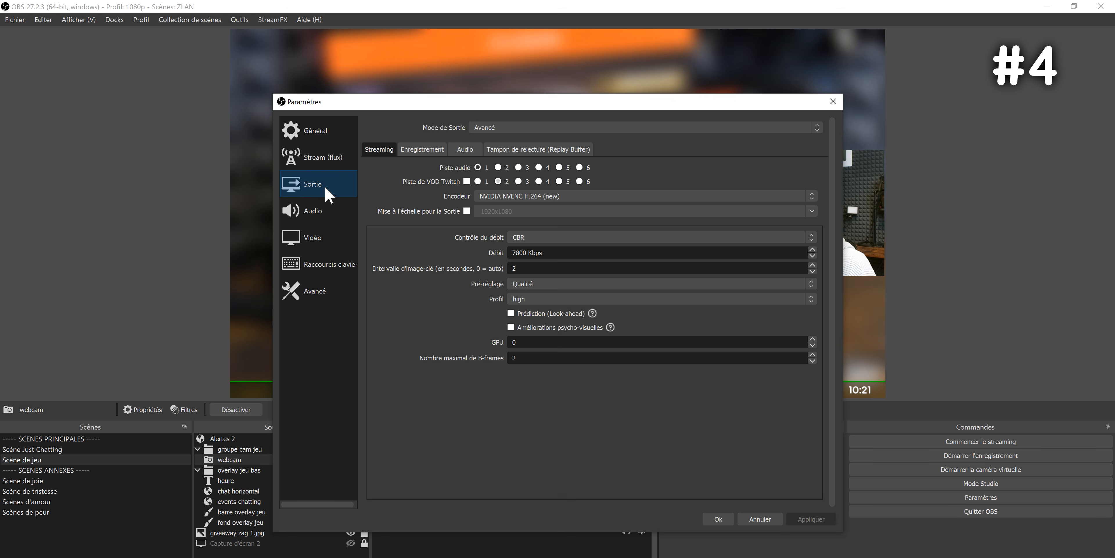
pyautogui.click(426, 151)
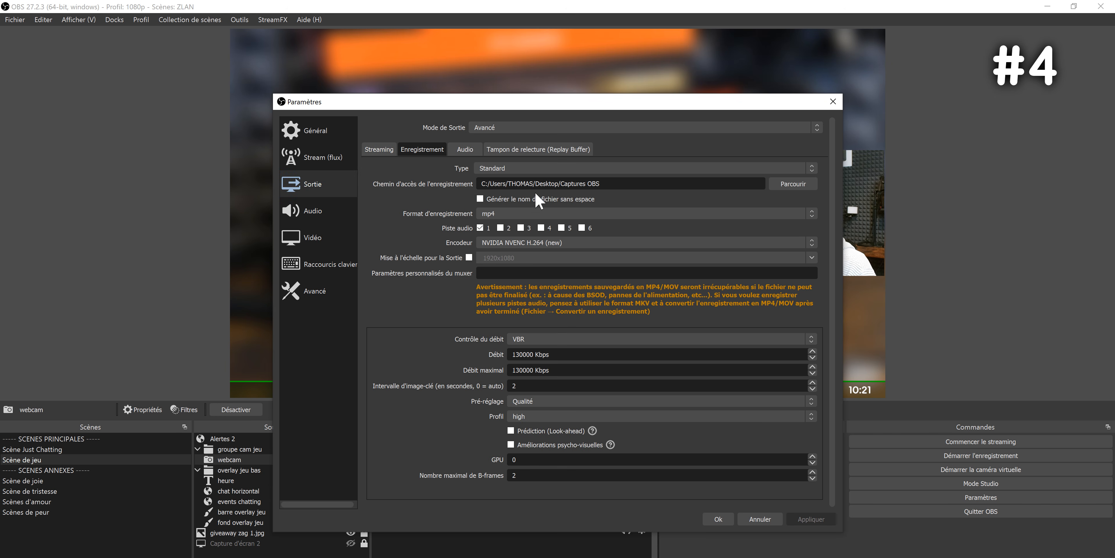
pyautogui.click(719, 519)
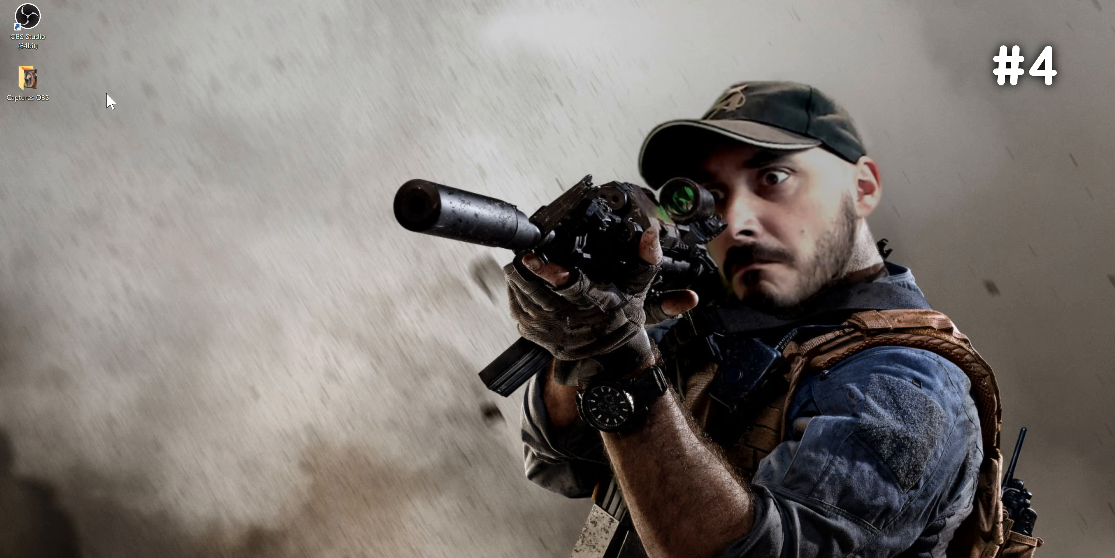
# Open the Captures OBS folder on the desktop
pyautogui.doubleClick(46, 95)
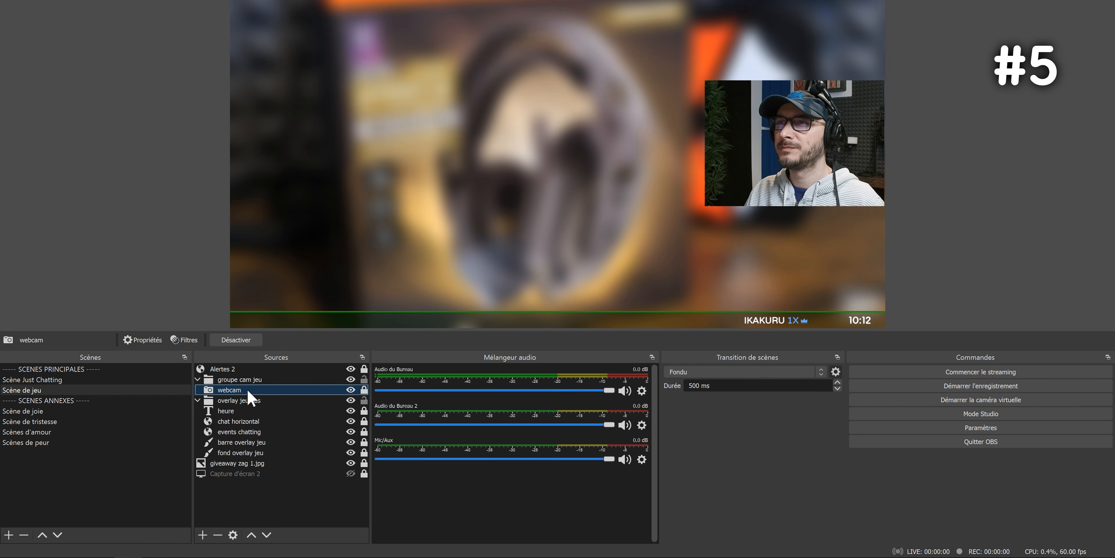
# Add a Corrections colorimétrique effect filter with its default name to the webcam source
pyautogui.rightClick(251, 391)
pyautogui.click(259, 370)
pyautogui.click(319, 449)
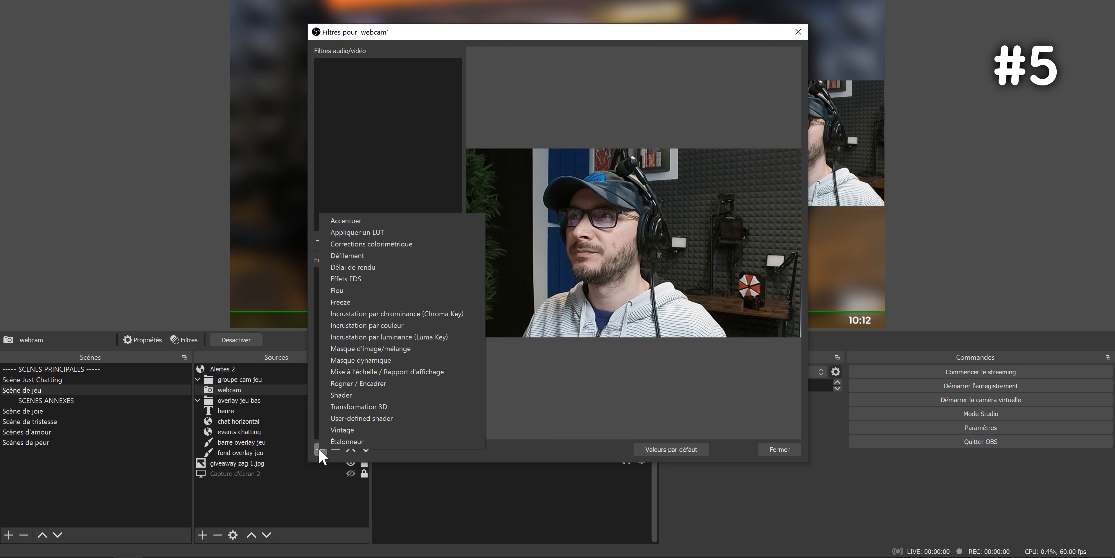
pyautogui.click(372, 244)
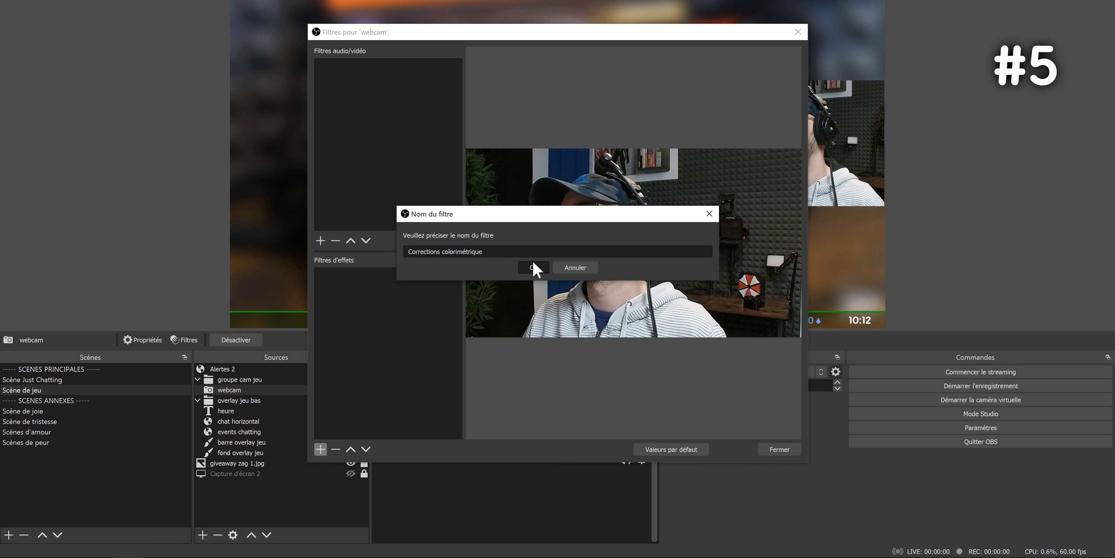
pyautogui.click(533, 267)
# In the webcam's colour correction filter, set Contraste to 0,35, Luminosité to -0,0029 and Saturation to 0,26
pyautogui.moveTo(652, 281); pyautogui.dragTo(660, 282)
pyautogui.moveTo(649, 297); pyautogui.dragTo(648, 296)
pyautogui.moveTo(585, 309); pyautogui.dragTo(593, 308)
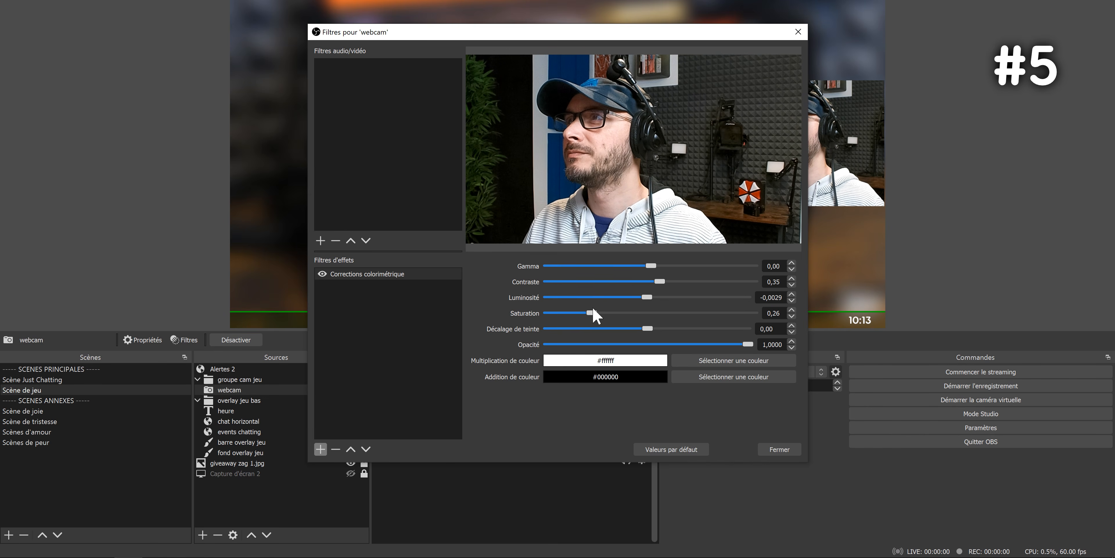
# Toggle the colour correction filter off and on repeatedly to compare the webcam image with and without it
pyautogui.click(321, 274)
pyautogui.click(321, 273)
pyautogui.click(321, 273)
pyautogui.click(321, 273)
pyautogui.click(321, 273)
pyautogui.click(321, 274)
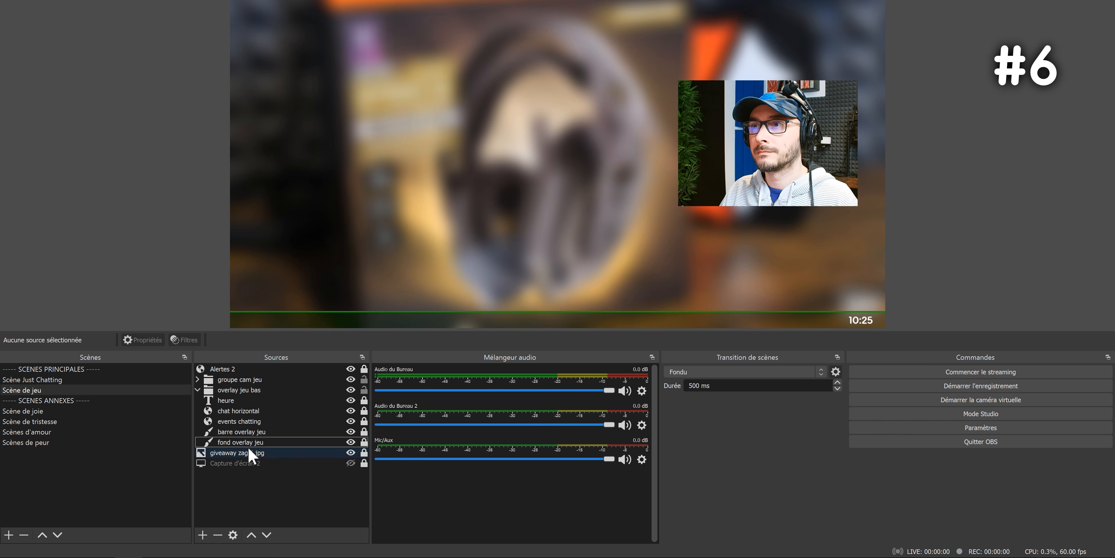
# Colour the fond overlay jeu, barre overlay jeu, events chatting and chat horizontal entries green in the source list
pyautogui.rightClick(248, 442)
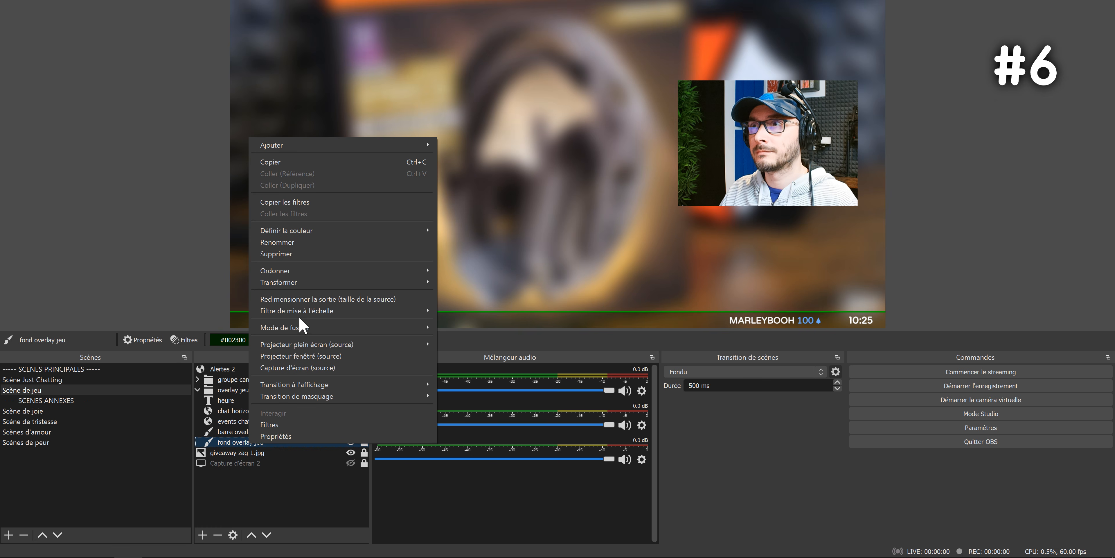
pyautogui.moveTo(336, 230)
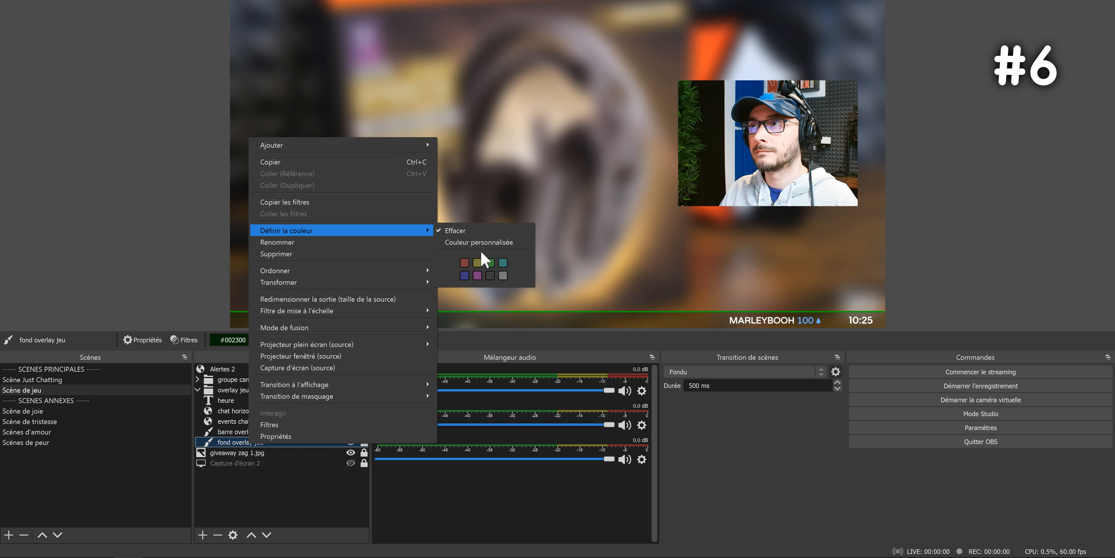
pyautogui.click(242, 432)
pyautogui.keyDown('shift'); pyautogui.click(242, 410); pyautogui.keyUp('shift')
pyautogui.rightClick(242, 410)
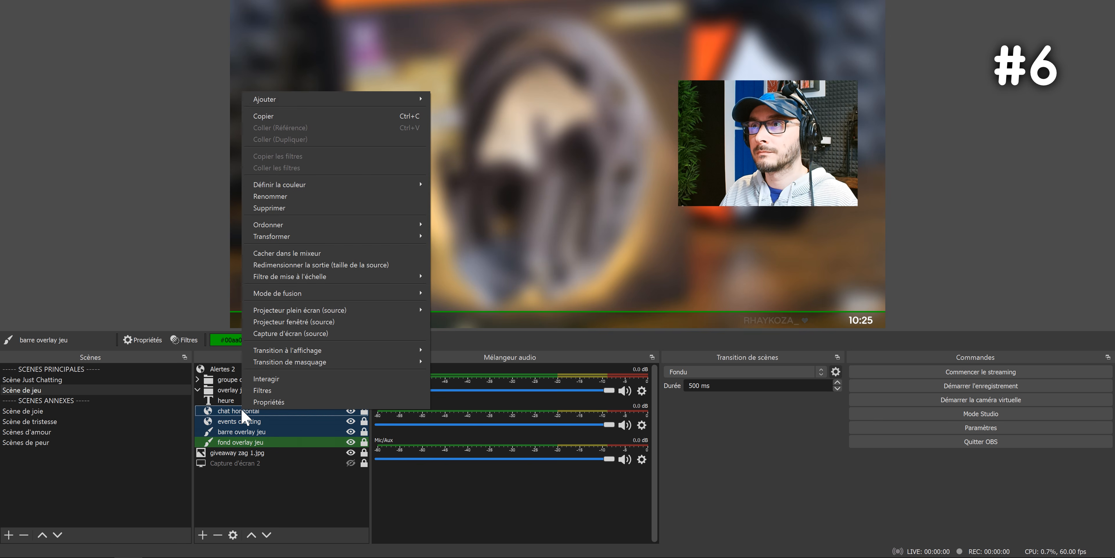
pyautogui.moveTo(303, 185)
pyautogui.click(478, 200)
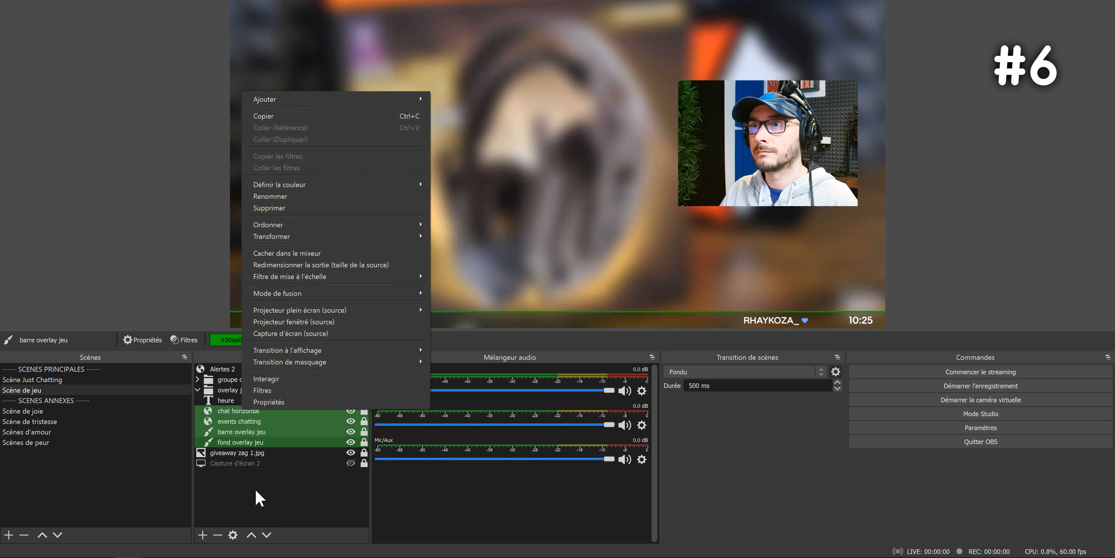
# Collapse the overlay jeu bas group and colour the groupe cam jeu entry red in the source list
pyautogui.click(198, 390)
pyautogui.click(245, 379)
pyautogui.rightClick(246, 384)
pyautogui.moveTo(390, 166)
pyautogui.click(464, 201)
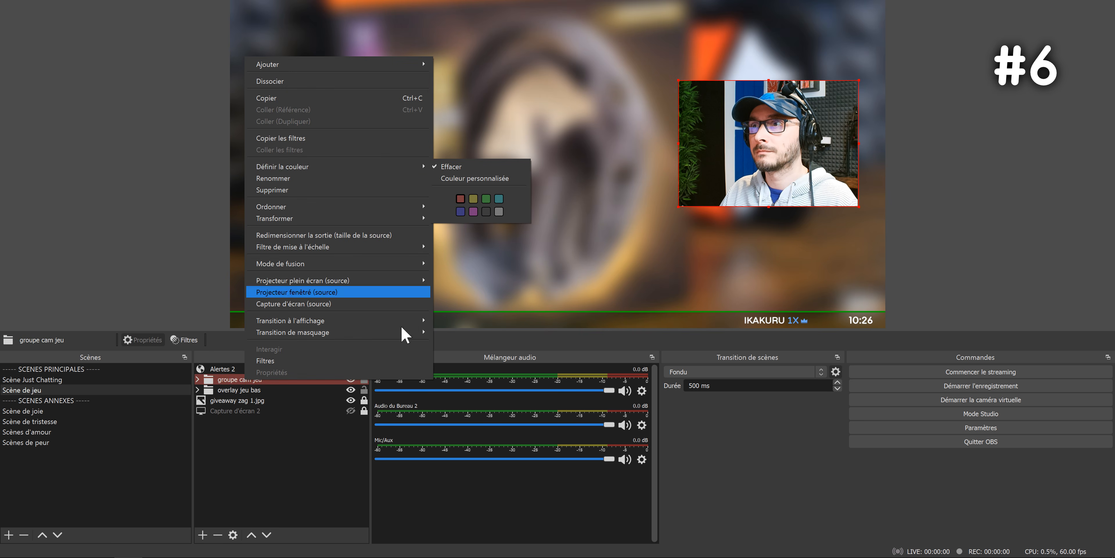
pyautogui.click(289, 477)
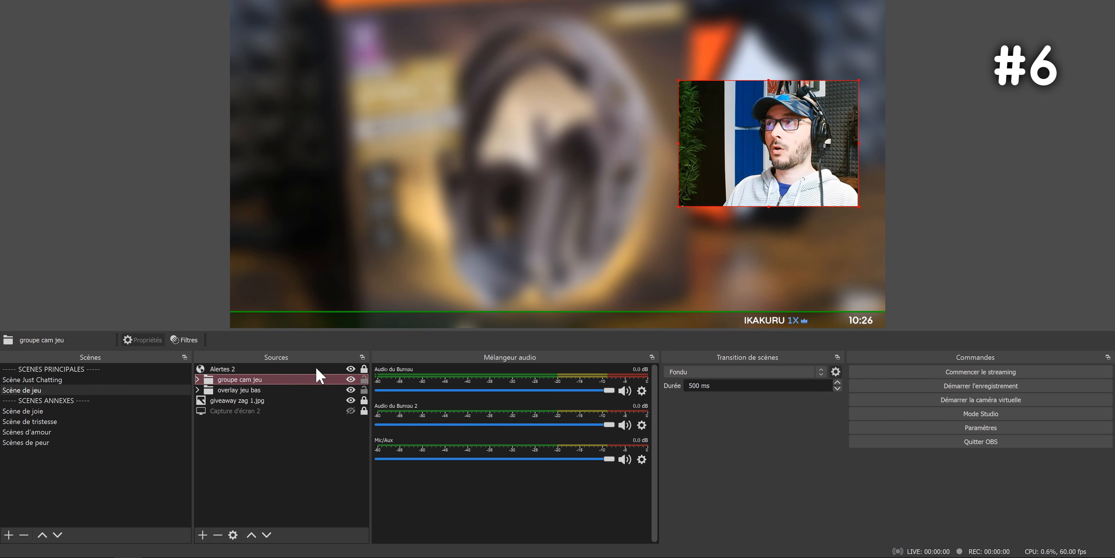
# Move the camera group across the preview canvas to its lower-left area
pyautogui.moveTo(827, 132); pyautogui.dragTo(473, 176)
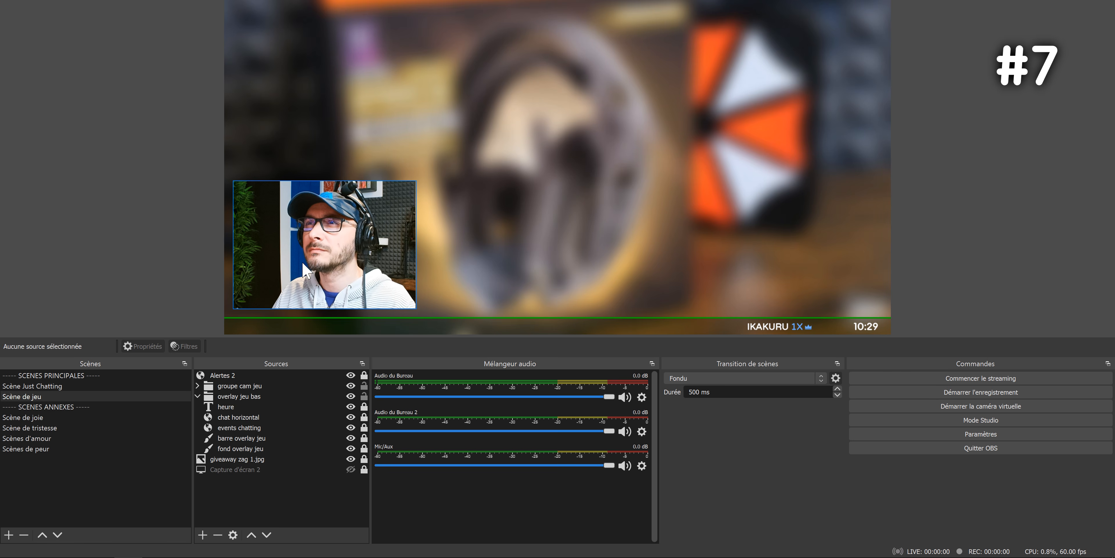
pyautogui.moveTo(304, 268); pyautogui.dragTo(296, 267)
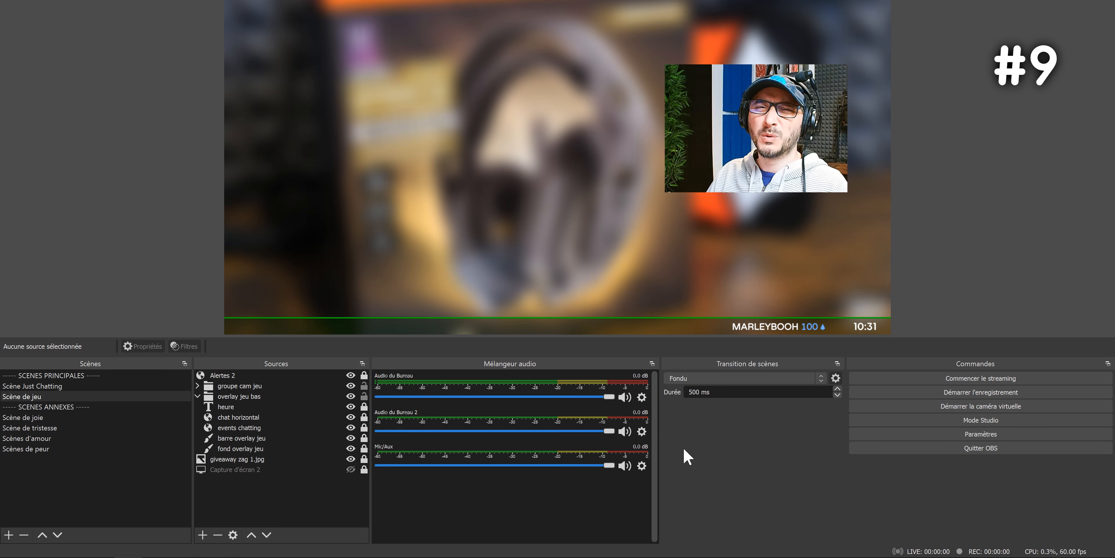
# Disable the scene preview and re-enable it
pyautogui.rightClick(510, 189)
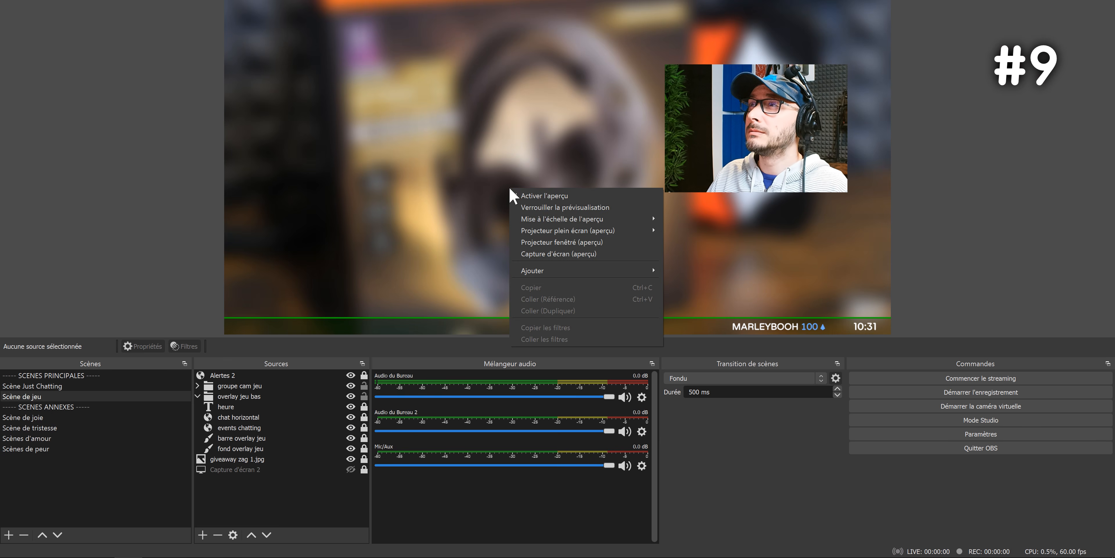
pyautogui.click(557, 197)
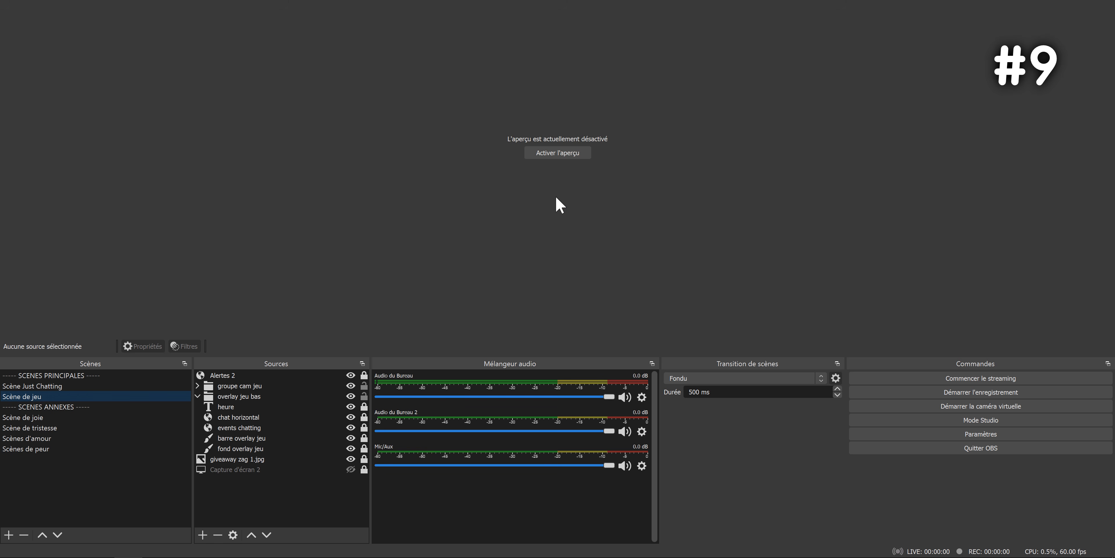
pyautogui.click(562, 159)
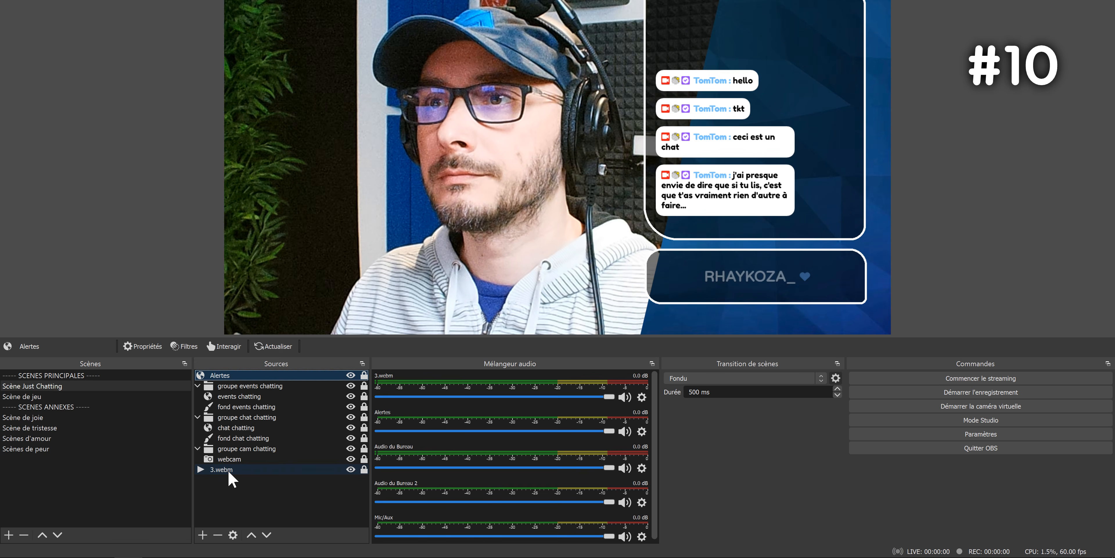
# Open the properties of the 3.webm media source and enlarge the options area to examine its playback settings
pyautogui.rightClick(228, 469)
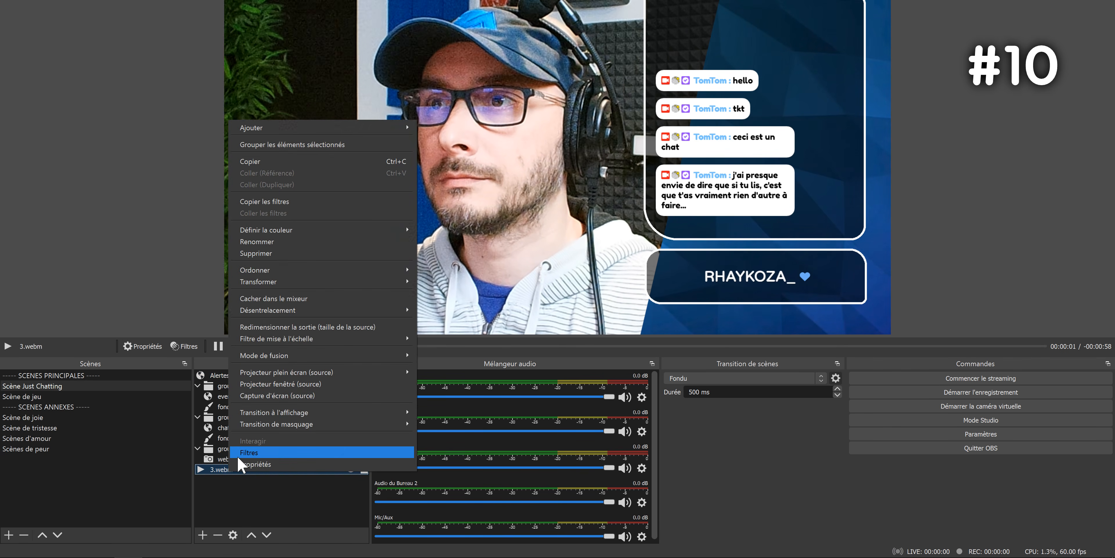
pyautogui.click(252, 464)
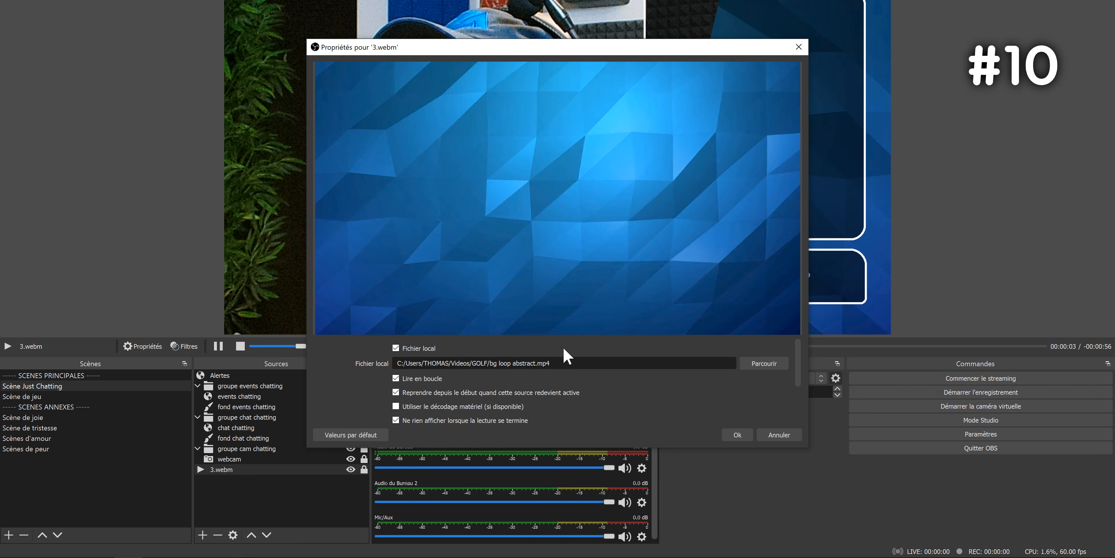
pyautogui.moveTo(569, 335); pyautogui.dragTo(560, 273)
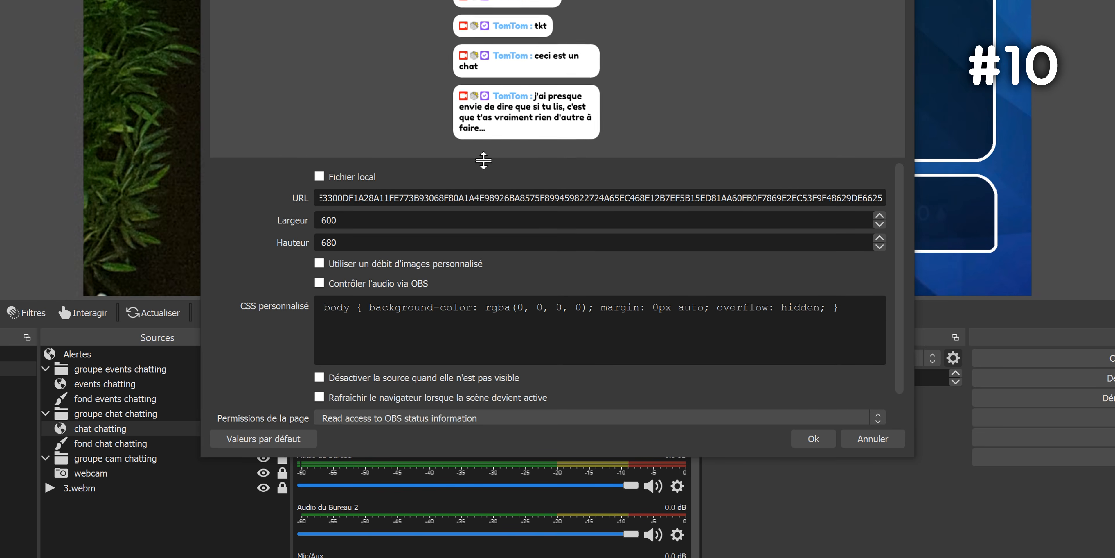
# Make the chat chatting browser source shut down when it is not visible and save its properties
pyautogui.moveTo(482, 157); pyautogui.dragTo(481, 175)
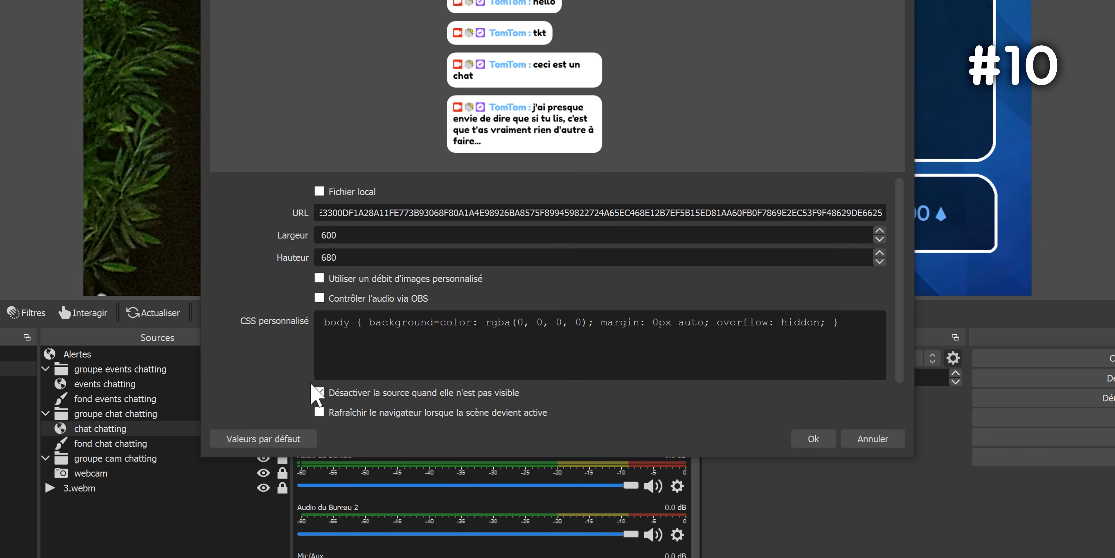
pyautogui.click(813, 438)
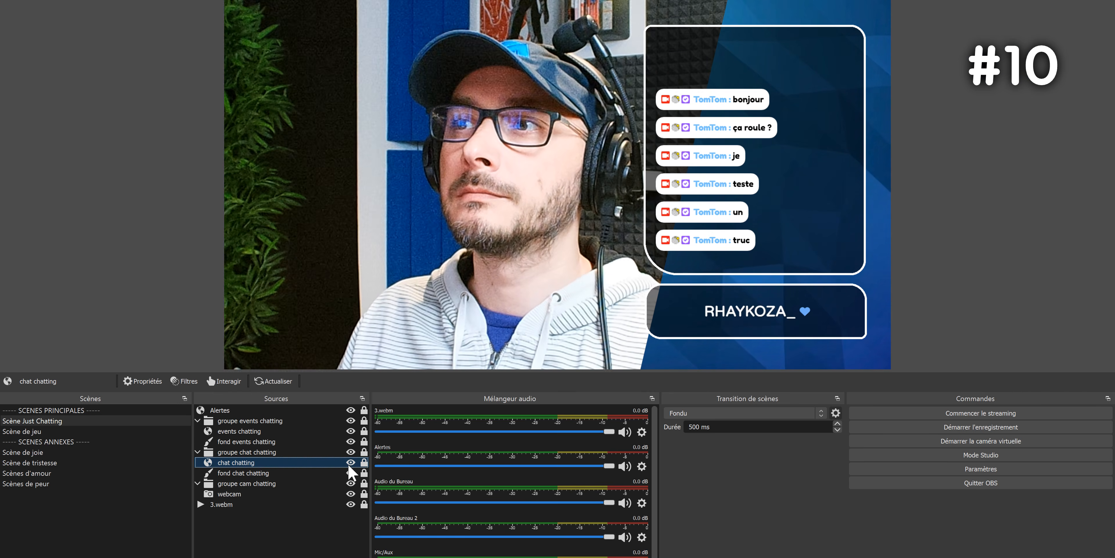
pyautogui.click(263, 428)
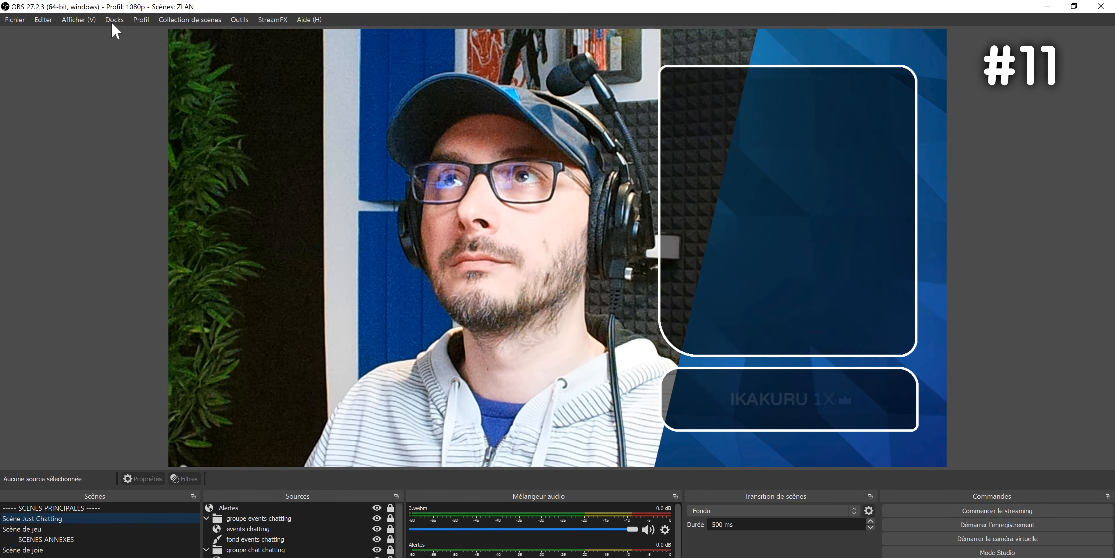
pyautogui.click(113, 19)
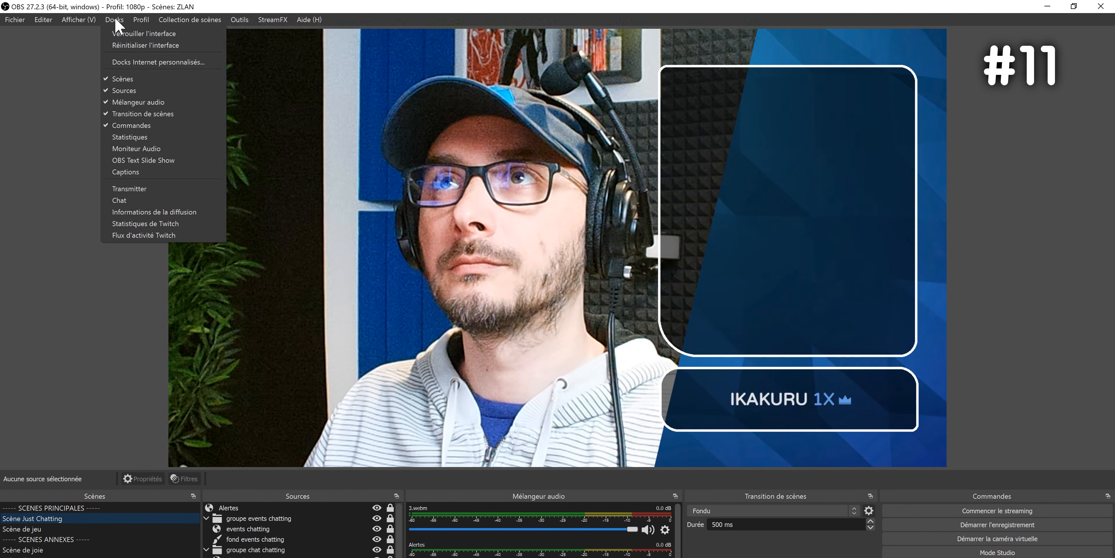
pyautogui.click(138, 65)
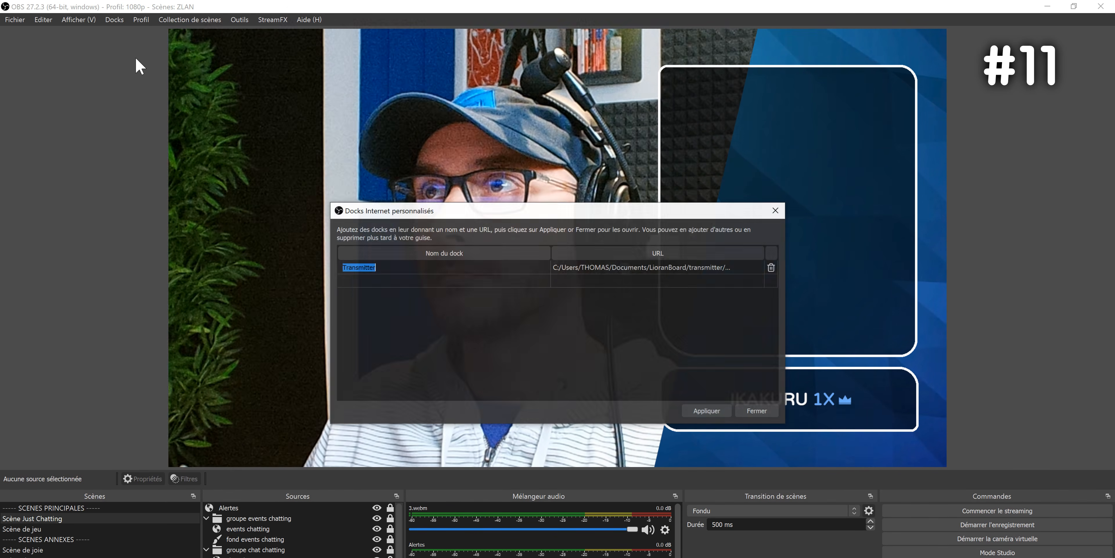
pyautogui.click(392, 281)
pyautogui.write('google')
pyautogui.press('Tab')
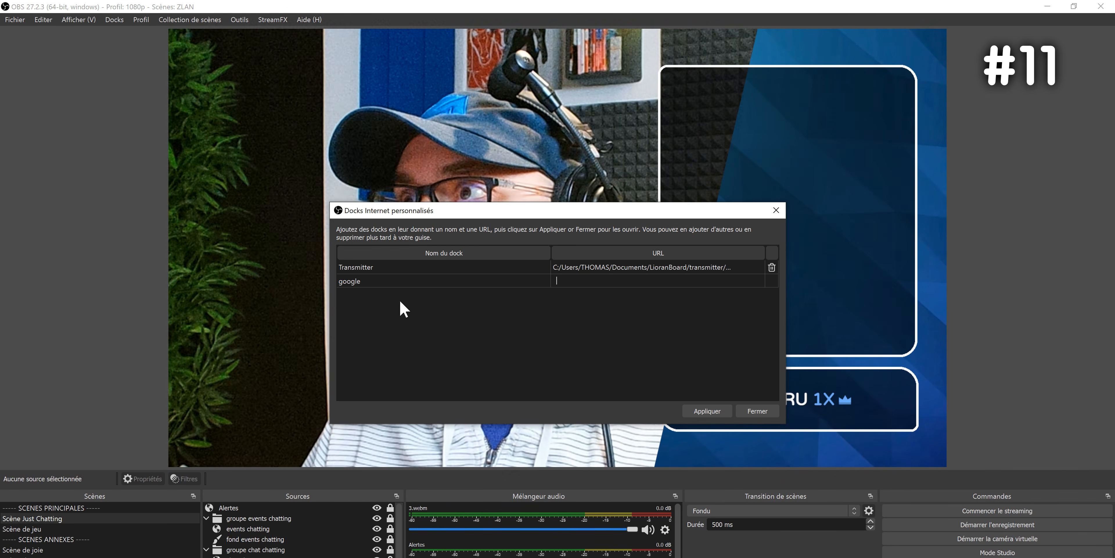
pyautogui.write('https://www.google.fr/')
pyautogui.click(706, 410)
pyautogui.click(757, 410)
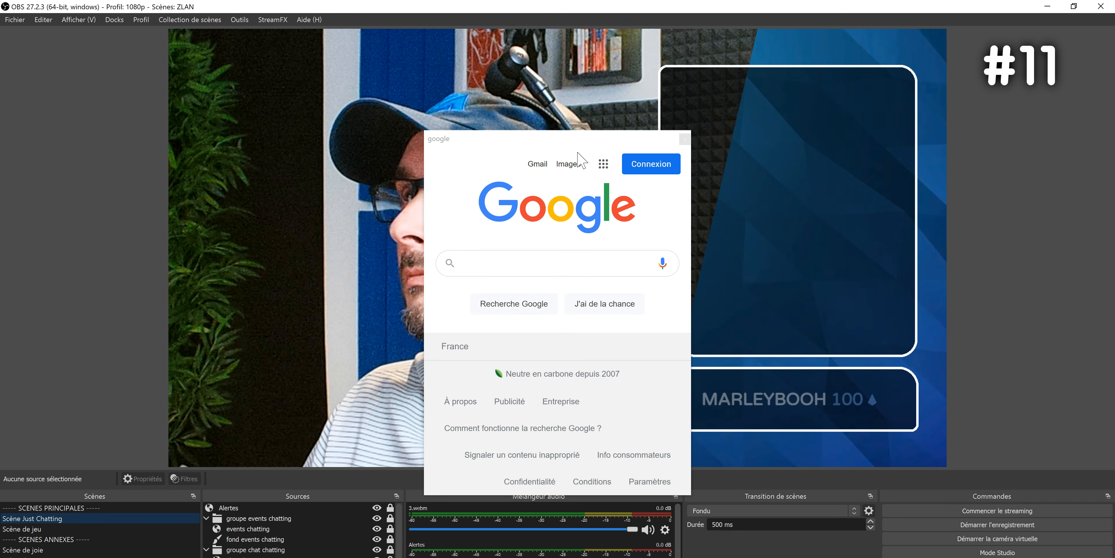
# Dock the google browser panel beside the preview and search it for "comment streamer sur twitch"
pyautogui.moveTo(556, 140); pyautogui.dragTo(44, 160)
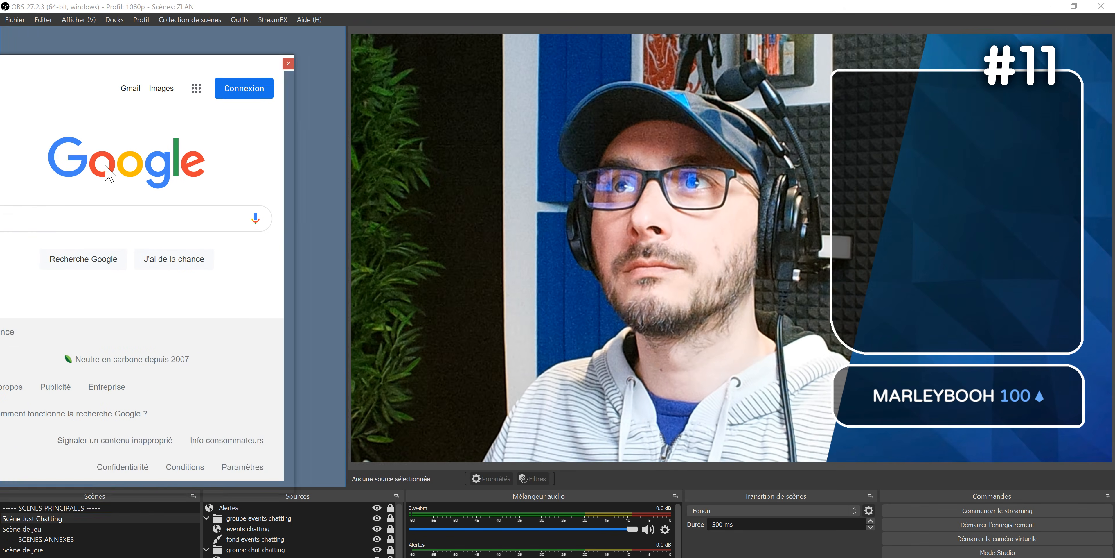
pyautogui.write('comment streamer sur t')
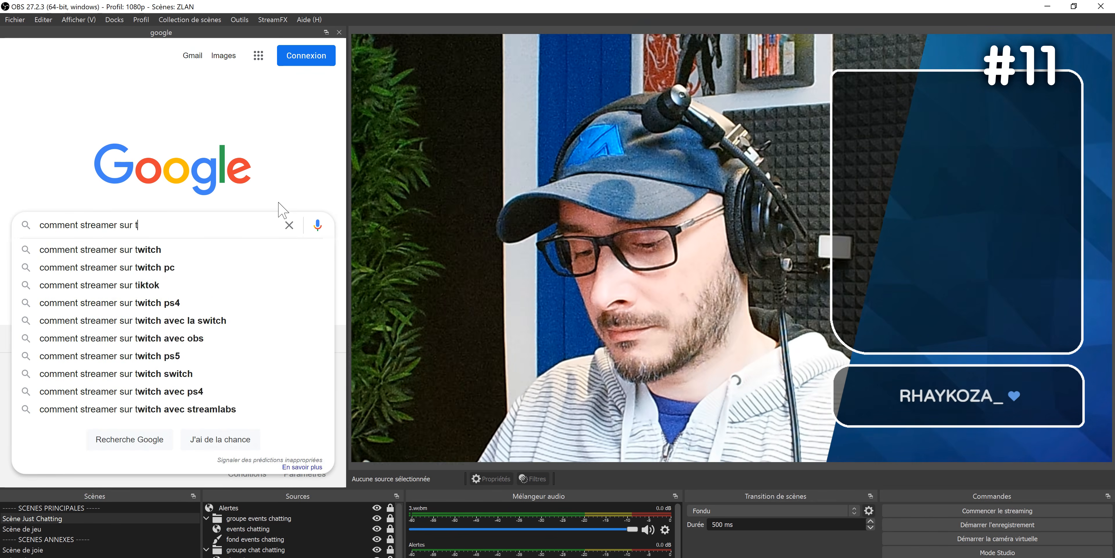
pyautogui.click(286, 249)
pyautogui.scroll(-3, 289, 246)
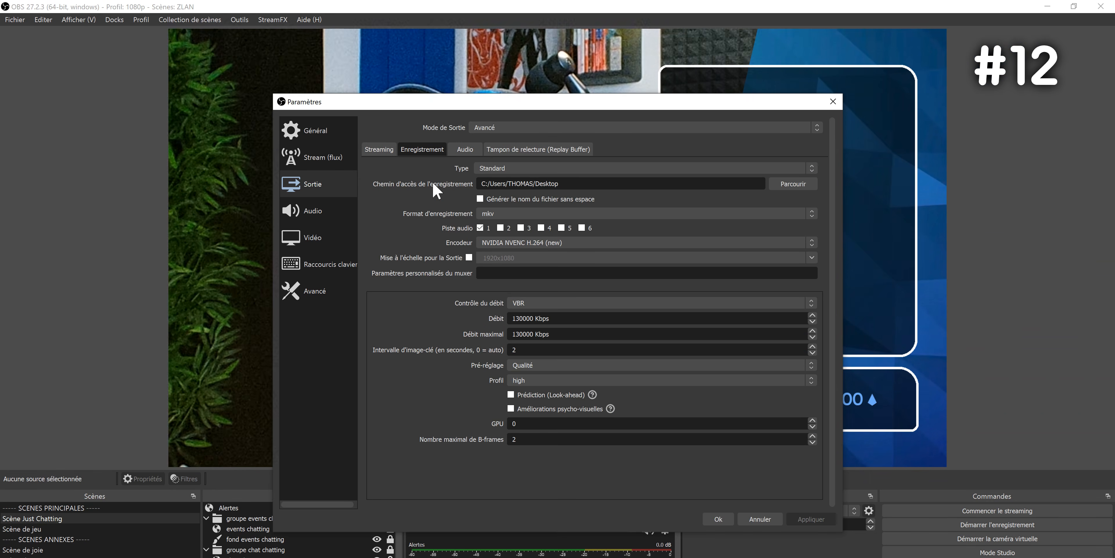
# Keep mkv as the recording format, turn on automatic conversion of recordings to MP4, and save the settings
pyautogui.click(492, 216)
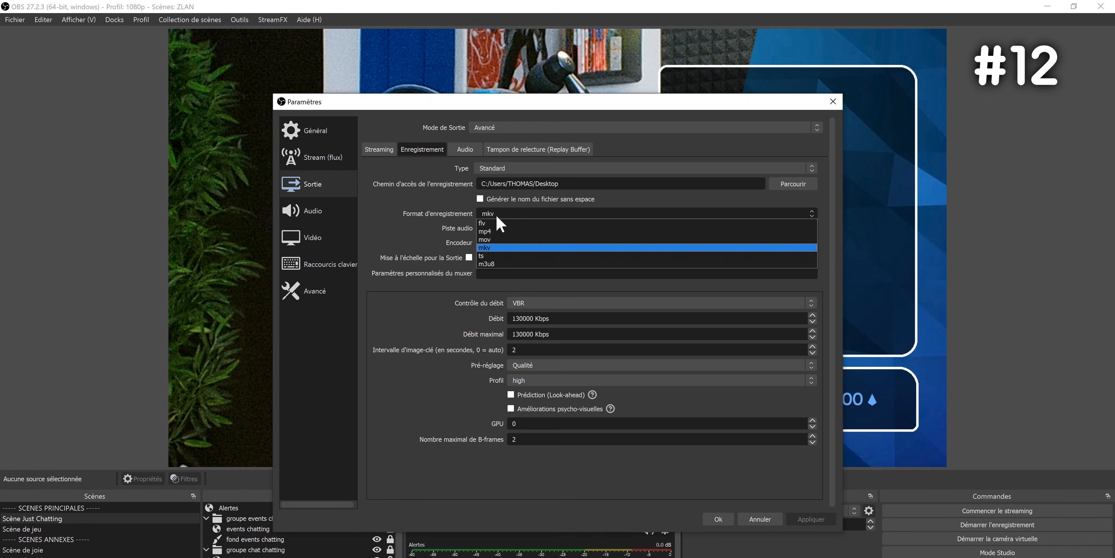
pyautogui.click(494, 250)
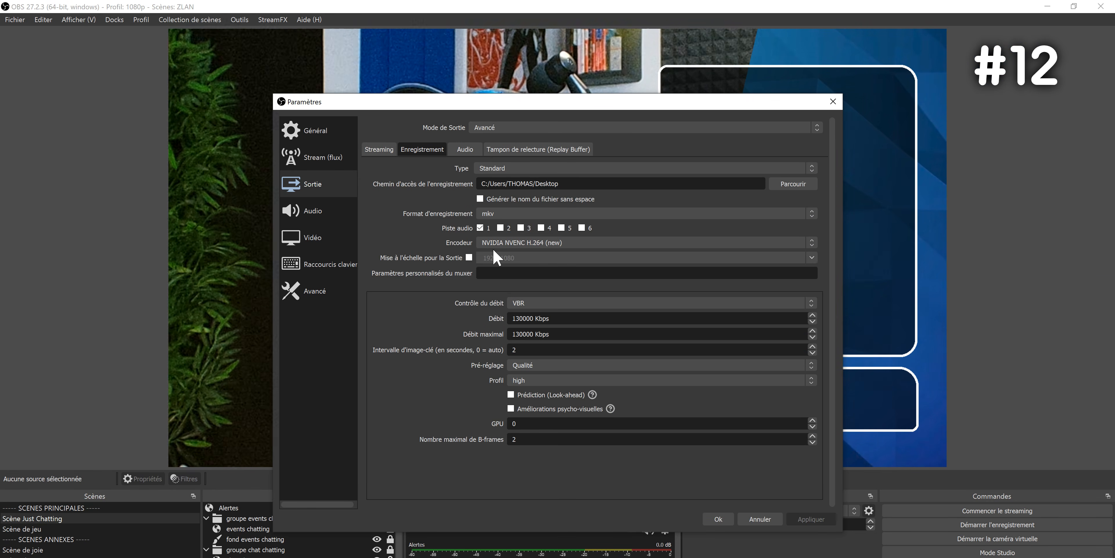
pyautogui.click(338, 295)
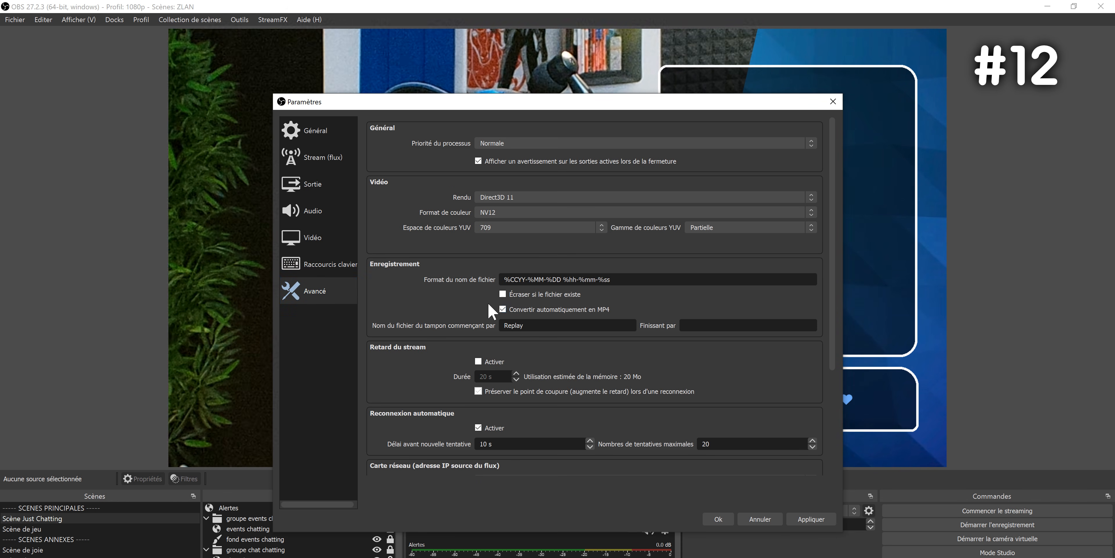
pyautogui.click(716, 519)
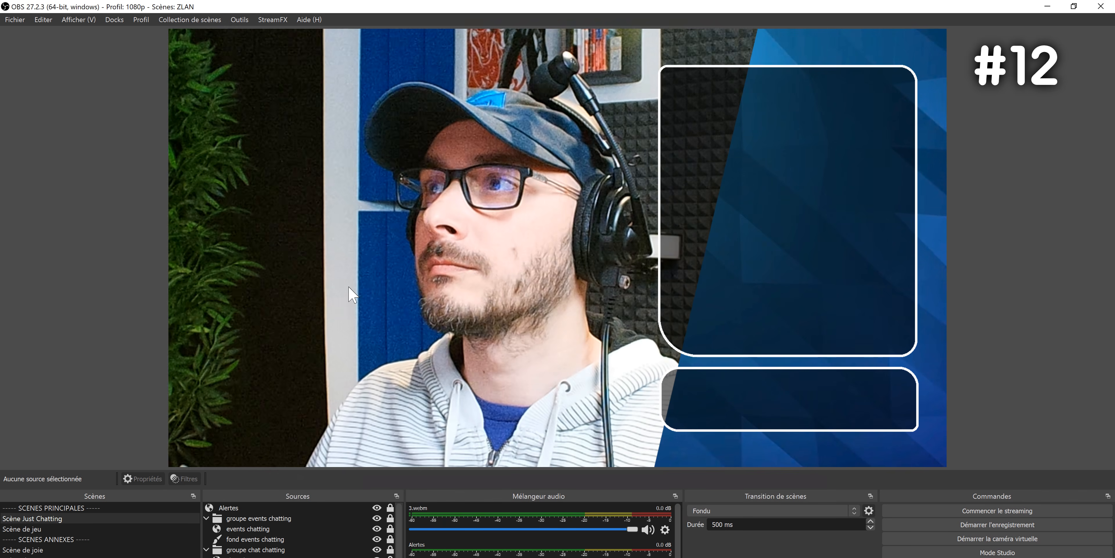
pyautogui.click(16, 20)
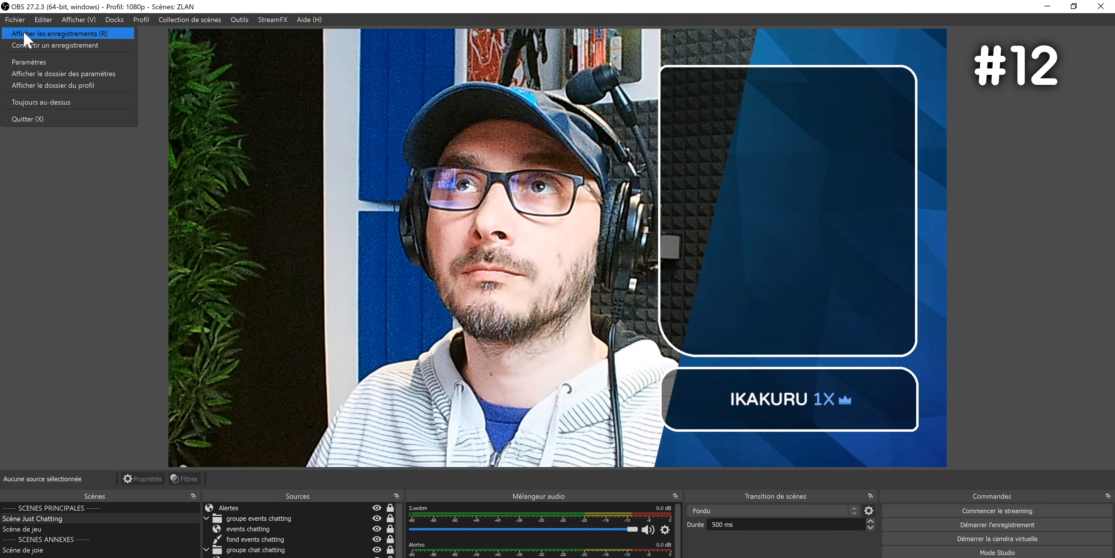
pyautogui.click(82, 46)
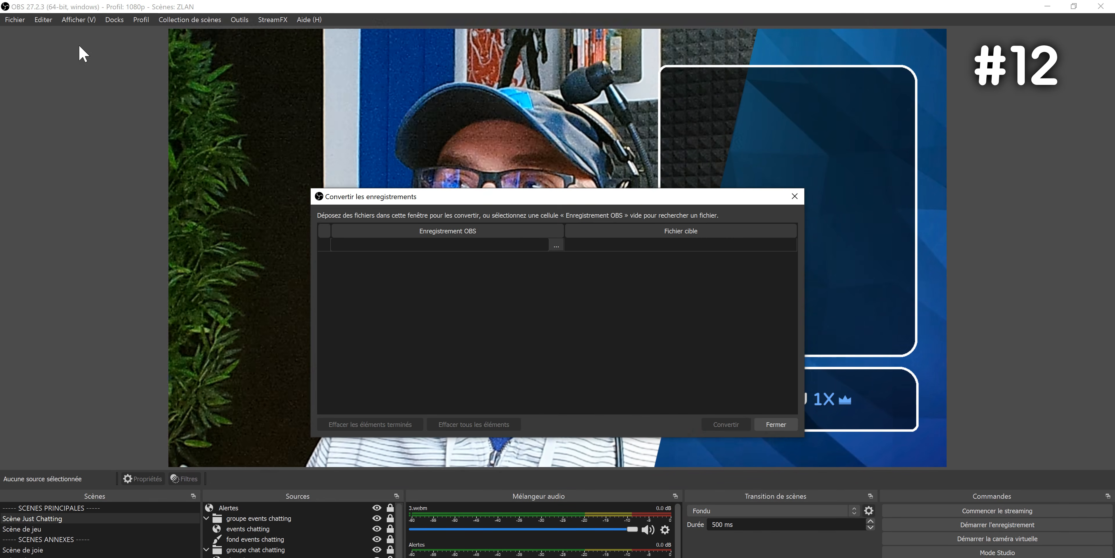
pyautogui.click(556, 245)
pyautogui.doubleClick(603, 309)
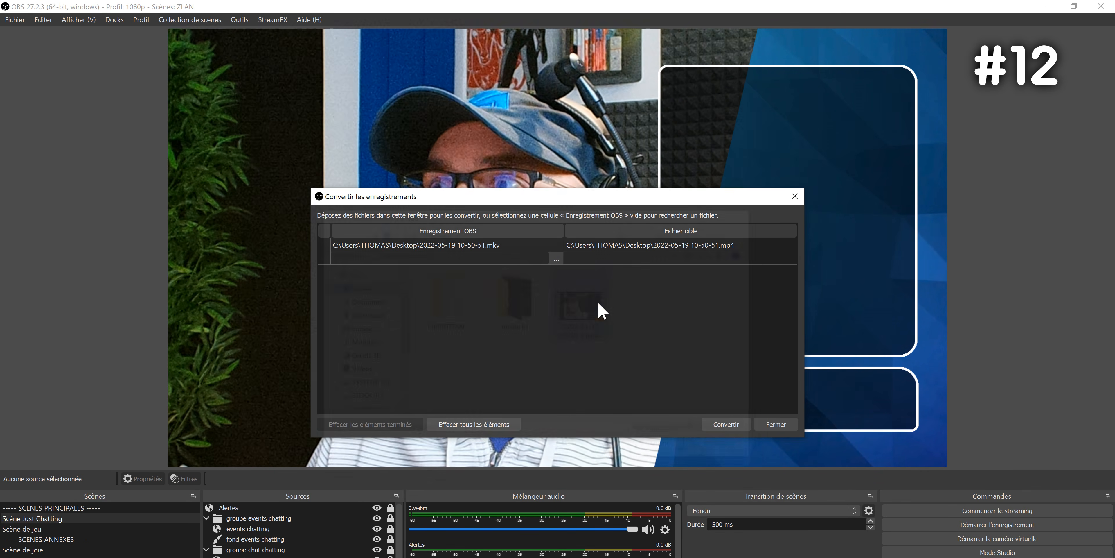
pyautogui.click(732, 425)
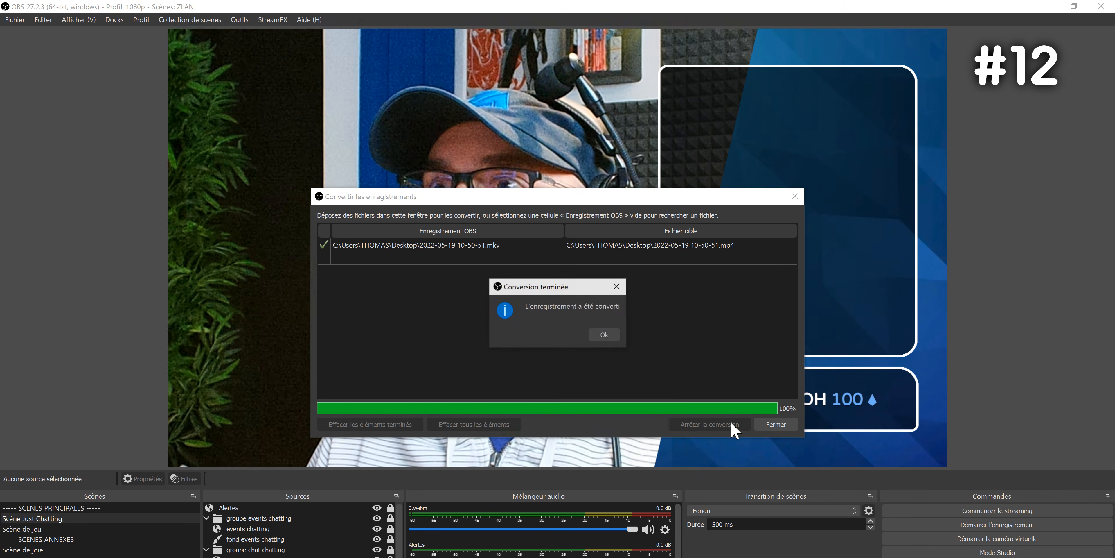
pyautogui.click(605, 334)
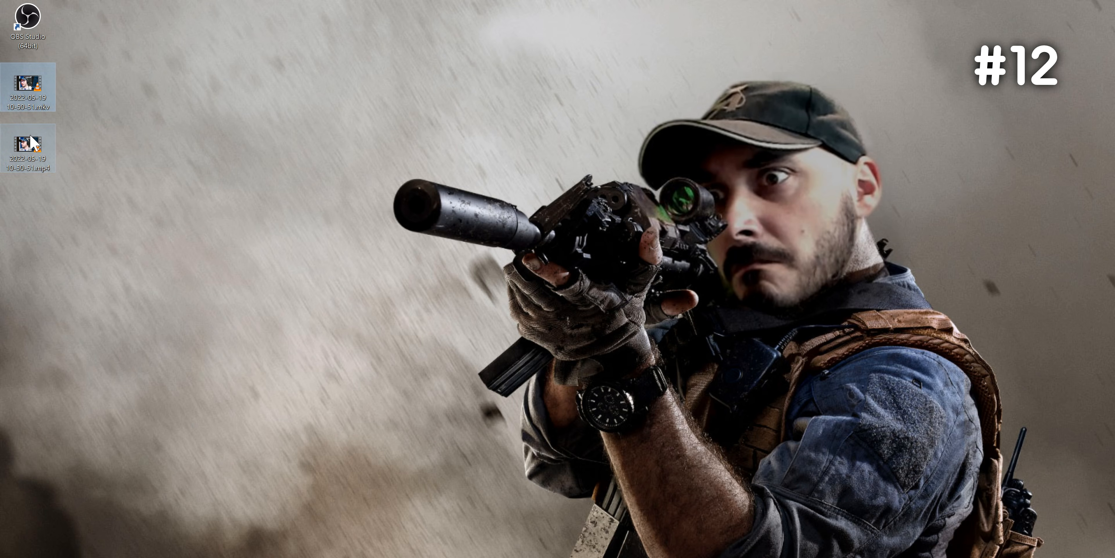
pyautogui.click(30, 136)
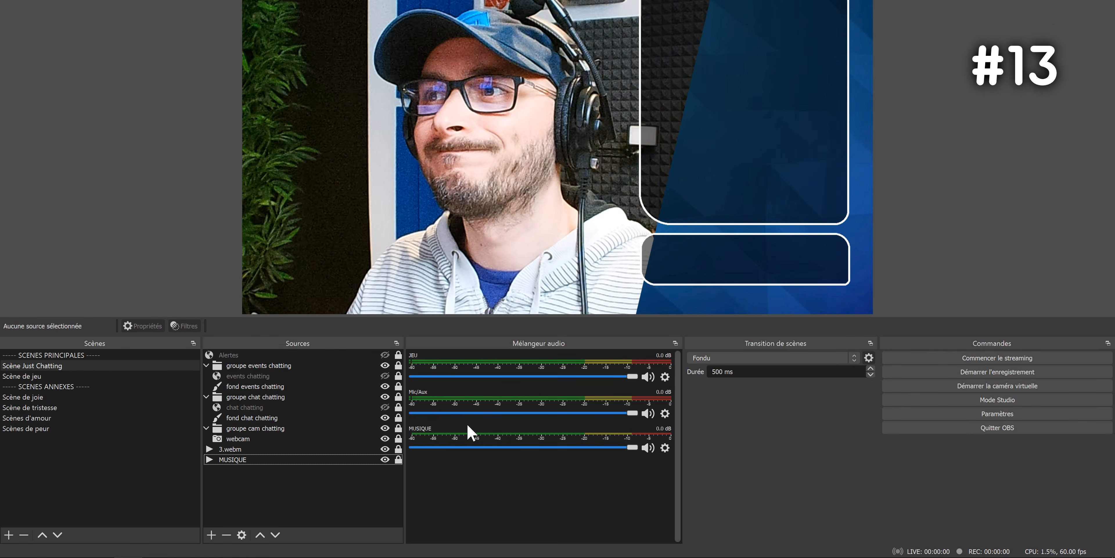
# In the advanced audio properties, assign JEU to tracks 1 and 2, Mic/Aux to 1 and 3, and MUSIQUE to 1 and 4
pyautogui.click(666, 412)
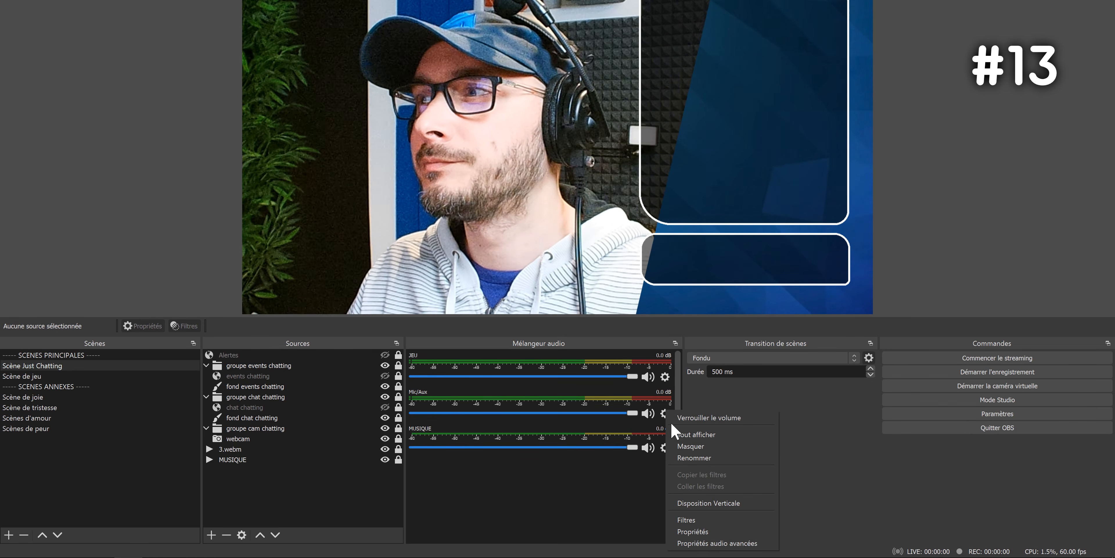
pyautogui.click(701, 542)
pyautogui.moveTo(878, 250); pyautogui.dragTo(965, 251)
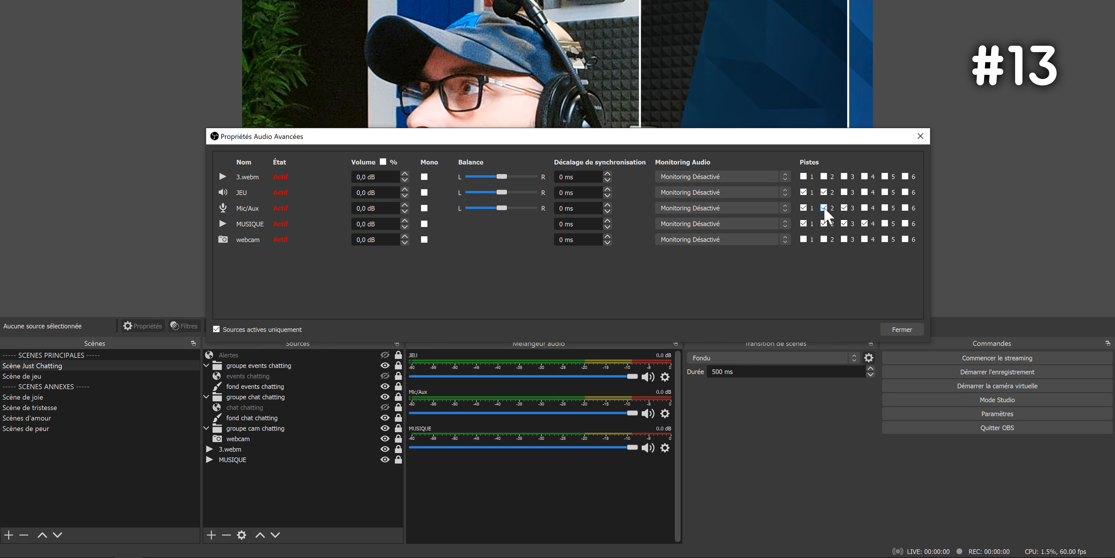
pyautogui.click(845, 223)
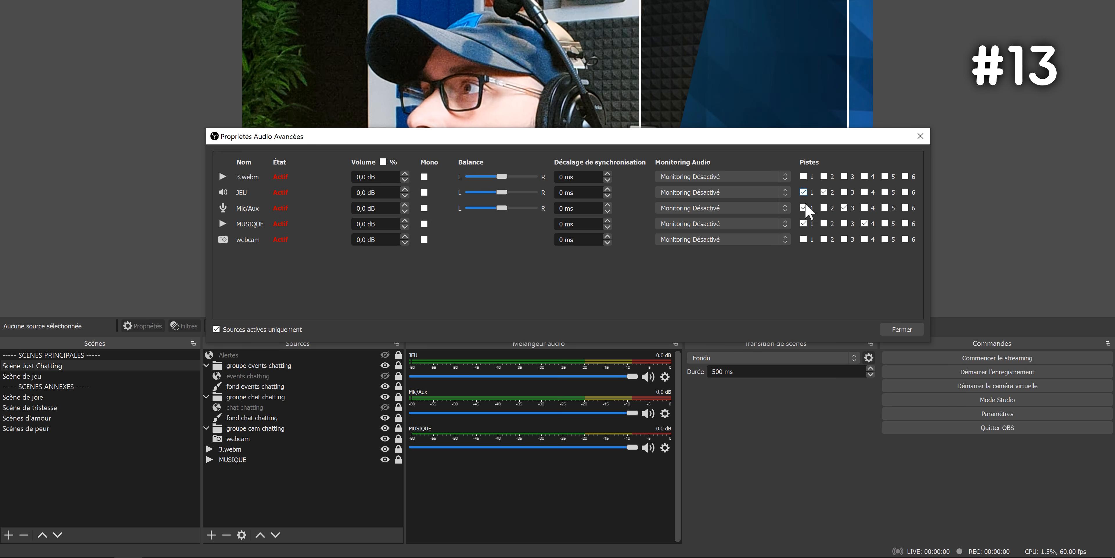
pyautogui.click(906, 325)
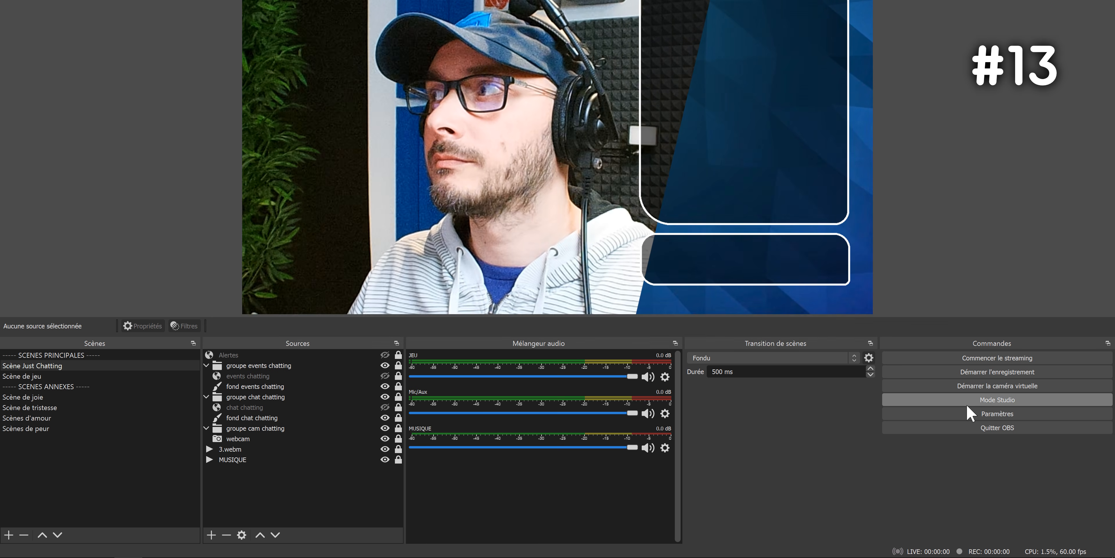
# Open the output settings to examine the streaming audio track choice, and show the recording options
pyautogui.click(975, 412)
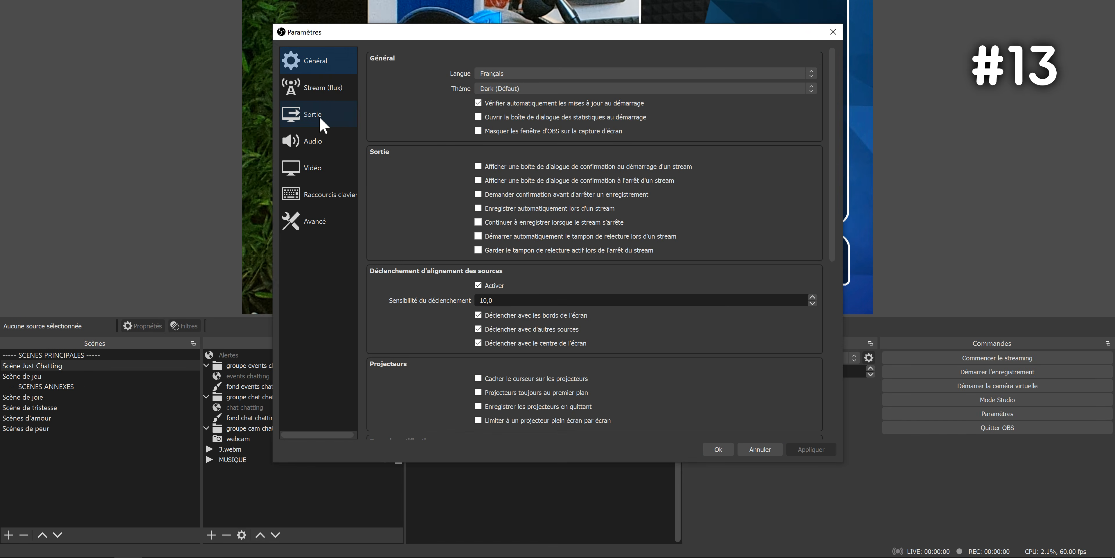
pyautogui.click(321, 123)
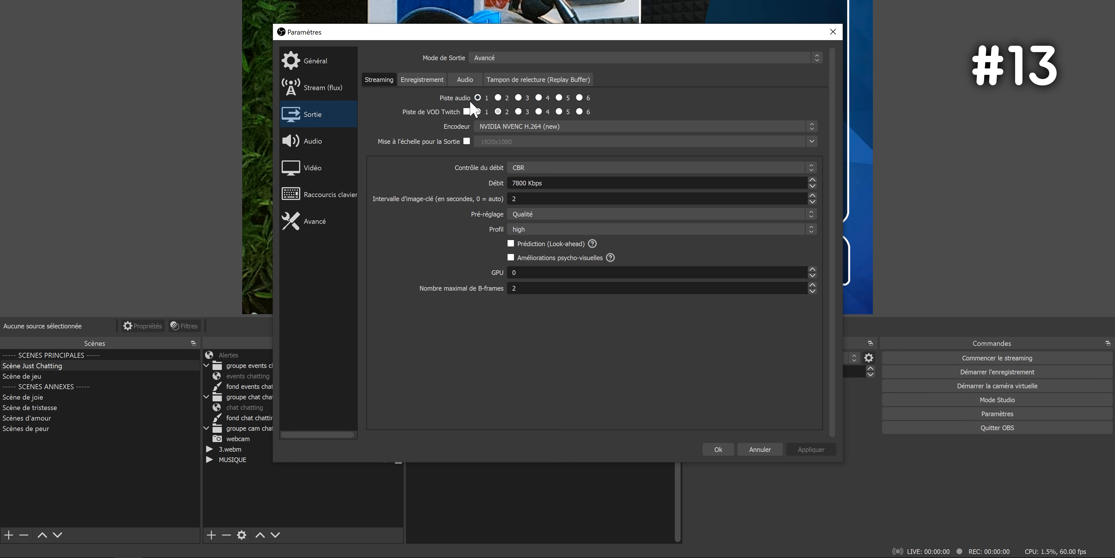
pyautogui.click(431, 83)
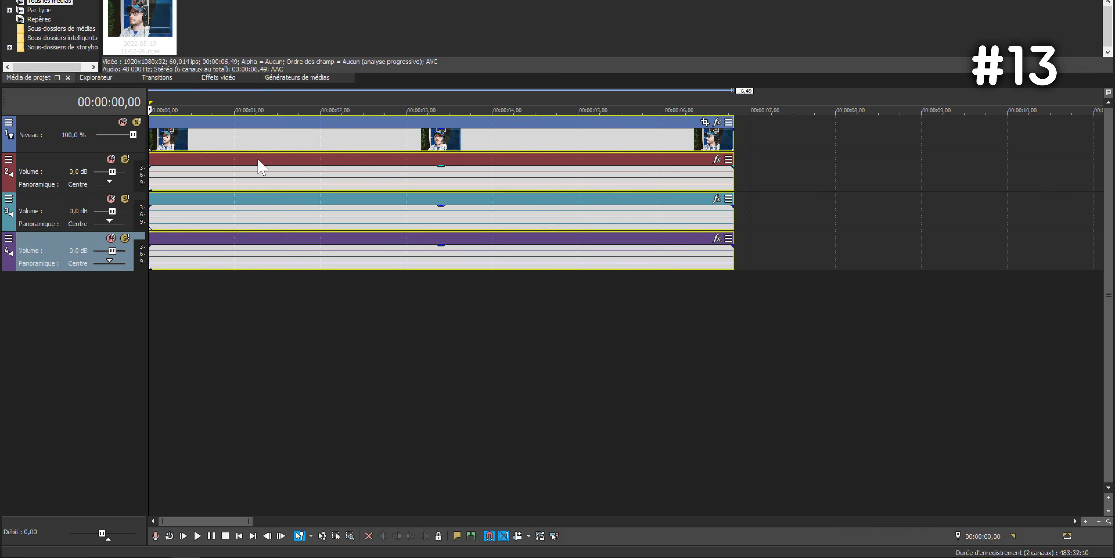
# In the video editor, select the recording's three separate audio tracks one by one on the timeline
pyautogui.click(258, 161)
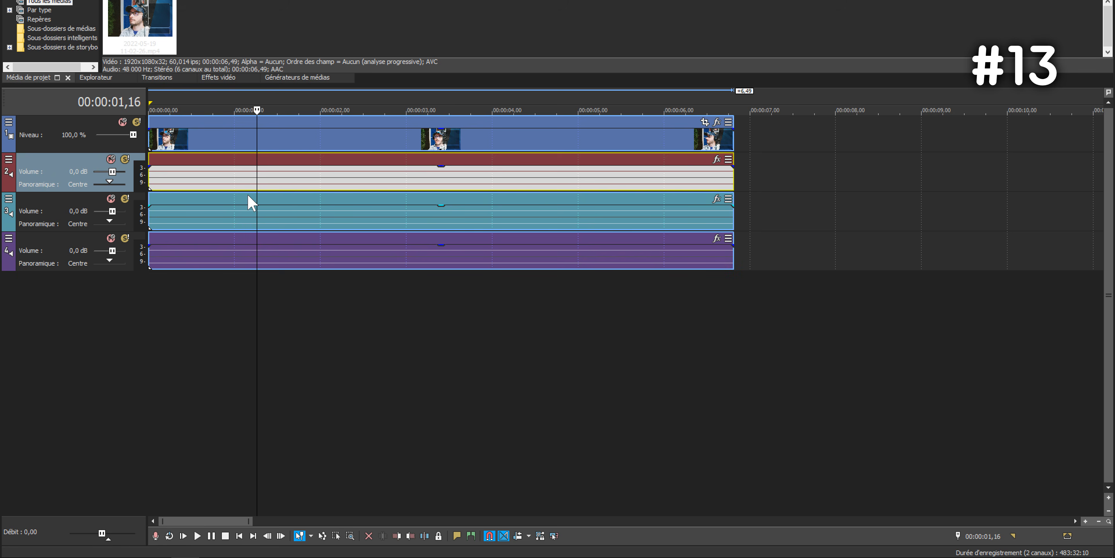
pyautogui.click(248, 200)
pyautogui.click(219, 251)
pyautogui.click(228, 208)
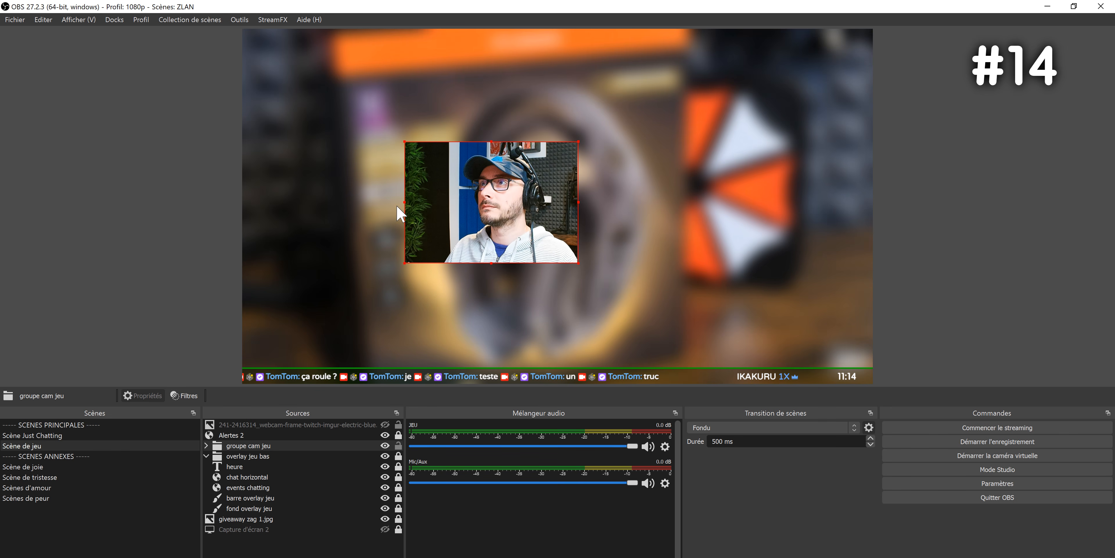
# Show the electric-blue webcam frame image, place it over the webcam and stretch it to surround the camera picture
pyautogui.moveTo(405, 202); pyautogui.dragTo(348, 202)
pyautogui.click(386, 425)
pyautogui.moveTo(342, 218); pyautogui.dragTo(451, 181)
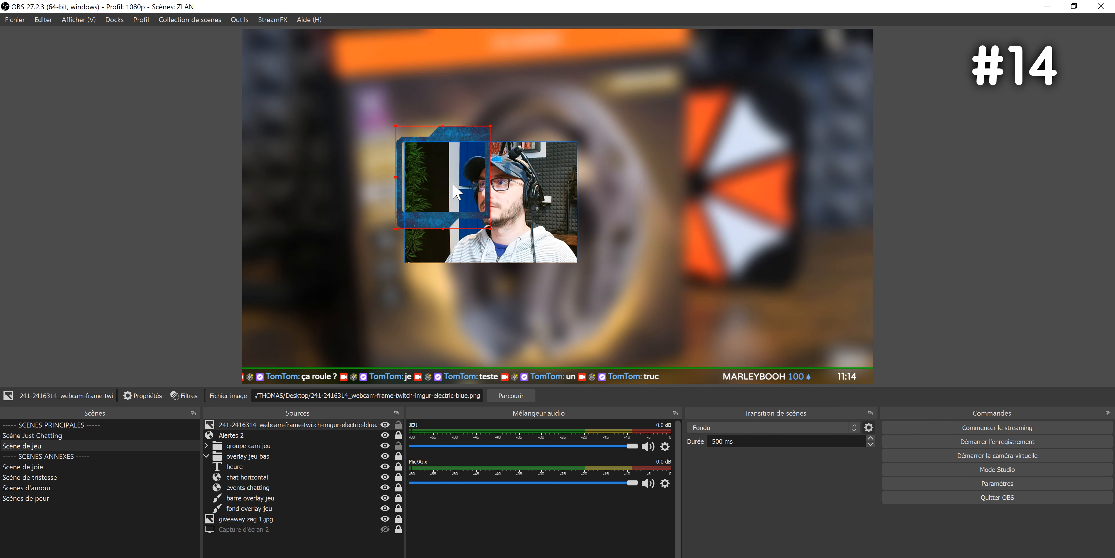
pyautogui.moveTo(491, 232); pyautogui.dragTo(584, 283)
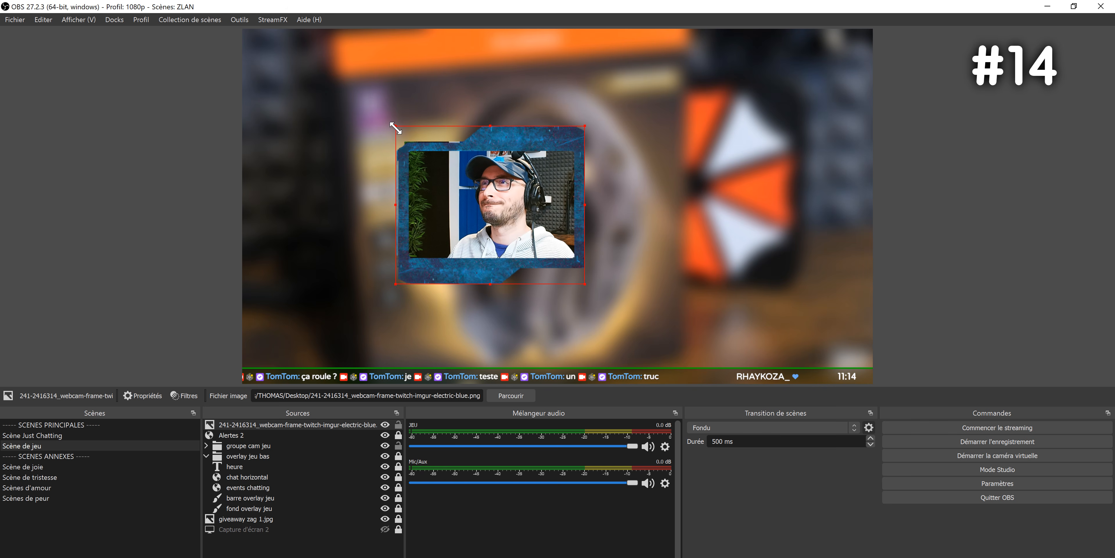
pyautogui.click(637, 286)
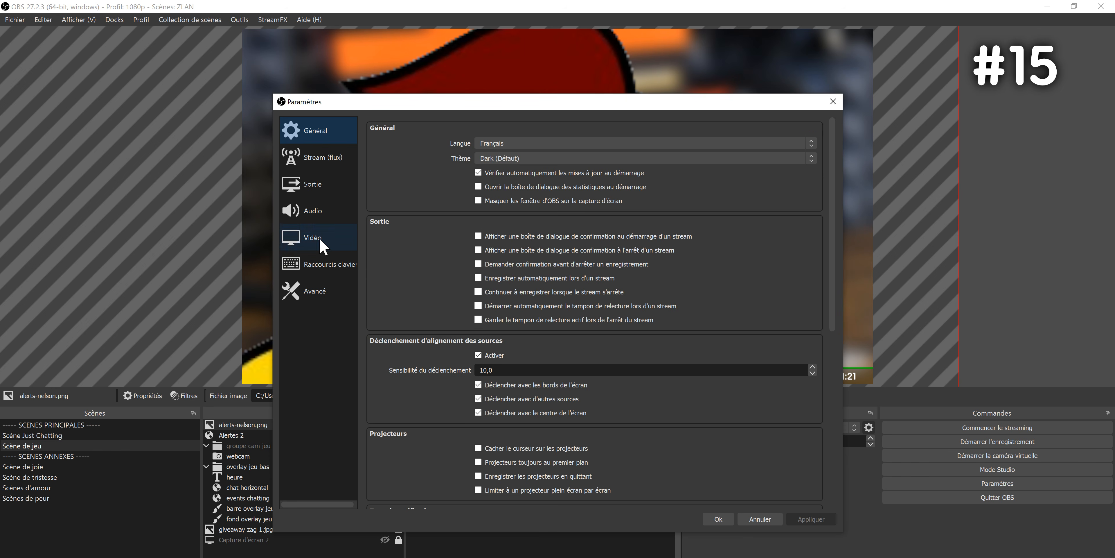
# Examine the downscale filter options in the video settings and leave the settings without saving
pyautogui.click(321, 239)
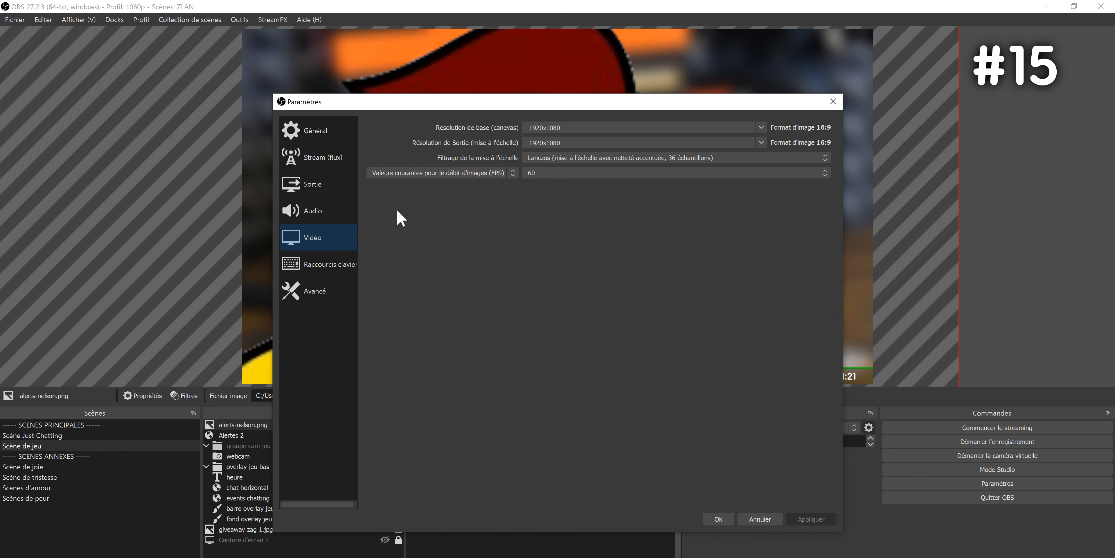
pyautogui.click(528, 158)
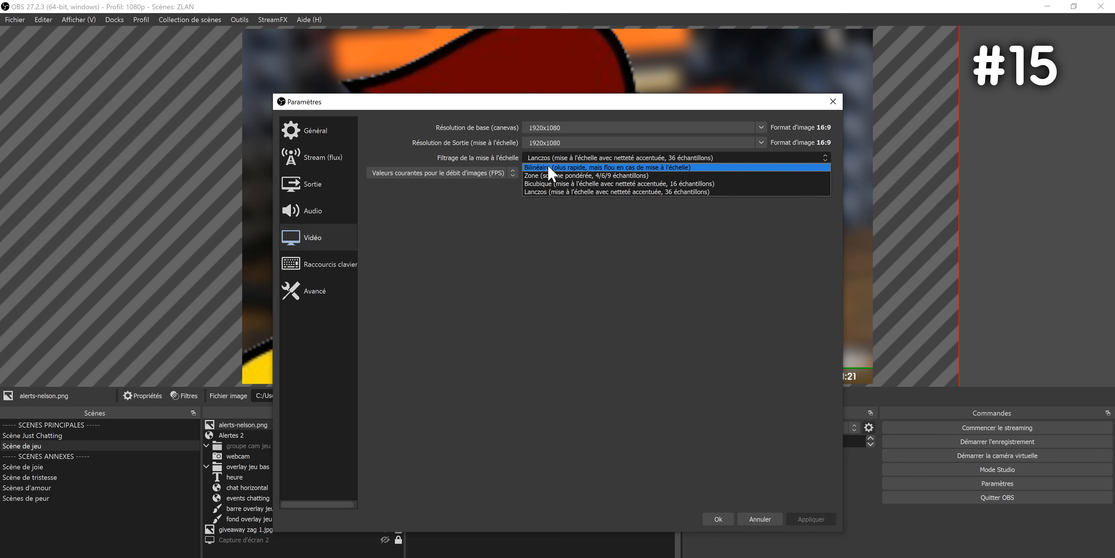
pyautogui.click(761, 517)
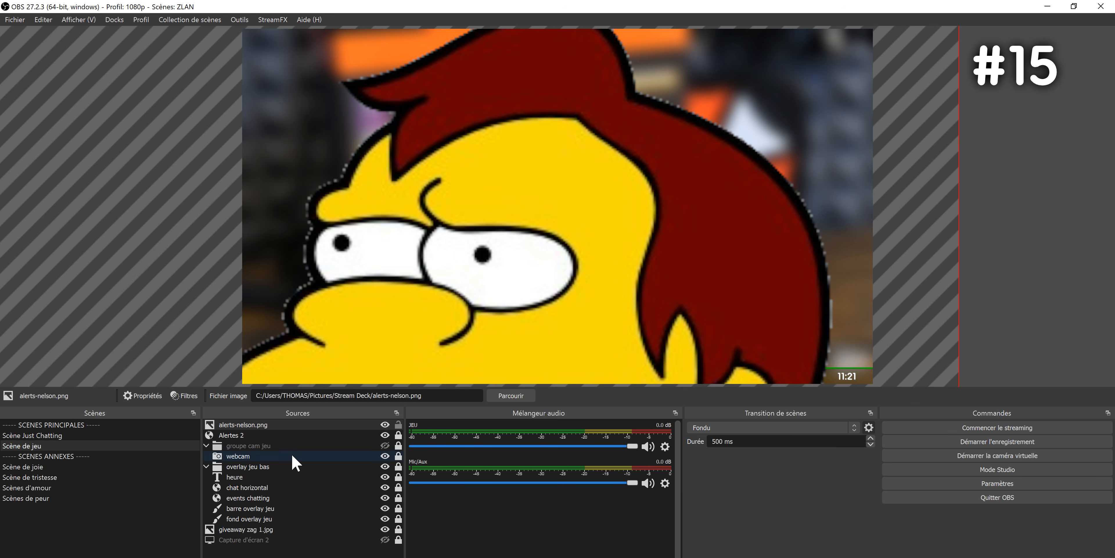
# Set the scale filtering of the alerts-nelson.png source to Lanczos
pyautogui.rightClick(261, 426)
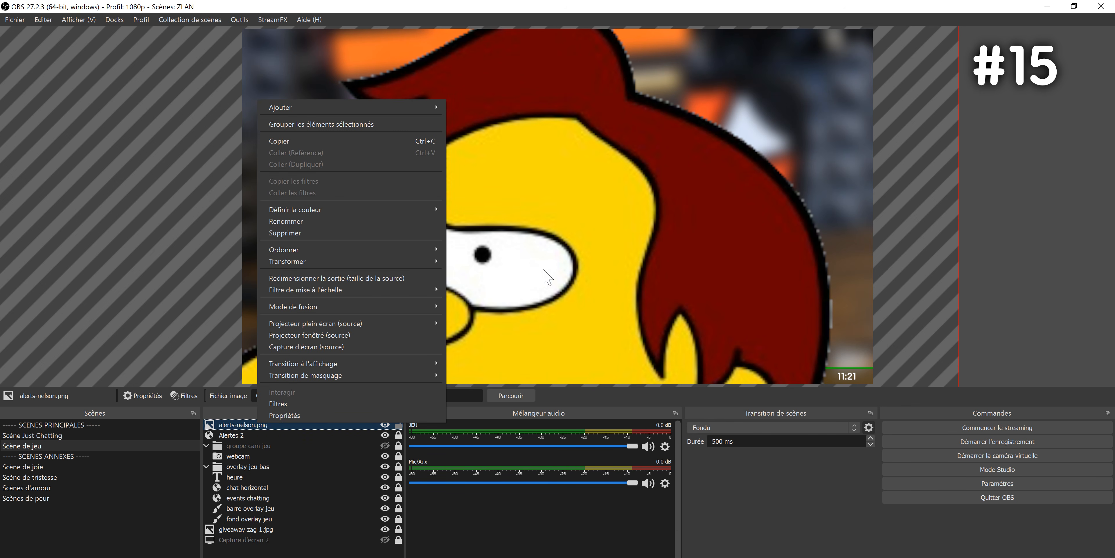
pyautogui.moveTo(419, 290)
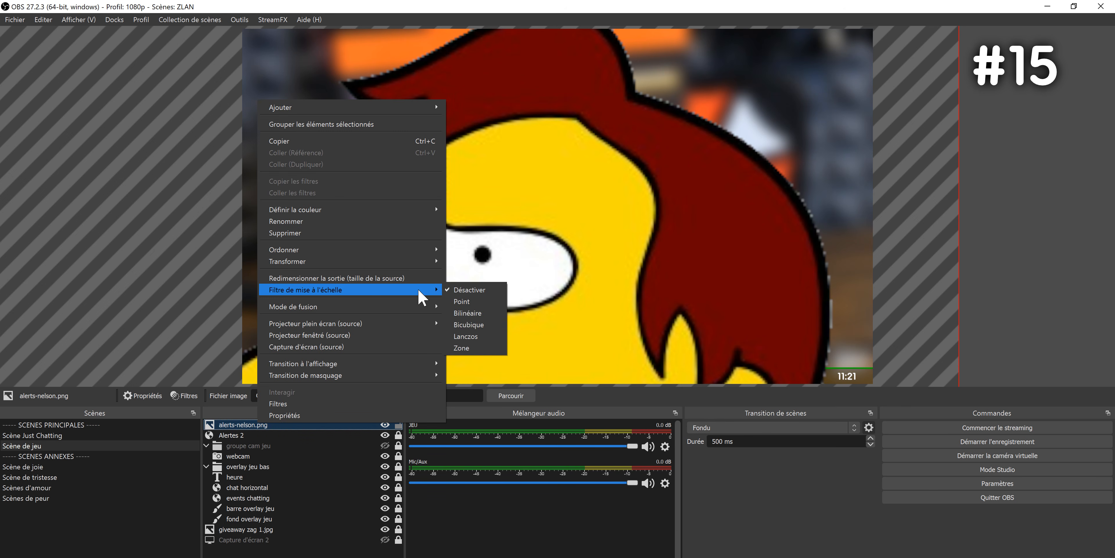
pyautogui.click(467, 337)
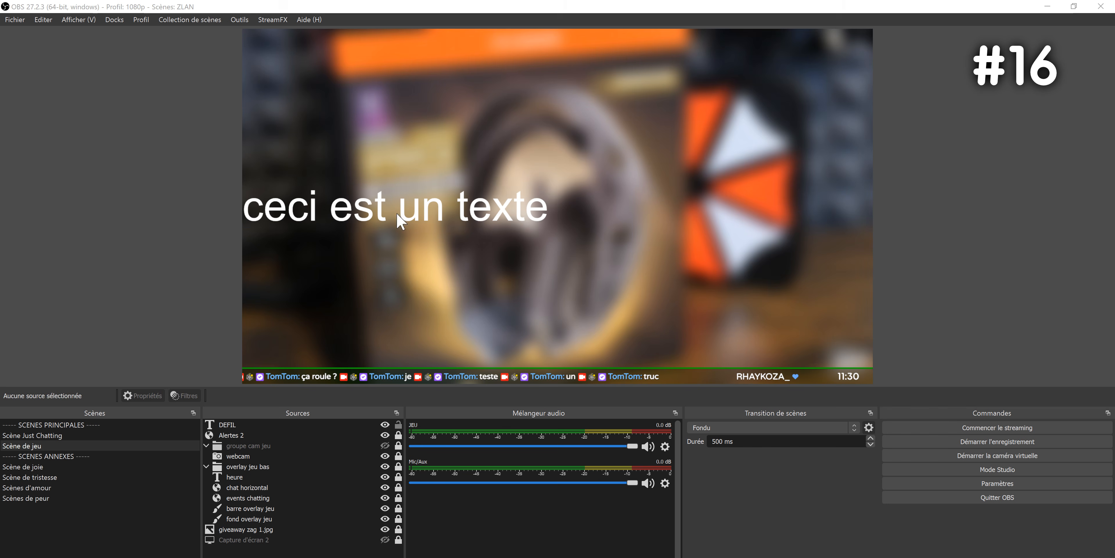
# Add a scroll (Défilement) effect filter to the DEFIL text source and set its horizontal speed to 128
pyautogui.click(269, 426)
pyautogui.rightClick(252, 428)
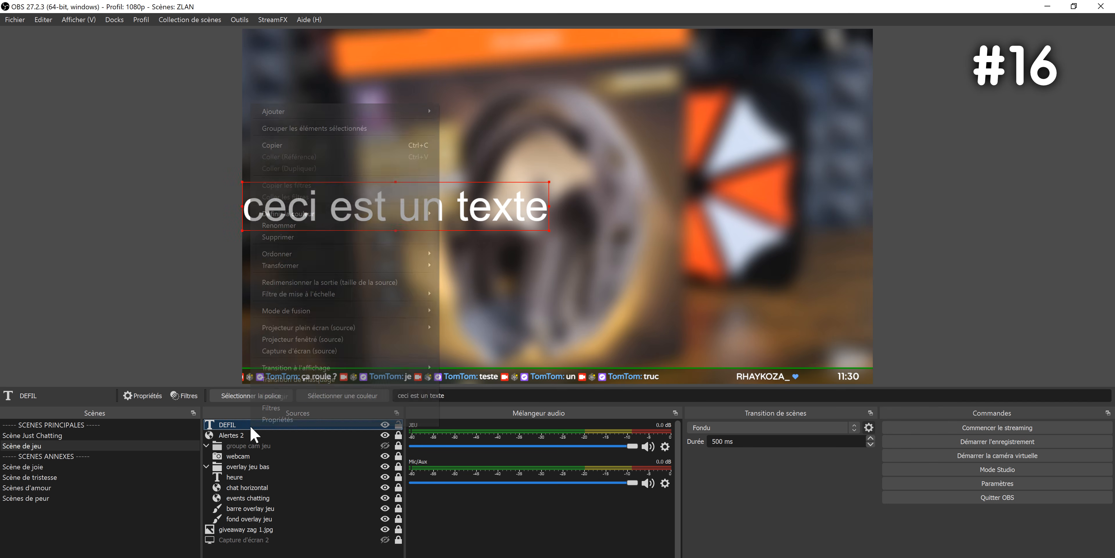
pyautogui.click(273, 410)
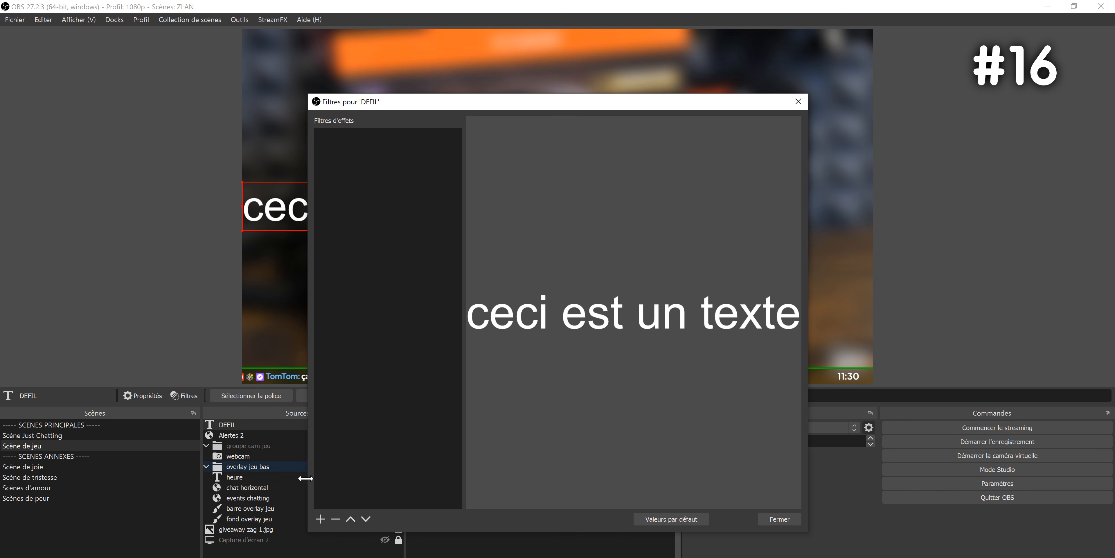
pyautogui.click(320, 519)
pyautogui.click(368, 327)
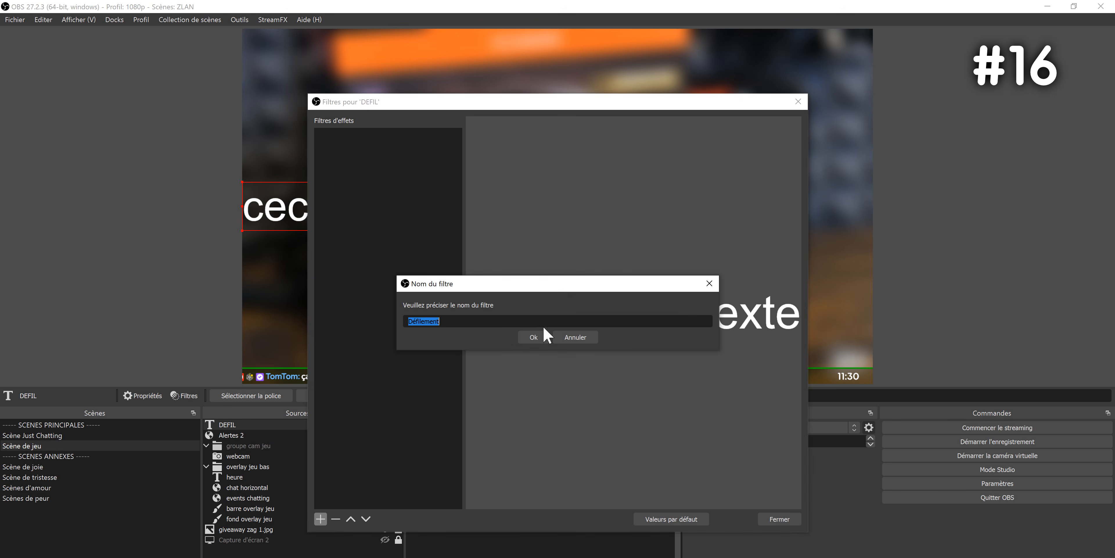
pyautogui.click(530, 338)
pyautogui.moveTo(638, 329); pyautogui.dragTo(664, 329)
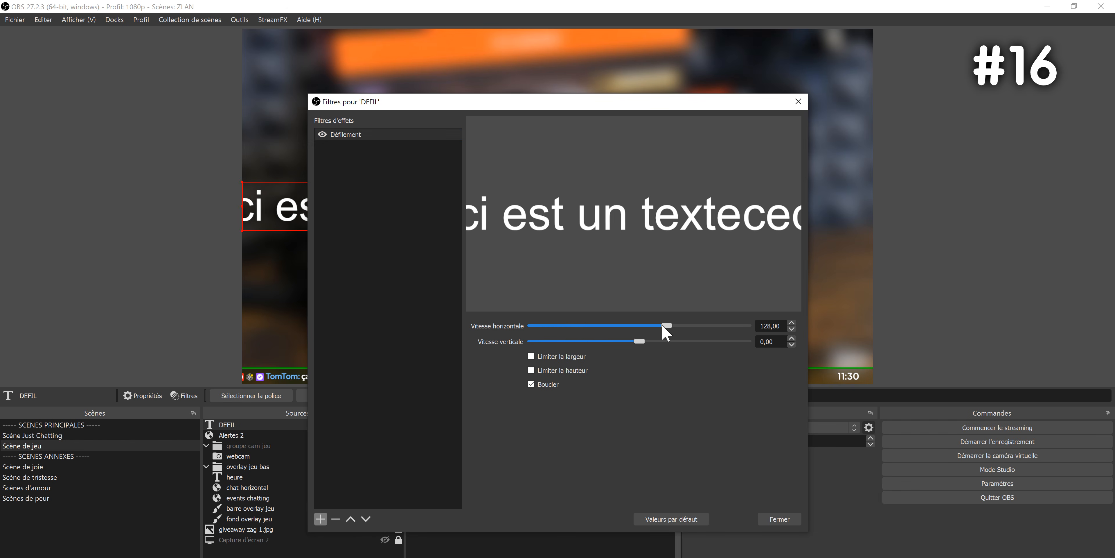
# Limit the scroll filter's width to 1920 and add a trailing space to the DEFIL source's text
pyautogui.click(571, 357)
pyautogui.write('1920')
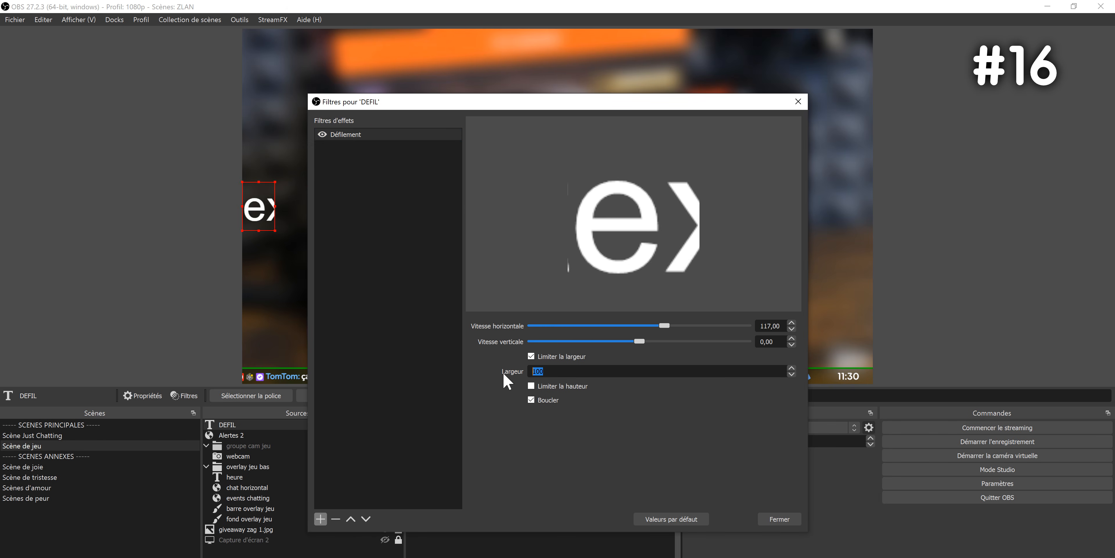
pyautogui.click(771, 520)
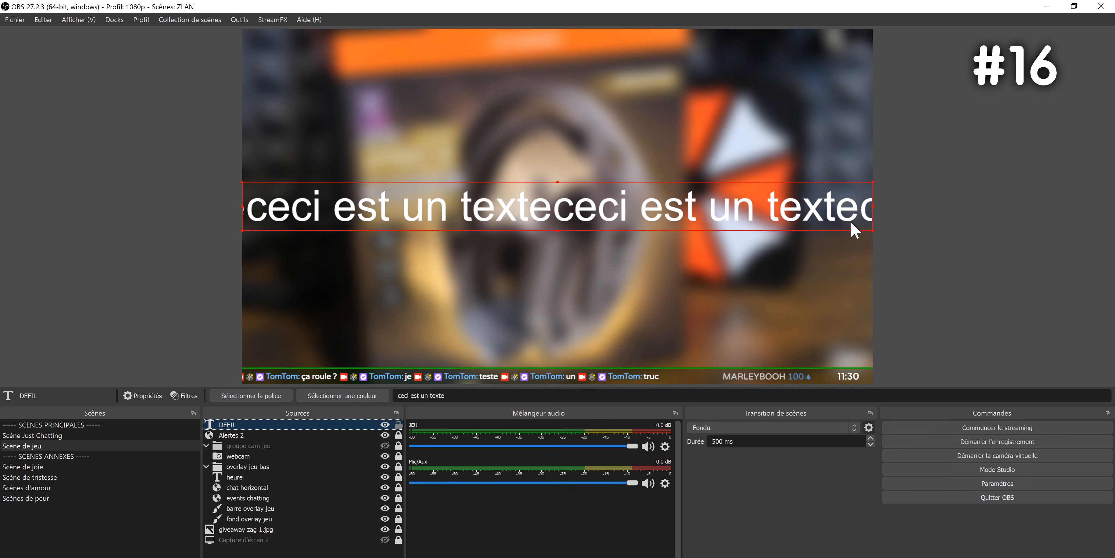
pyautogui.doubleClick(269, 424)
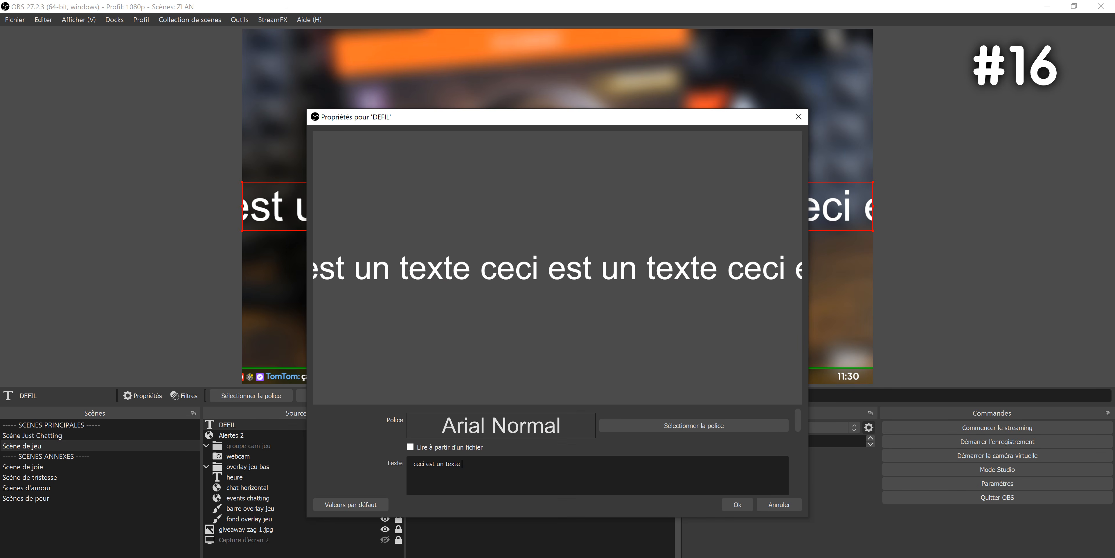
pyautogui.click(742, 505)
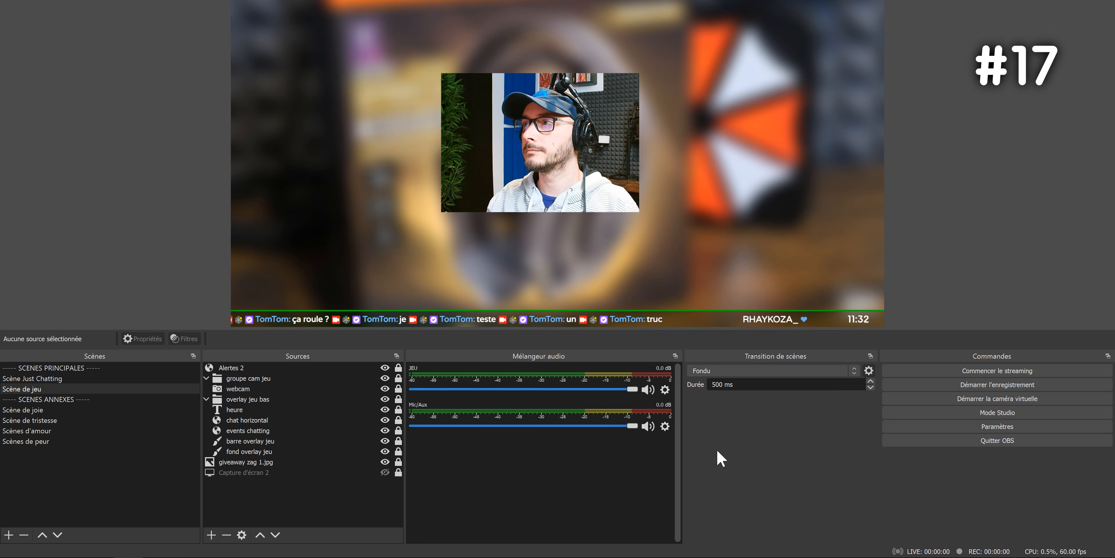
# Add a VST 2.x plug-in filter to the Mic/Aux audio source and show the list of available plug-ins
pyautogui.click(665, 426)
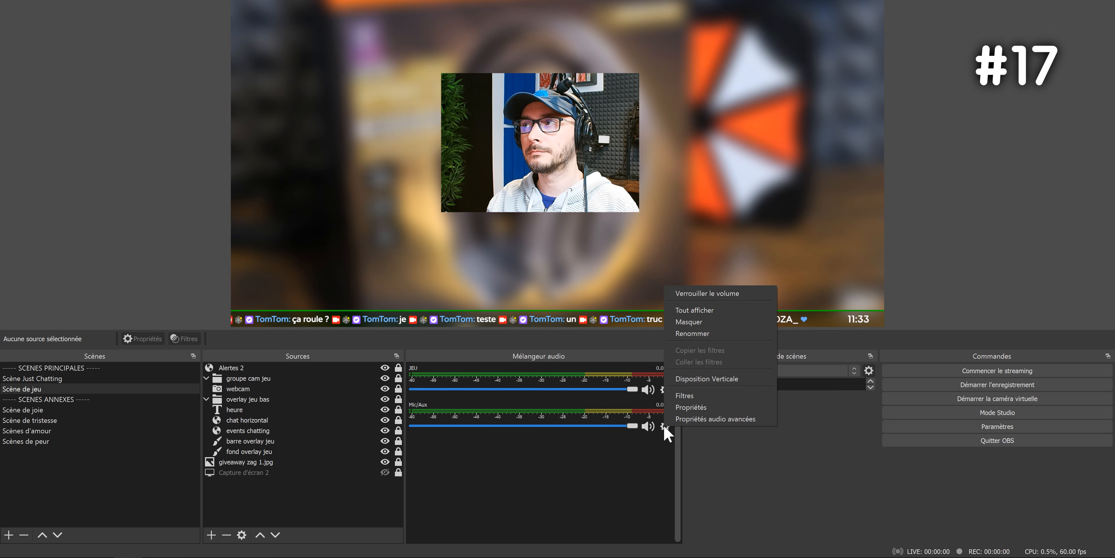
pyautogui.click(682, 391)
pyautogui.click(320, 449)
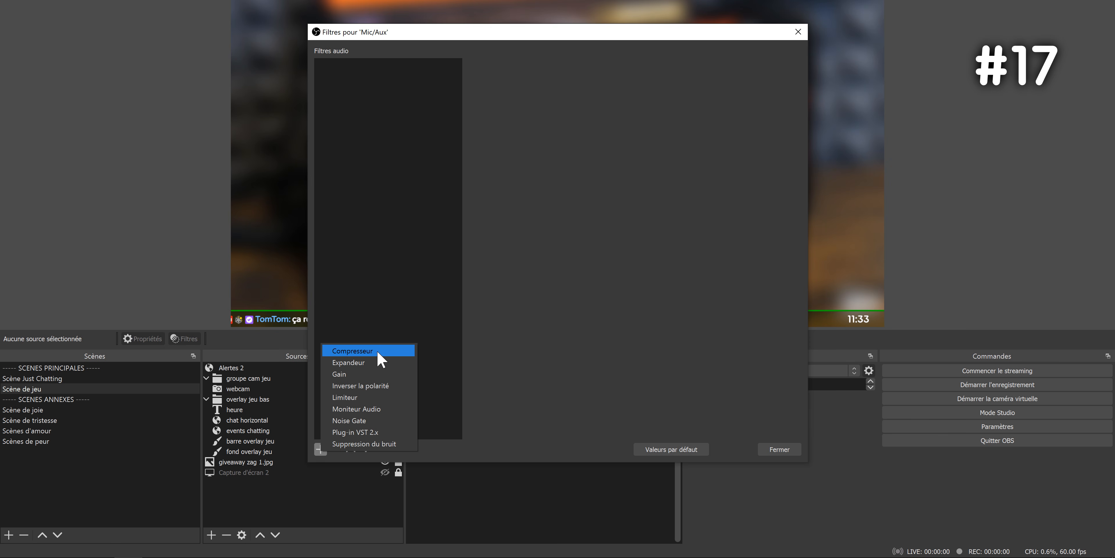
pyautogui.click(379, 431)
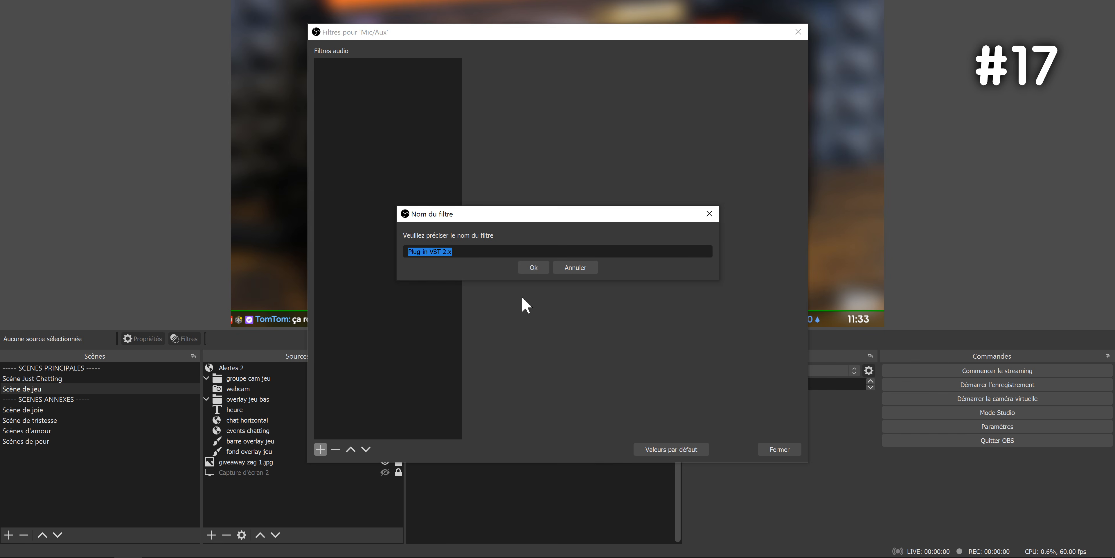
pyautogui.click(533, 267)
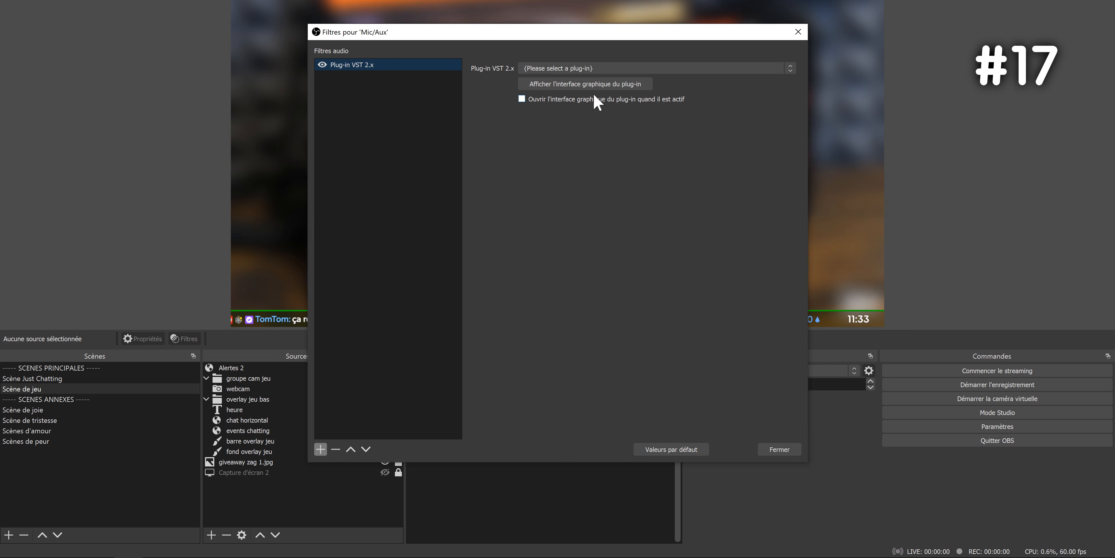
pyautogui.click(602, 70)
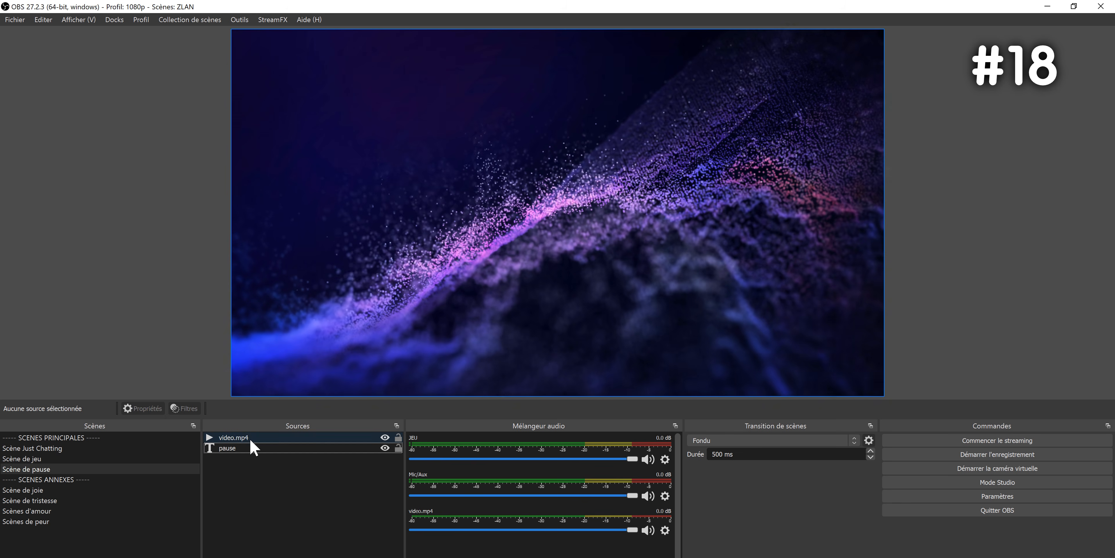
# Set video.mp4 in Scène de pause to play in a loop, and place the webcam over the fiery Pexels video in Scène de jeu
pyautogui.doubleClick(250, 439)
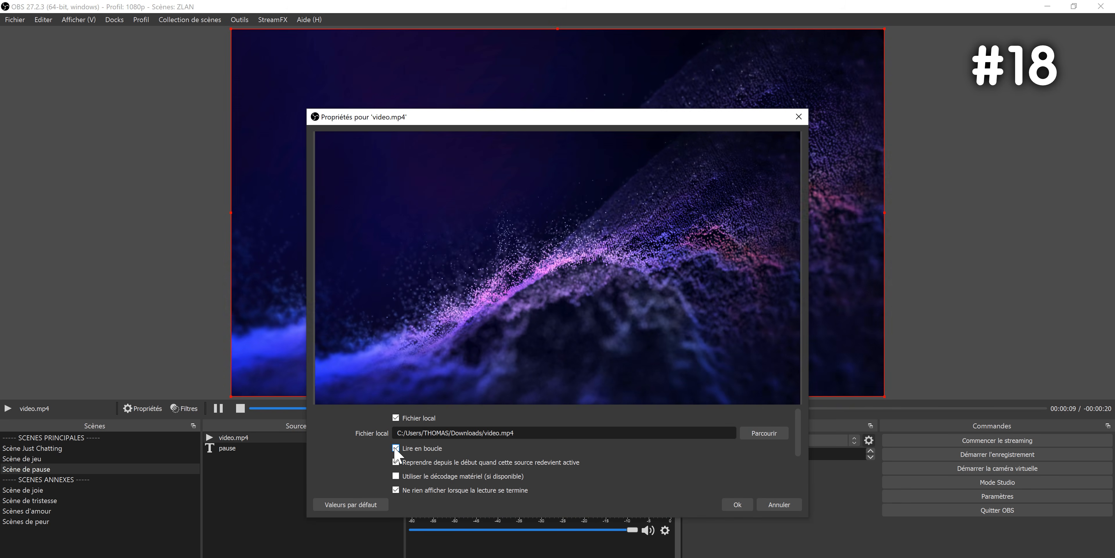
pyautogui.click(732, 505)
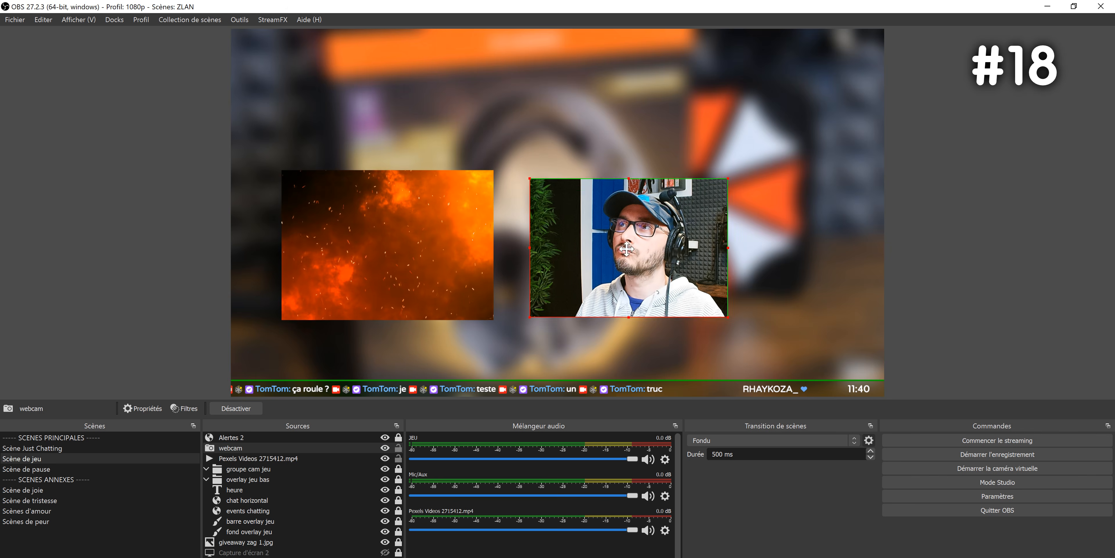
pyautogui.moveTo(627, 249); pyautogui.dragTo(388, 246)
pyautogui.click(744, 256)
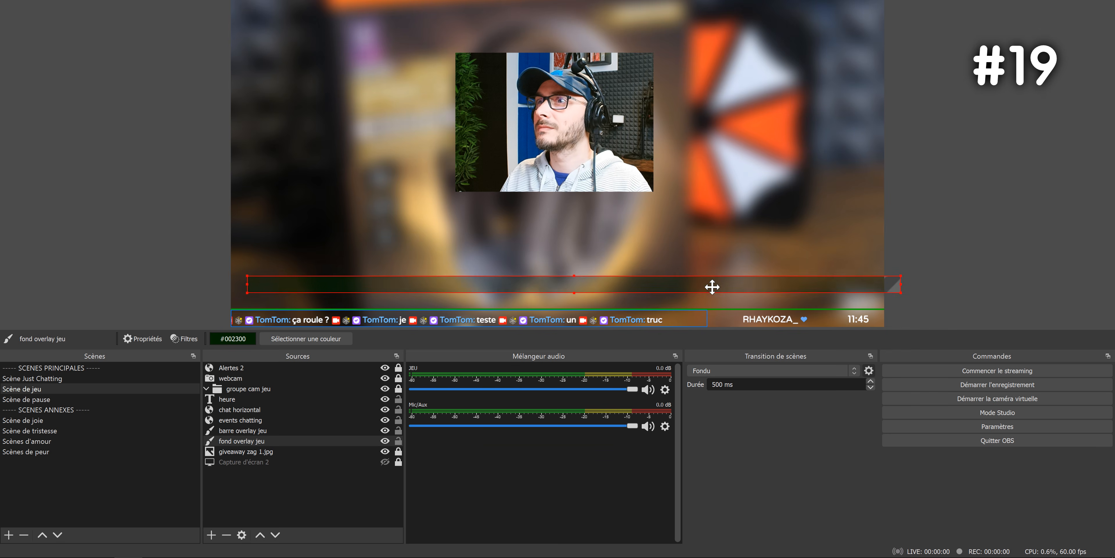
# Group the five sources from heure to fond overlay jeu into a group named overlay jeu bas
pyautogui.click(699, 319)
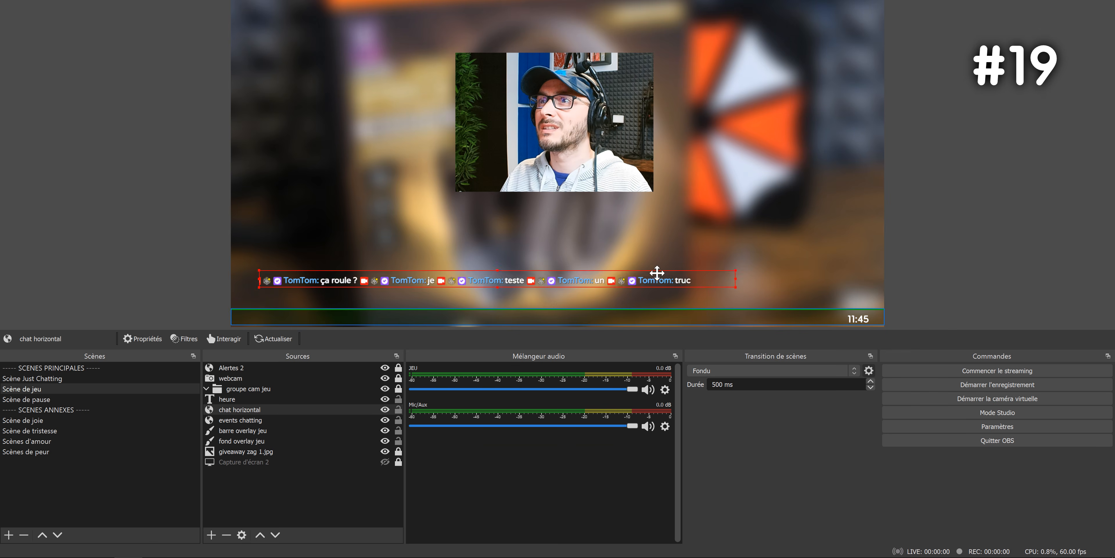
pyautogui.click(239, 441)
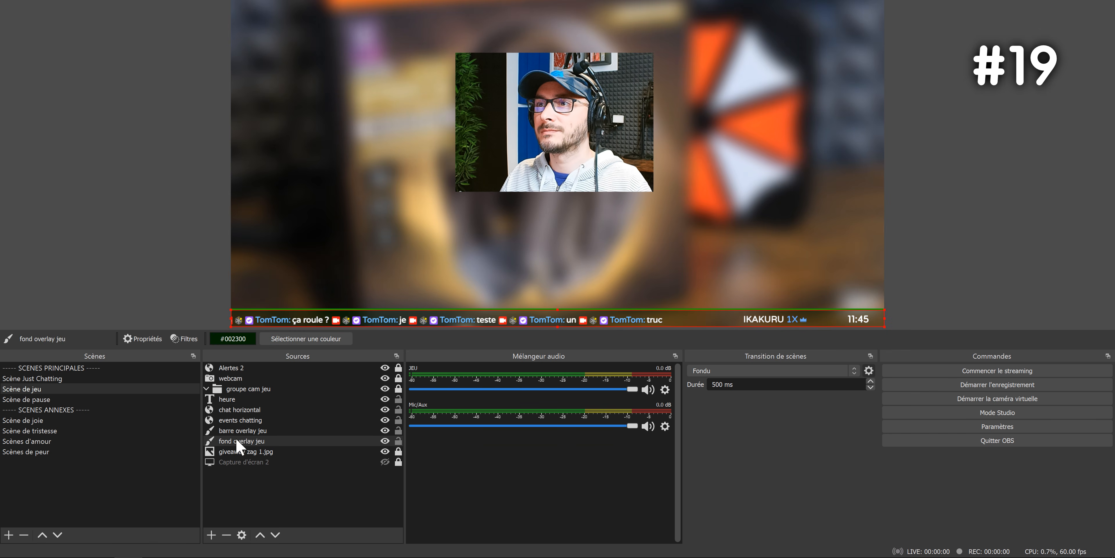
pyautogui.keyDown('shift'); pyautogui.click(236, 400); pyautogui.keyUp('shift')
pyautogui.rightClick(236, 400)
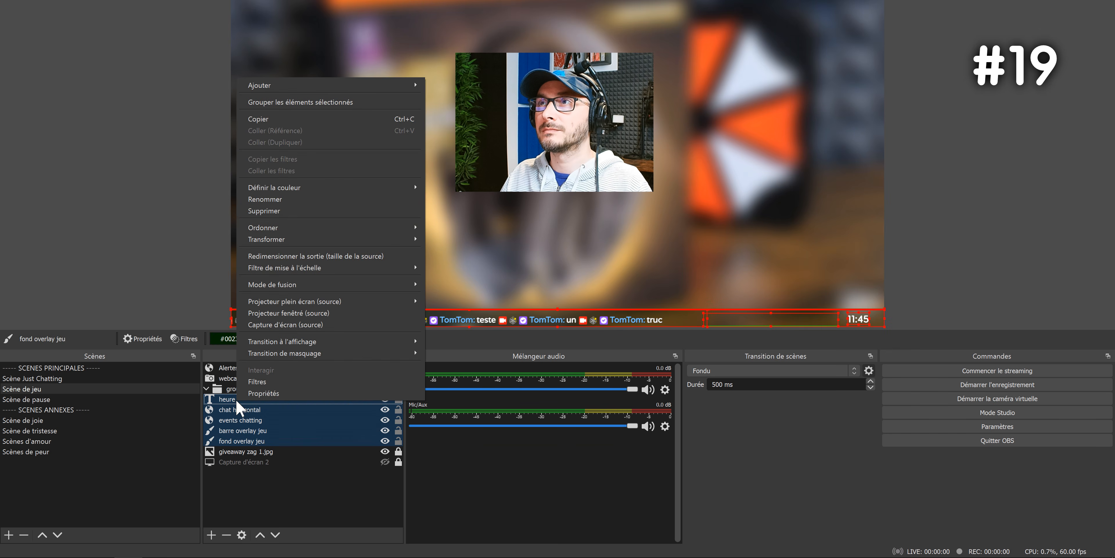
pyautogui.click(306, 103)
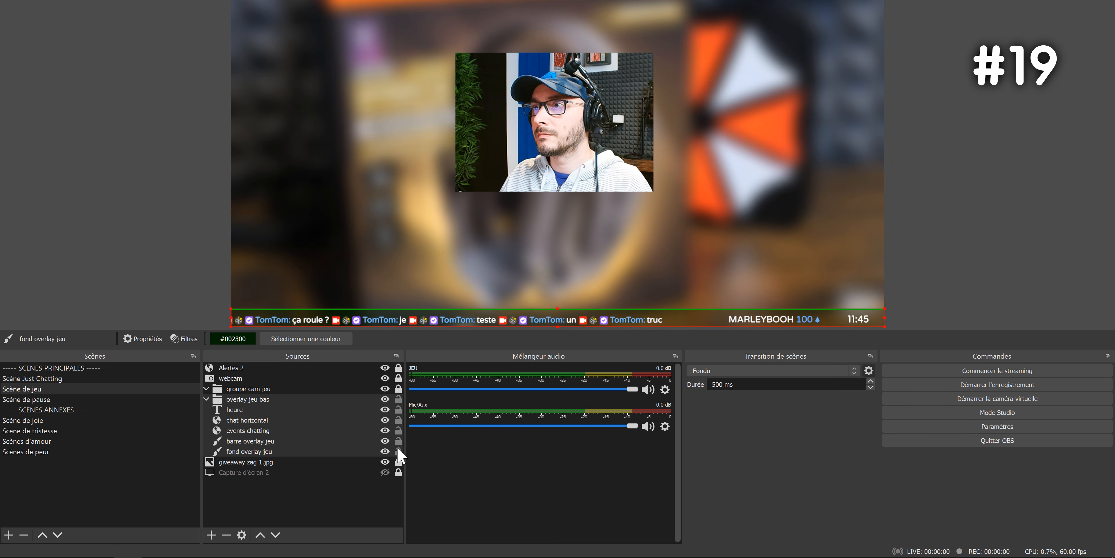
# Lock the sources inside the overlay jeu bas group and move the whole group up to the picture's upper edge
pyautogui.click(398, 410)
pyautogui.click(349, 401)
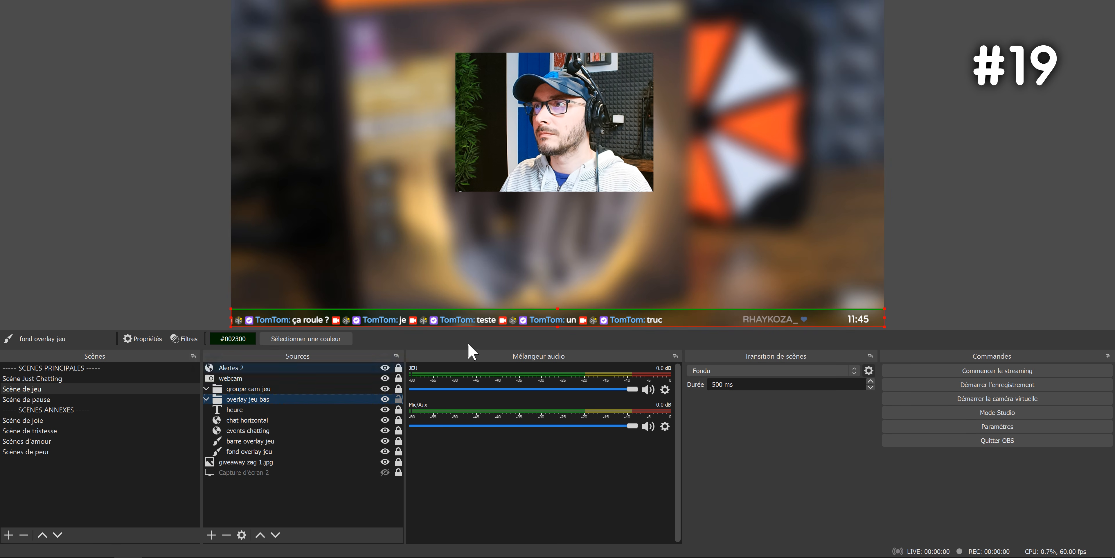
pyautogui.moveTo(554, 315); pyautogui.dragTo(565, 4)
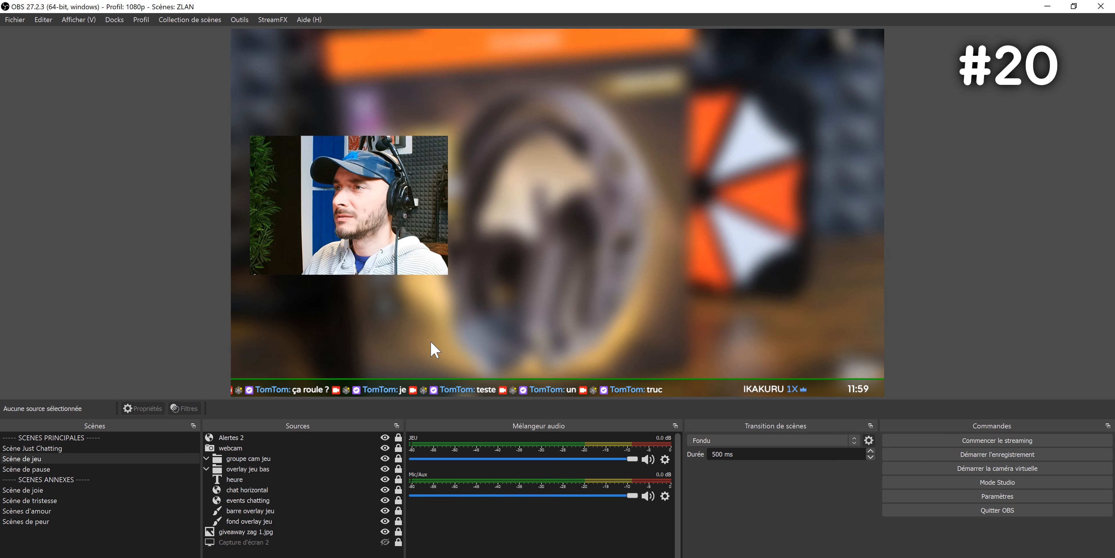
# Flip the webcam source horizontally with its transform options
pyautogui.rightClick(355, 449)
pyautogui.moveTo(438, 260)
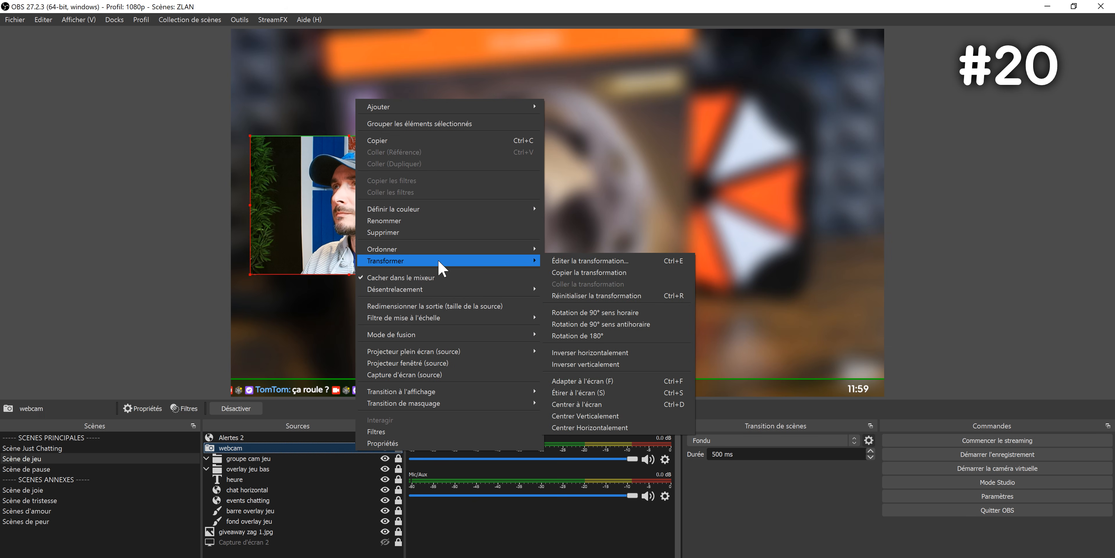
pyautogui.click(605, 351)
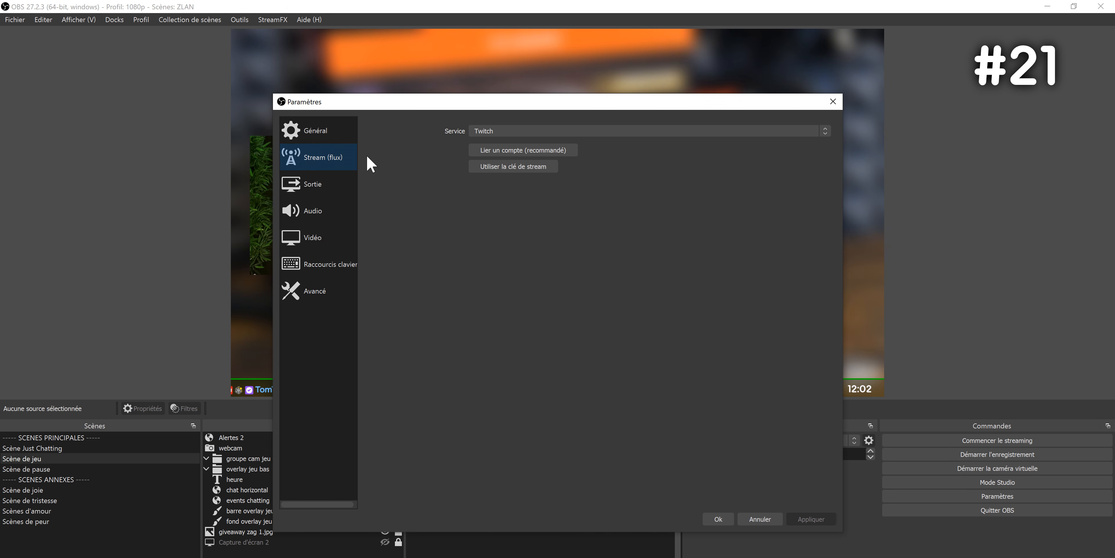
# Link a Twitch account as the streaming service by entering the account username and password, and apply the settings
pyautogui.click(502, 131)
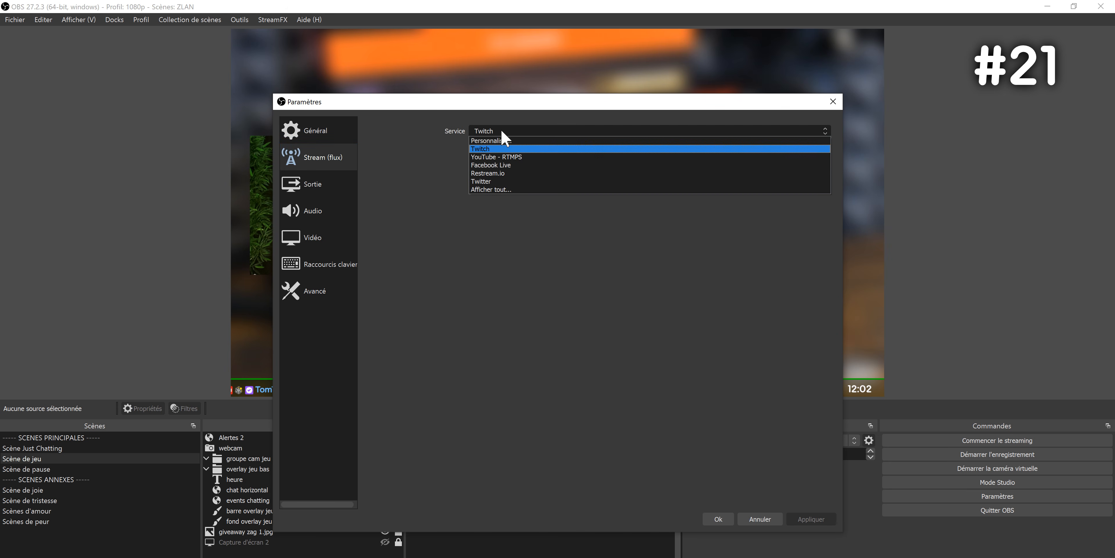
pyautogui.click(494, 154)
pyautogui.click(527, 150)
pyautogui.write('tomtom')
pyautogui.press('Tab')
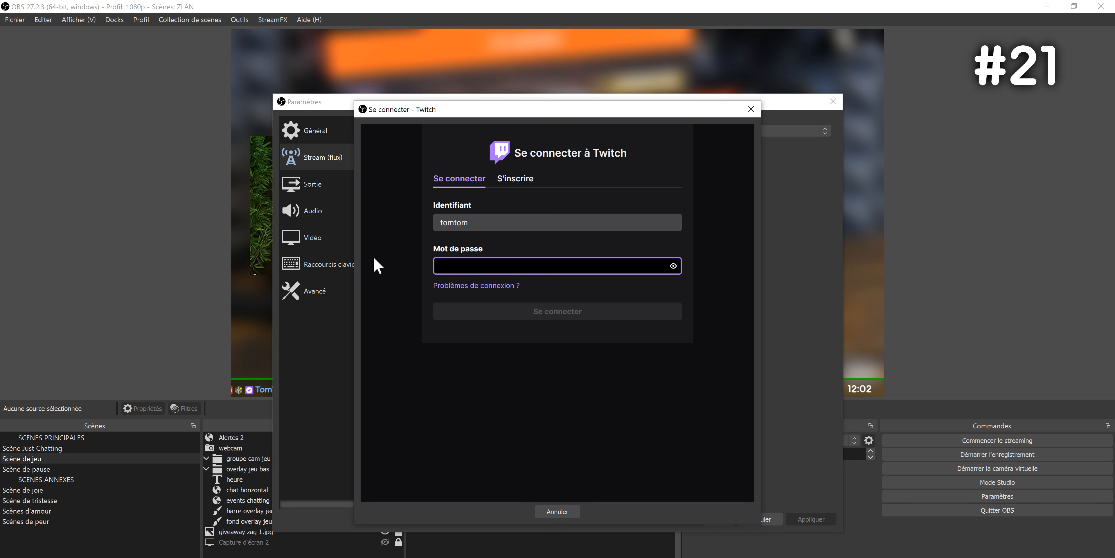
pyautogui.write('••••••••••••')
pyautogui.press('Return')
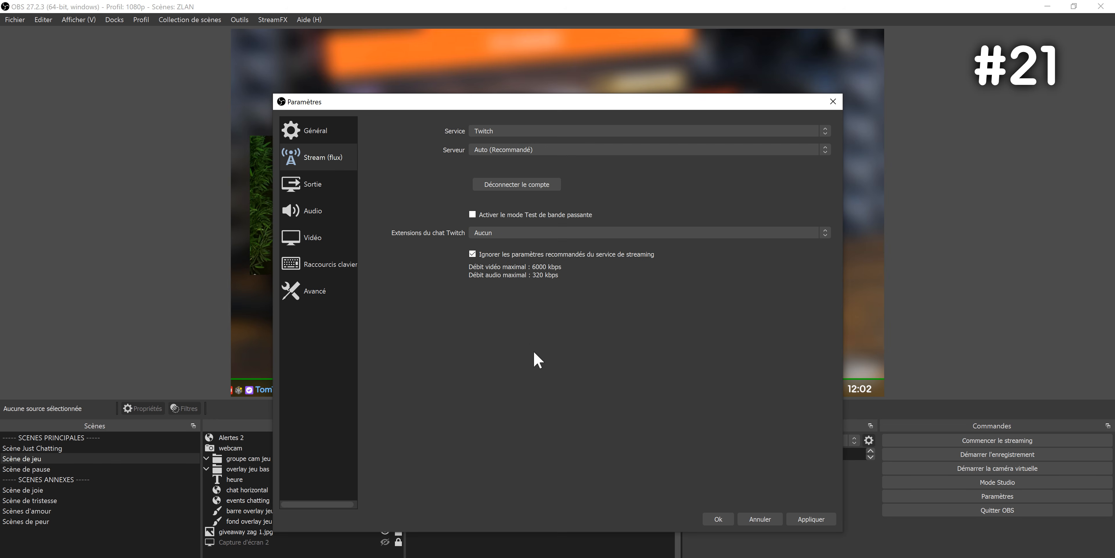
pyautogui.click(811, 519)
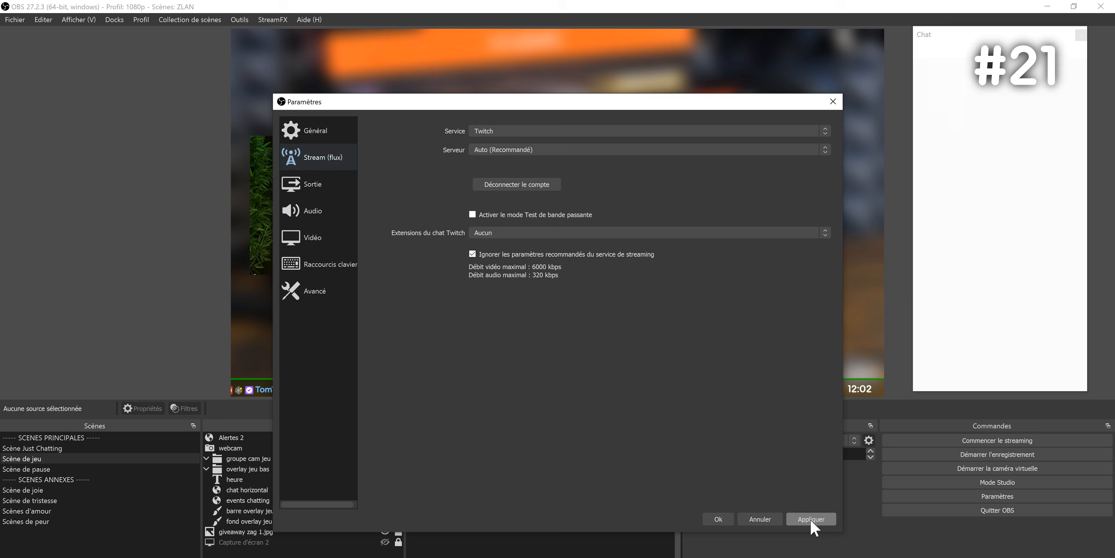
pyautogui.click(719, 519)
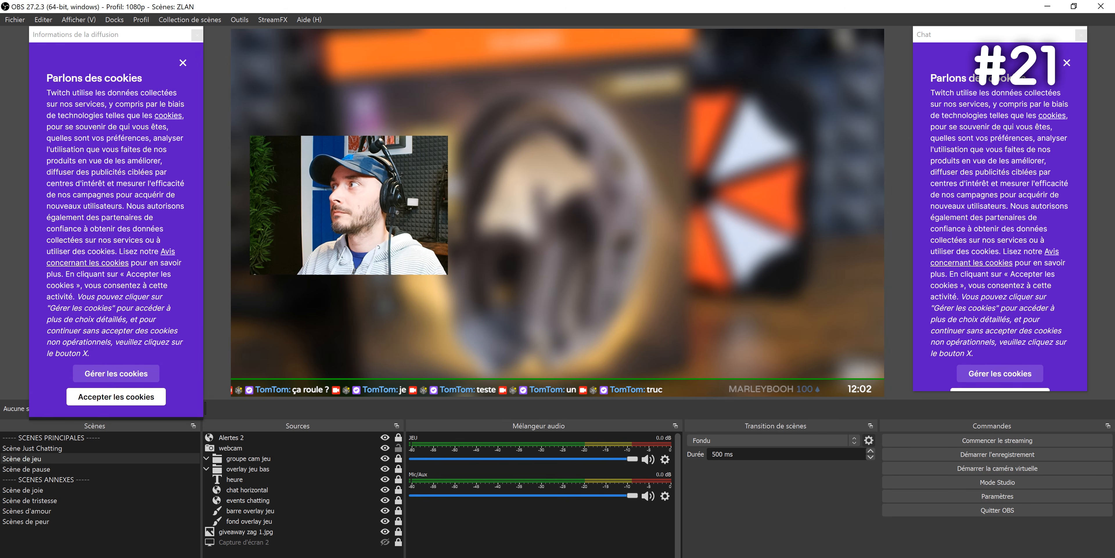
# Accept the cookies in the stream information and Chat docks and move both docks slightly lower
pyautogui.click(1010, 390)
pyautogui.click(132, 399)
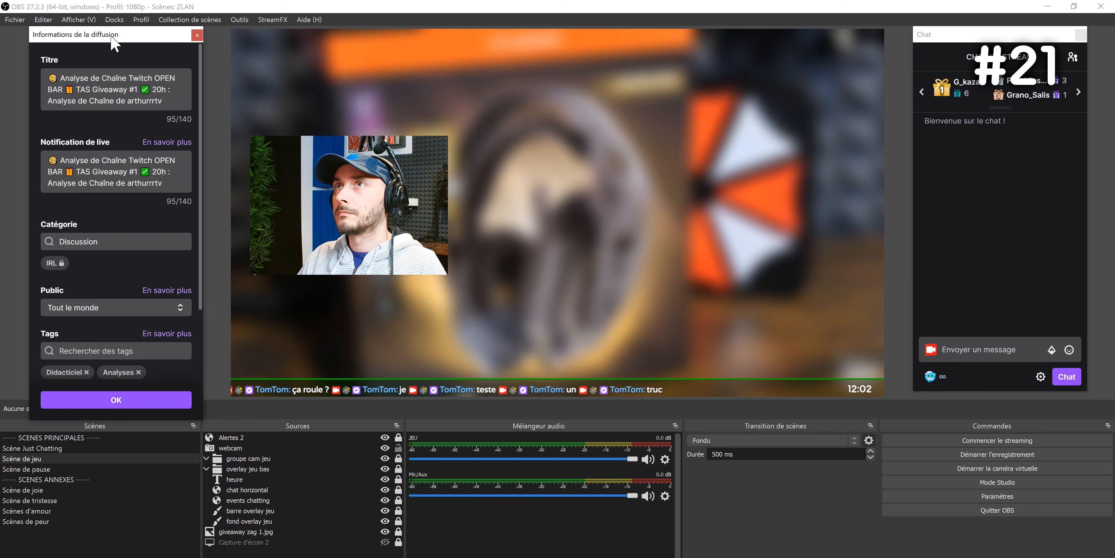
pyautogui.moveTo(115, 37); pyautogui.dragTo(89, 100)
pyautogui.moveTo(1002, 38); pyautogui.dragTo(1026, 89)
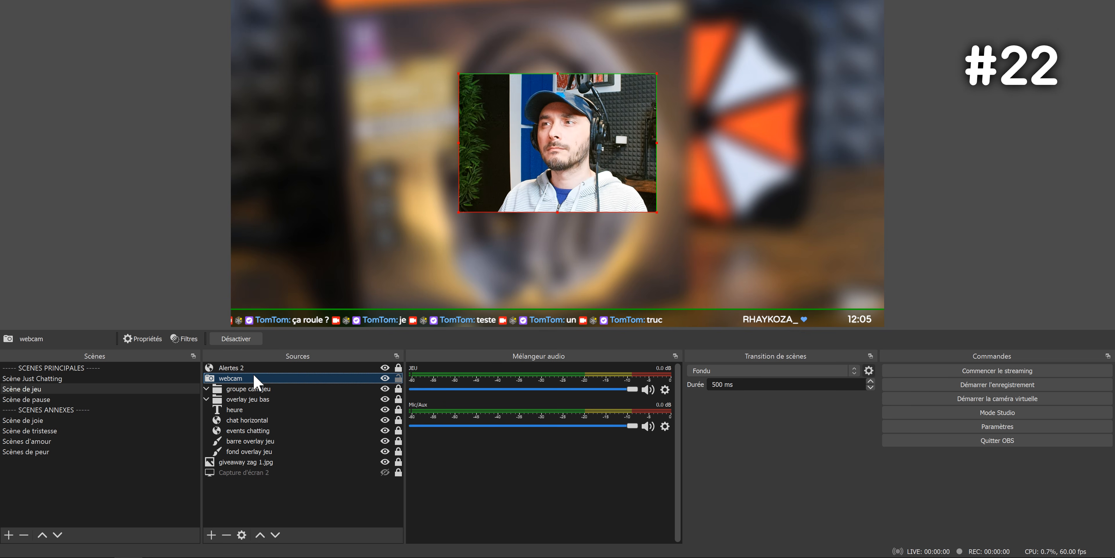
# Add an Apply LUT (Appliquer un LUT) effect filter to the webcam source
pyautogui.rightClick(259, 381)
pyautogui.click(286, 359)
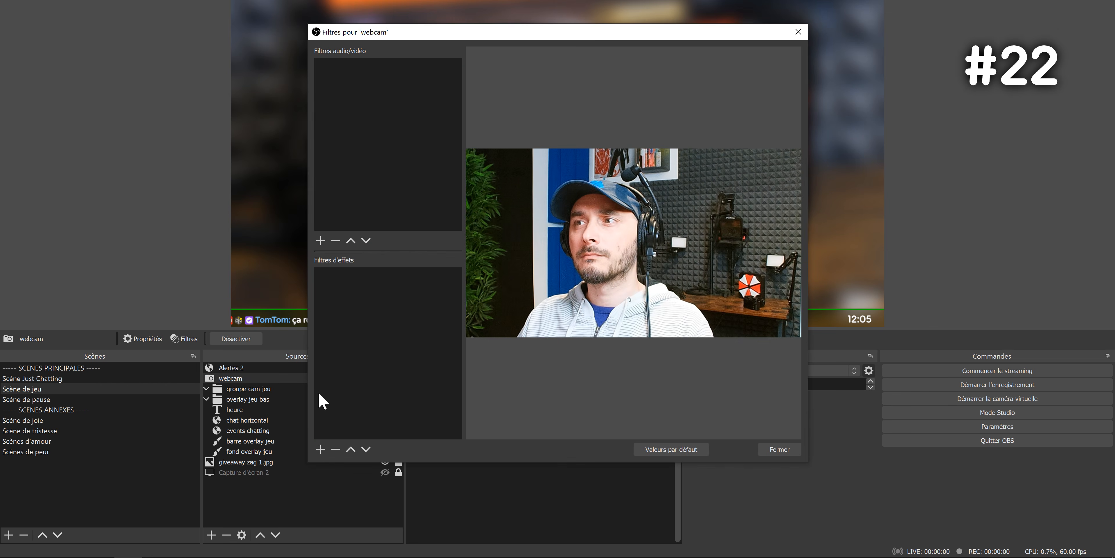
pyautogui.click(321, 450)
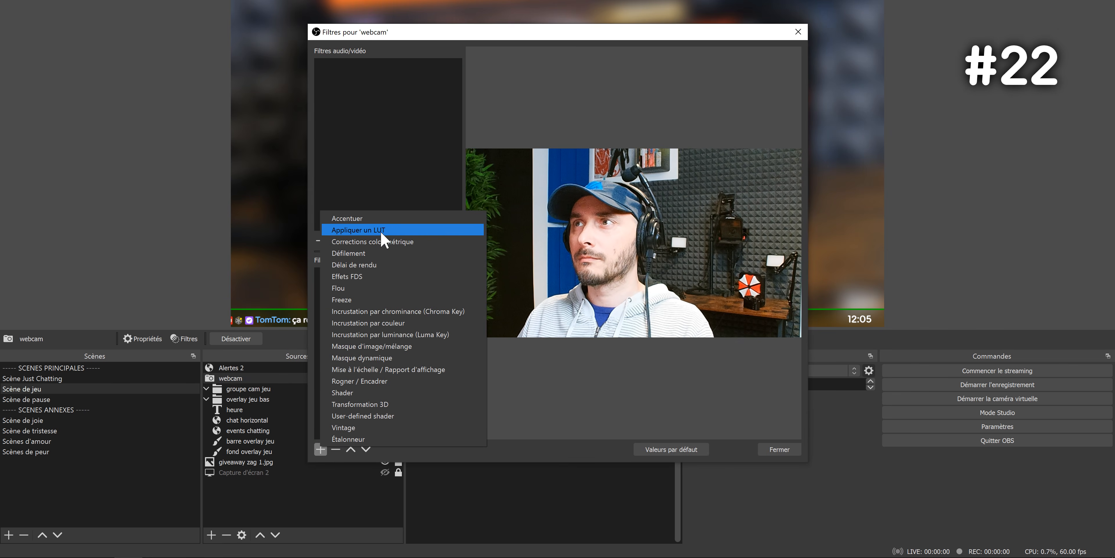
pyautogui.click(390, 229)
pyautogui.click(526, 268)
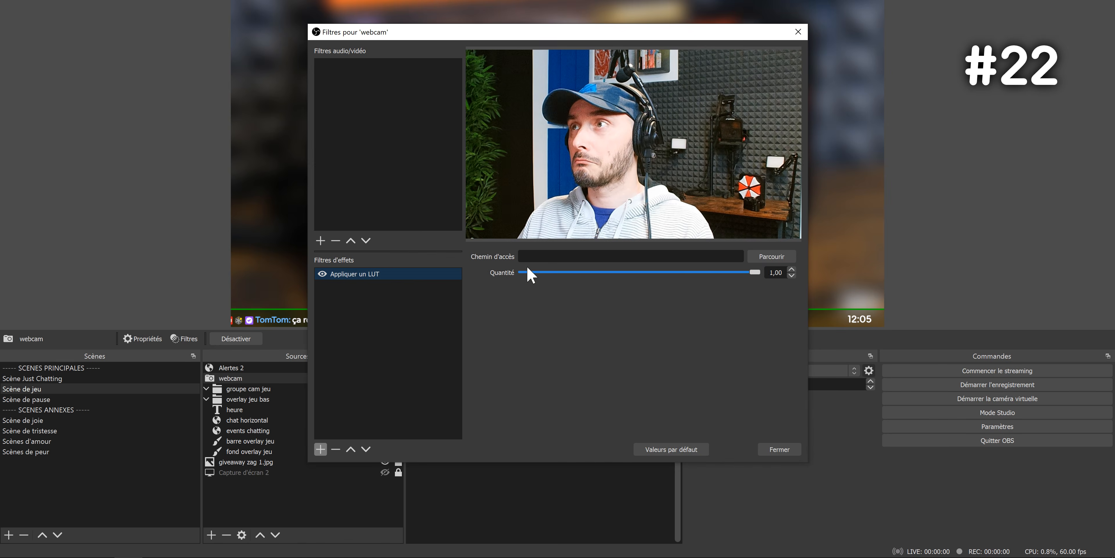
# Load ZAG_Vintage.png from the LUTs folder as the webcam's LUT and reopen the file browser
pyautogui.click(771, 256)
pyautogui.scroll(-10, 467, 227)
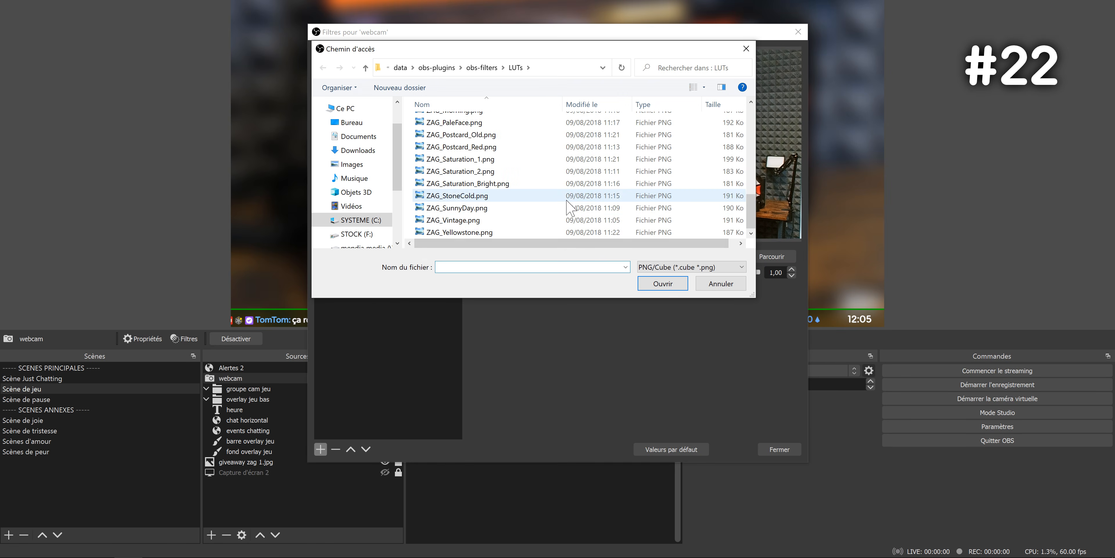
pyautogui.click(452, 220)
pyautogui.click(663, 283)
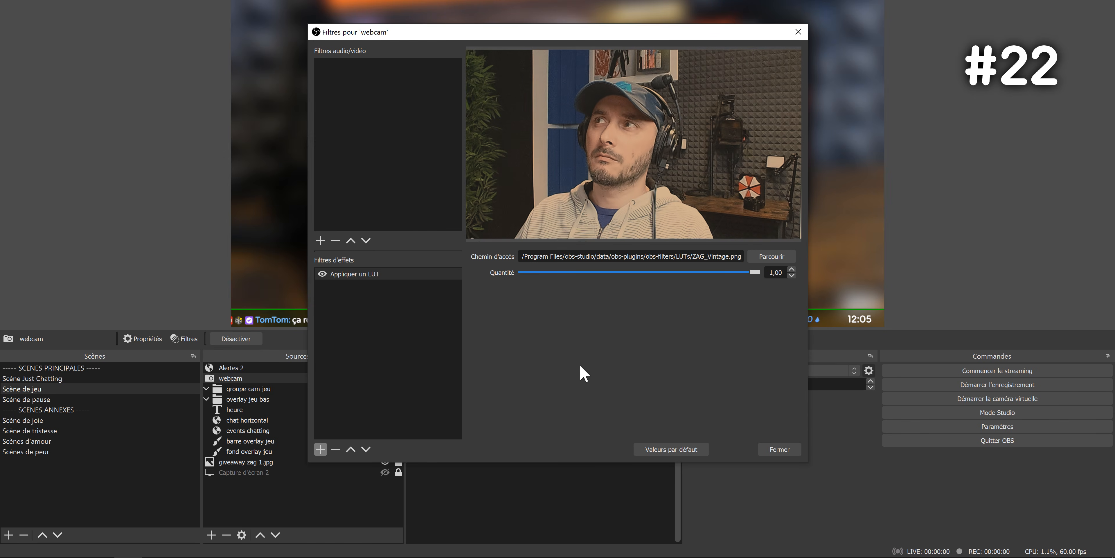
pyautogui.click(772, 256)
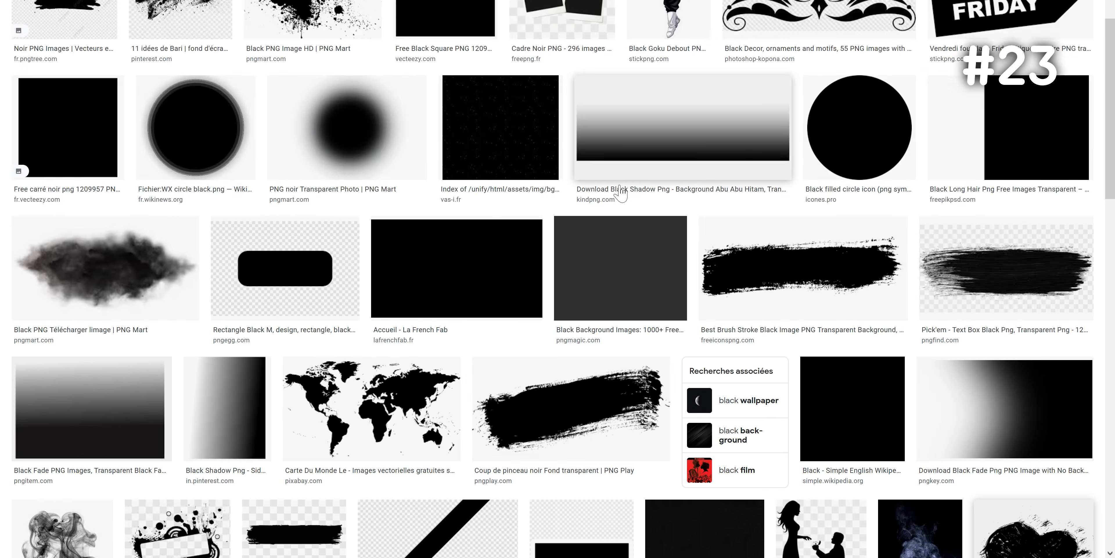
# Pick the black heart PNG from the image results and add a Masque d'image/mélange effect filter to the webcam source
pyautogui.scroll(-8, 981, 212)
pyautogui.click(980, 212)
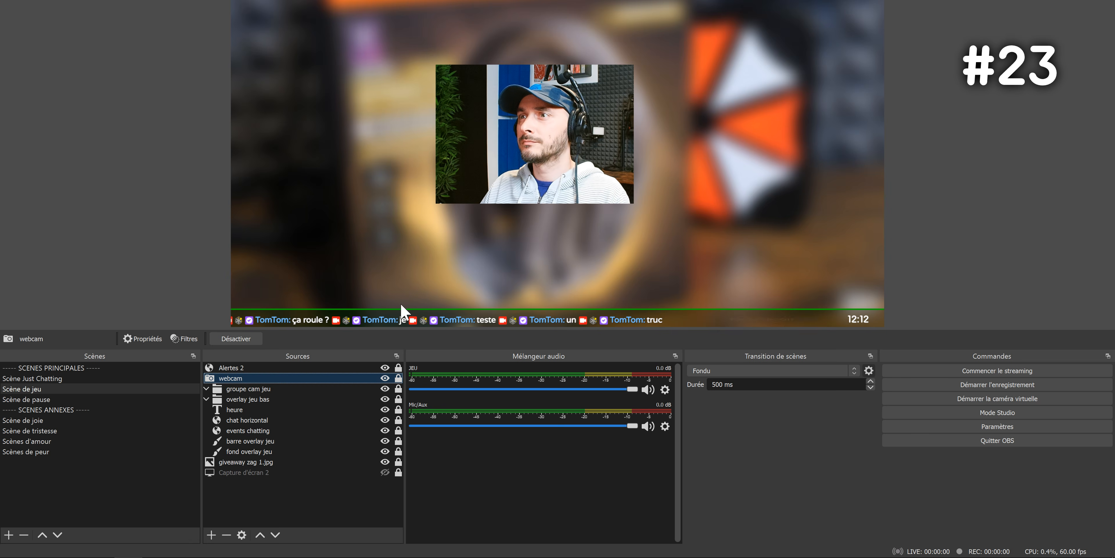
pyautogui.rightClick(276, 380)
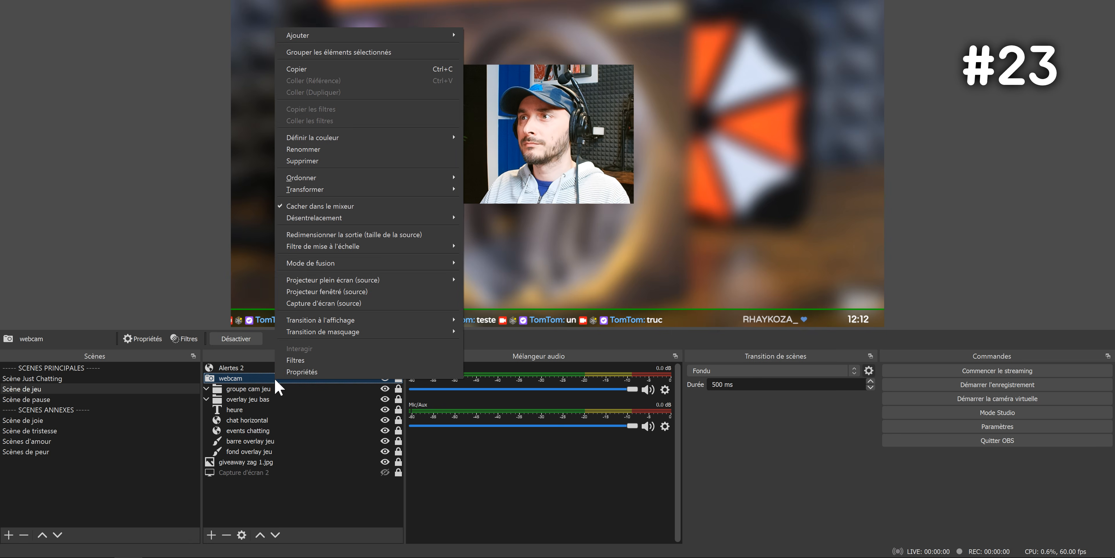
pyautogui.click(303, 366)
pyautogui.click(321, 449)
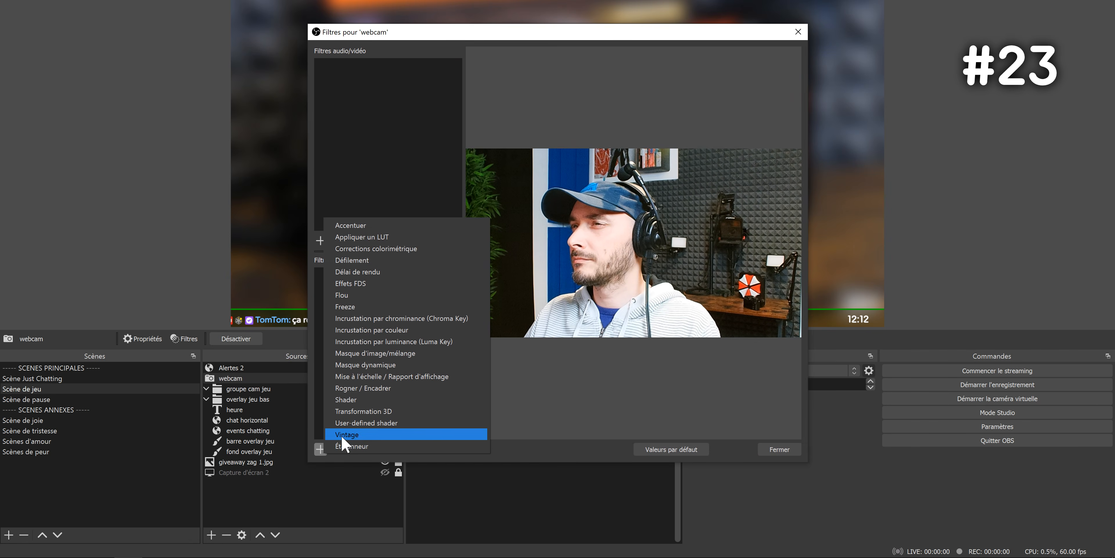
pyautogui.click(375, 353)
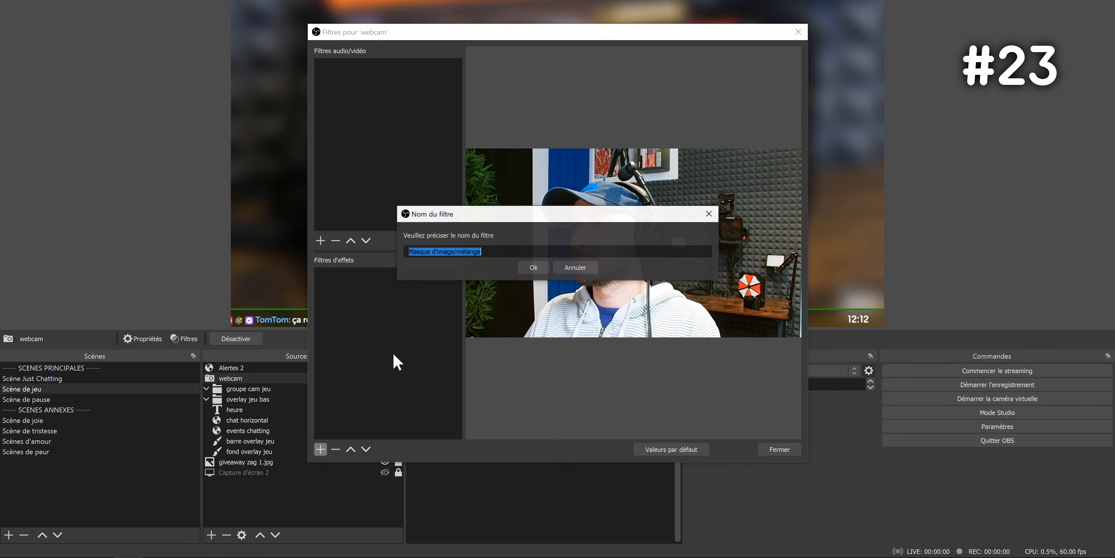
pyautogui.click(532, 266)
# Load NicePng_black-heart-png_9225.png as the webcam's mask, set the mask type to Masque alpha (canal alpha) and close the filters
pyautogui.click(771, 271)
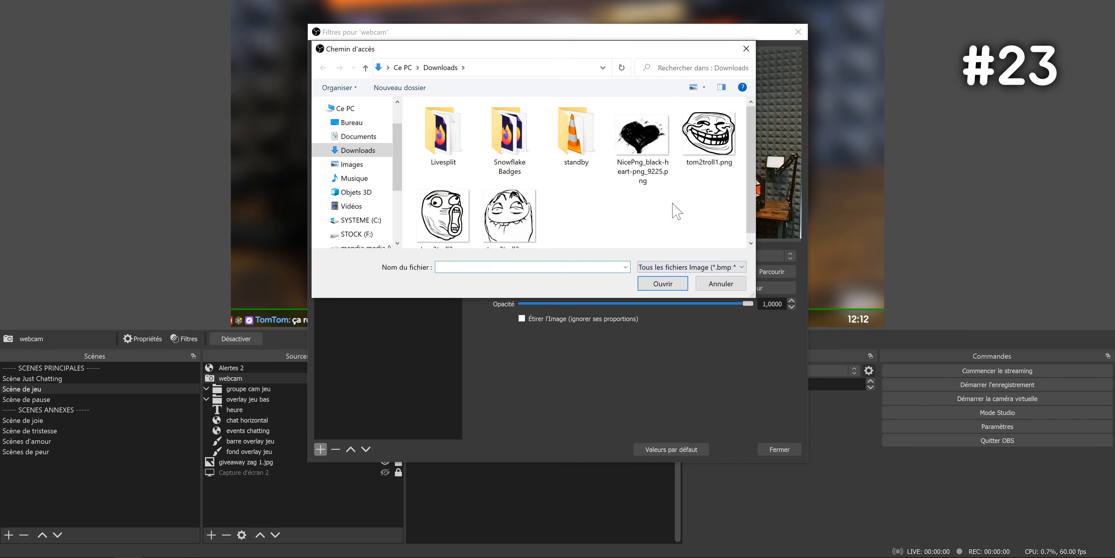
pyautogui.click(666, 285)
pyautogui.click(626, 256)
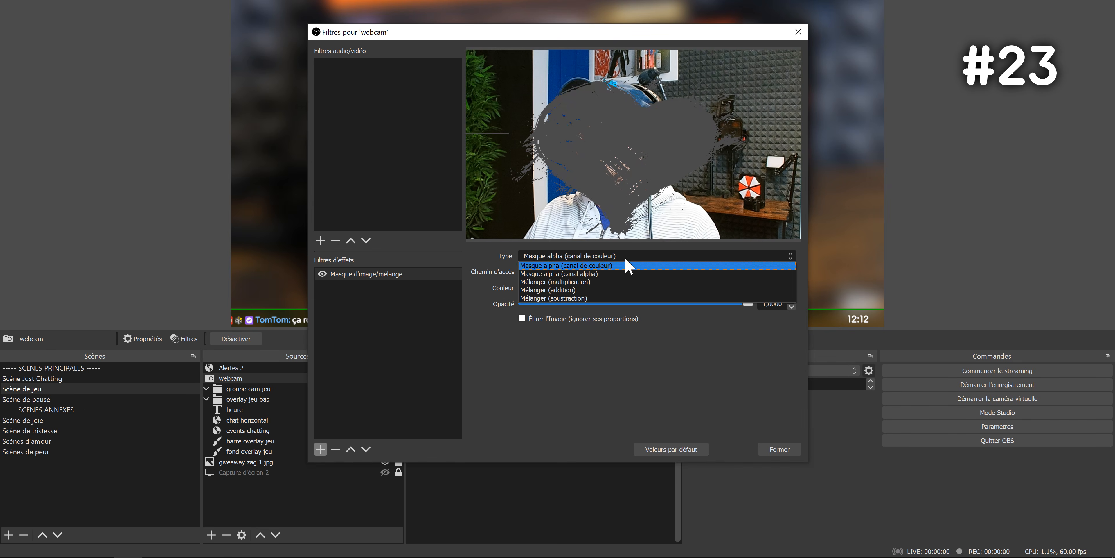
pyautogui.click(563, 273)
pyautogui.click(766, 449)
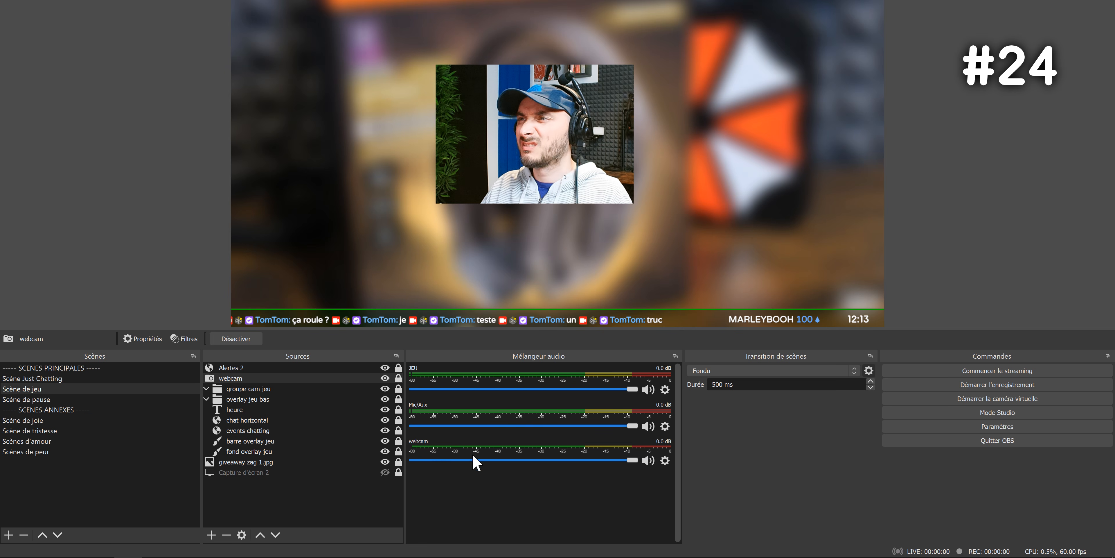
# Hide the webcam channel in the audio mixer, and show all hidden mixer channels again
pyautogui.rightClick(467, 443)
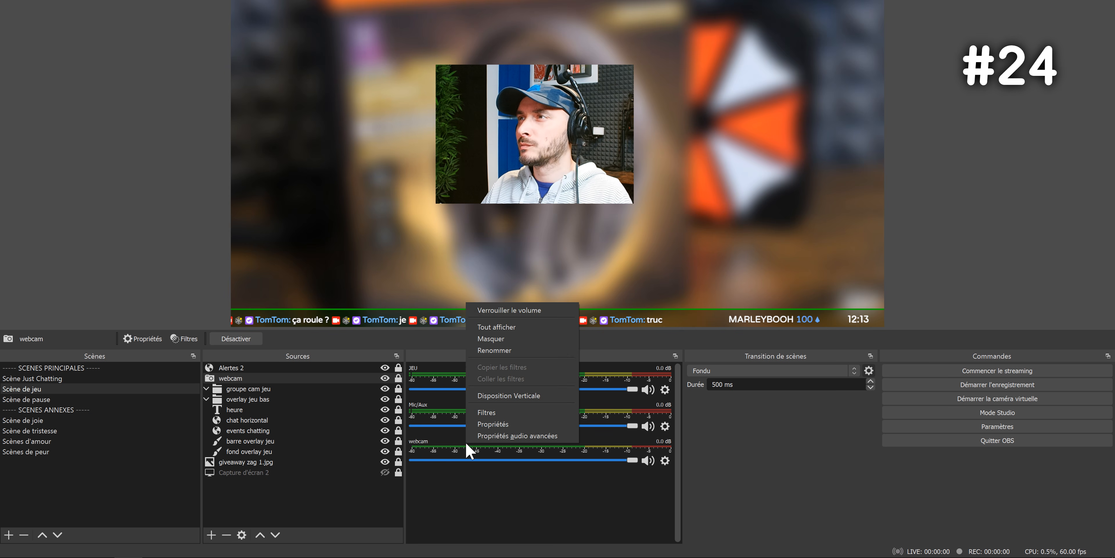
pyautogui.click(493, 338)
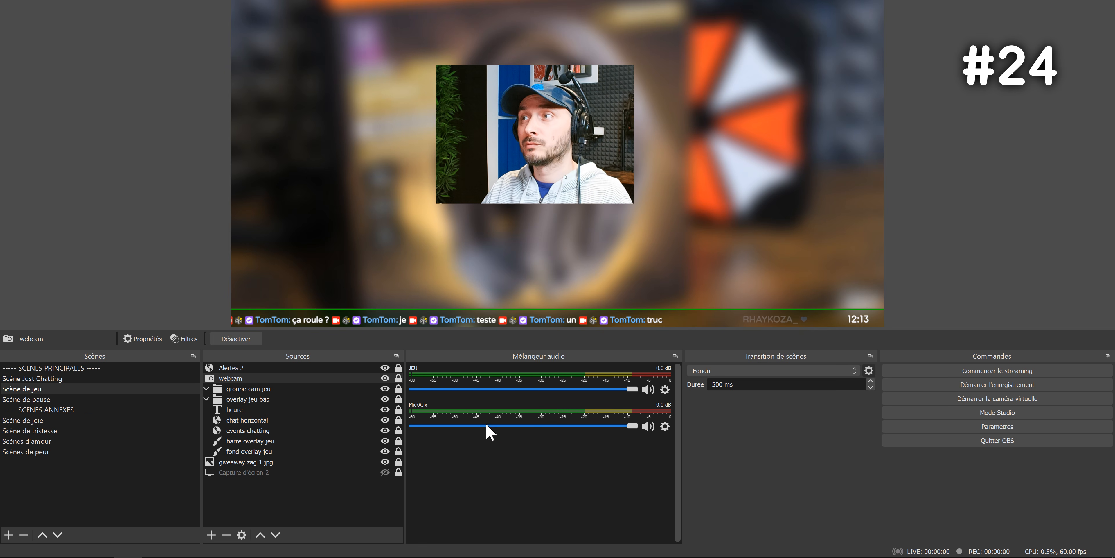
pyautogui.rightClick(508, 441)
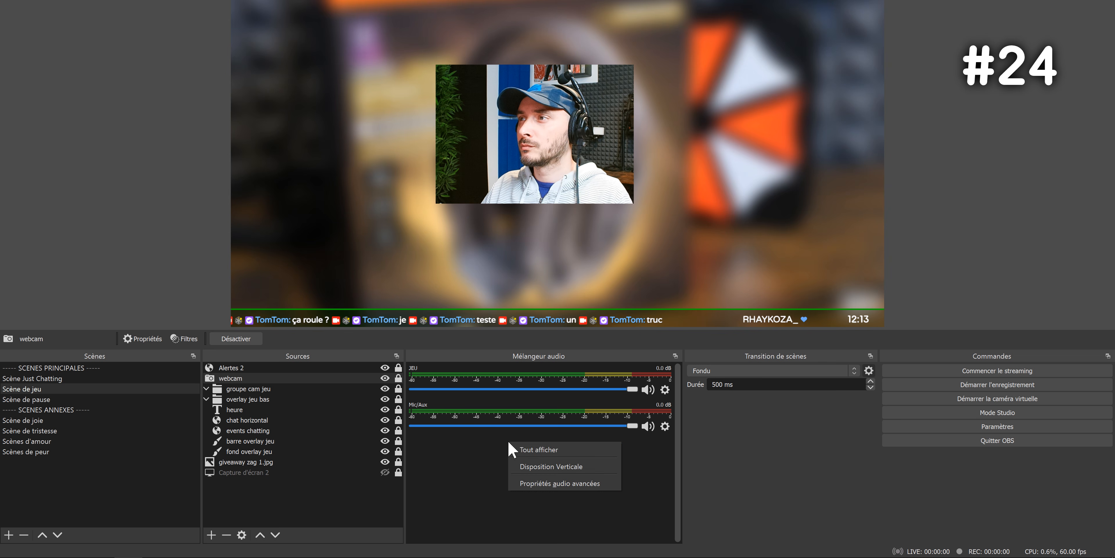
pyautogui.click(544, 454)
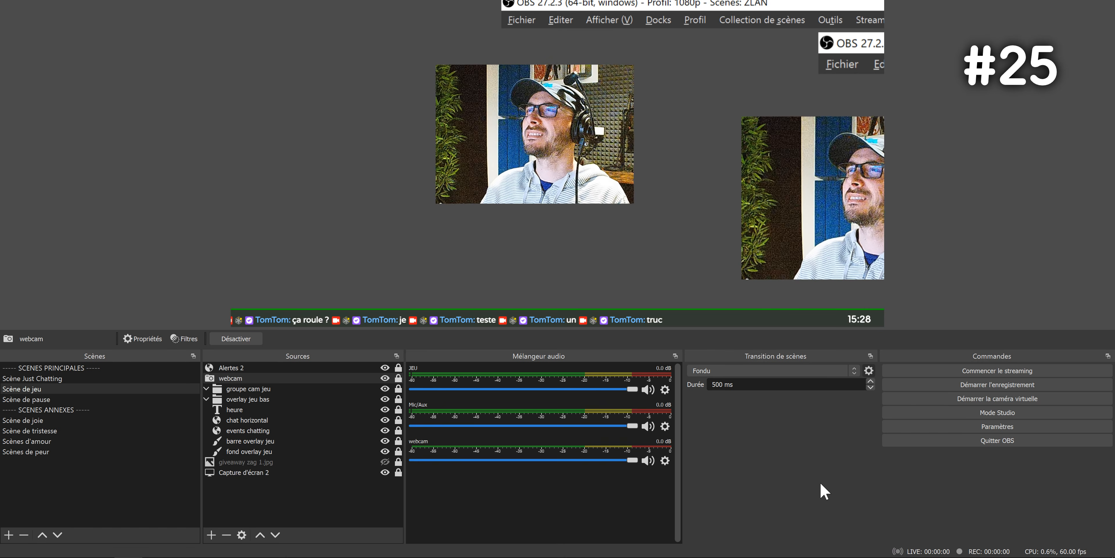
# Enable hiding OBS windows from screen capture (Masquer les fenêtre d'OBS sur la capture d'écran) in the general settings and apply it
pyautogui.click(936, 429)
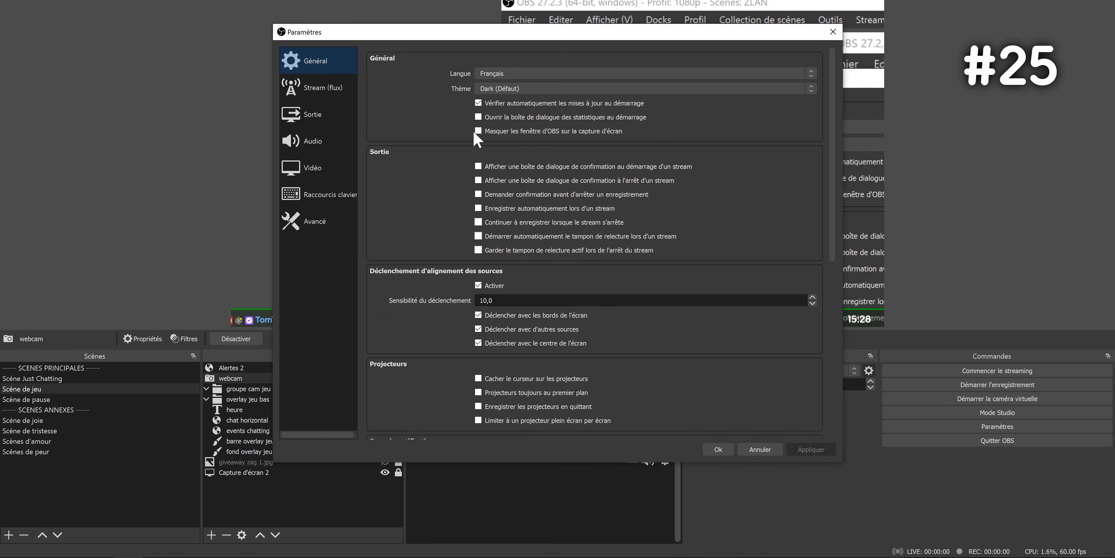
pyautogui.click(809, 449)
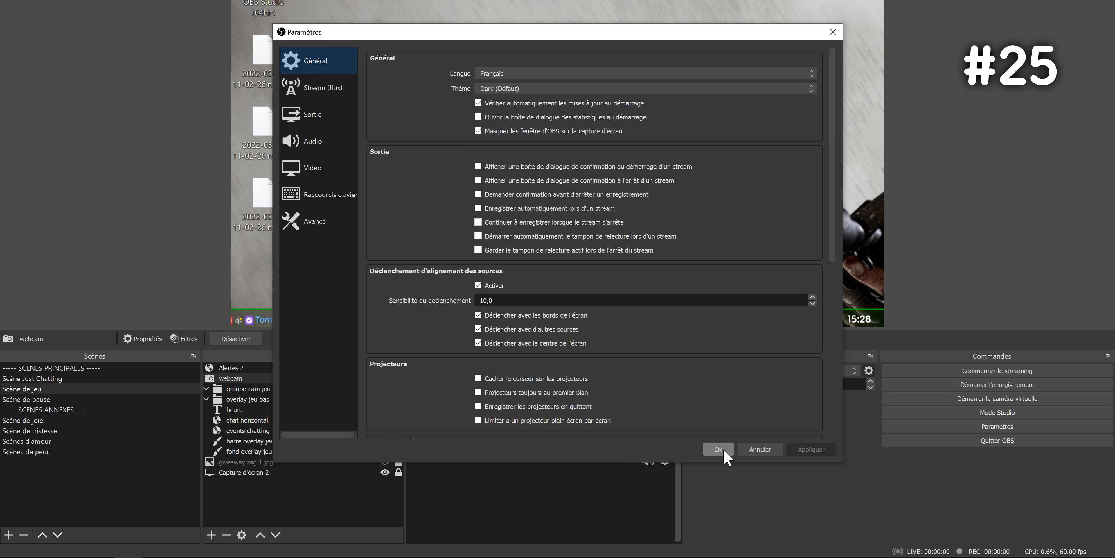
pyautogui.click(719, 449)
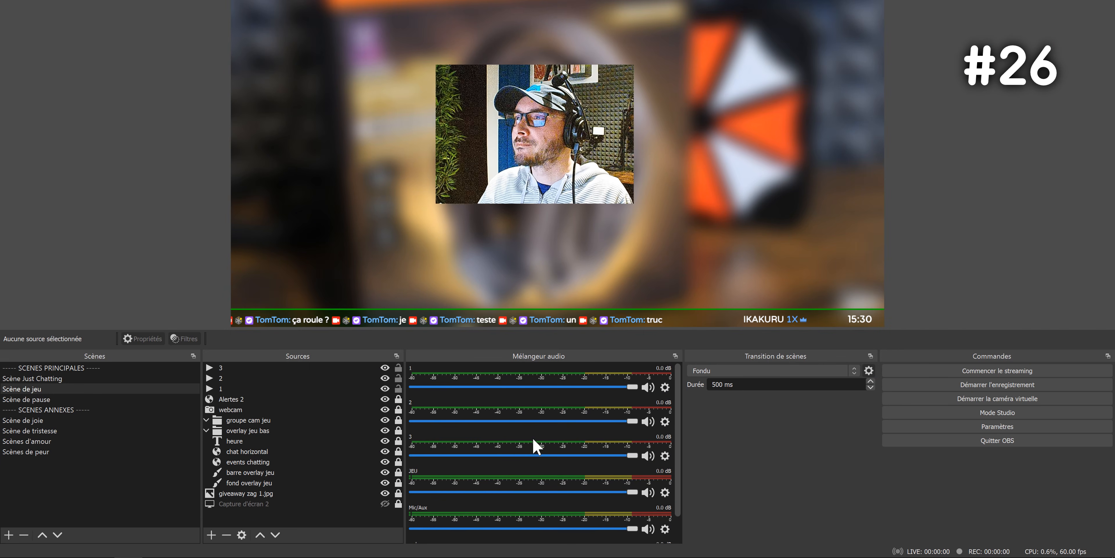
# Switch the audio mixer to the vertical layout (Disposition Verticale) and move the volume fader of source 1
pyautogui.rightClick(507, 433)
pyautogui.click(543, 391)
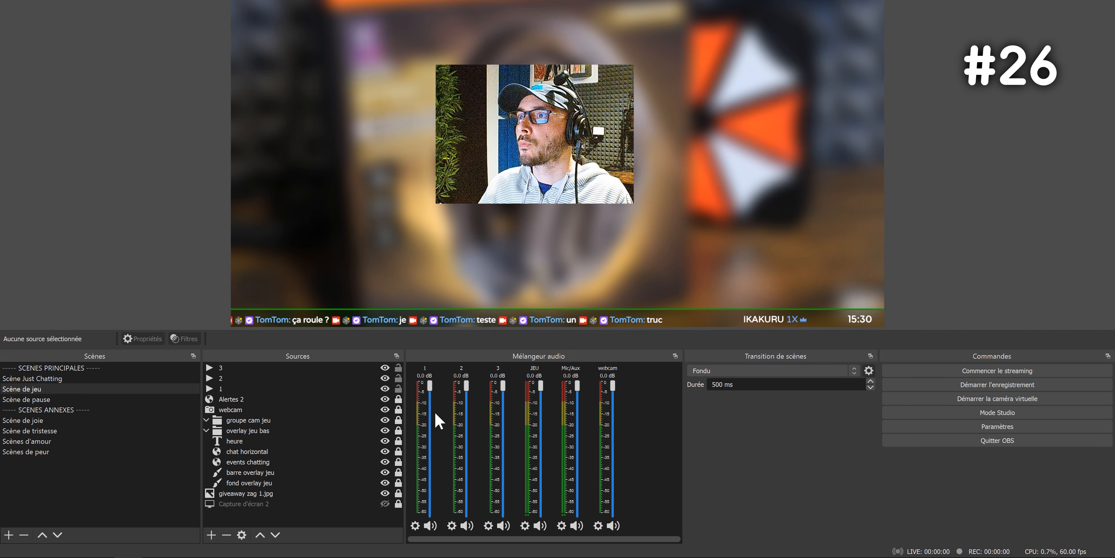
pyautogui.click(433, 391)
pyautogui.moveTo(441, 396); pyautogui.dragTo(451, 356)
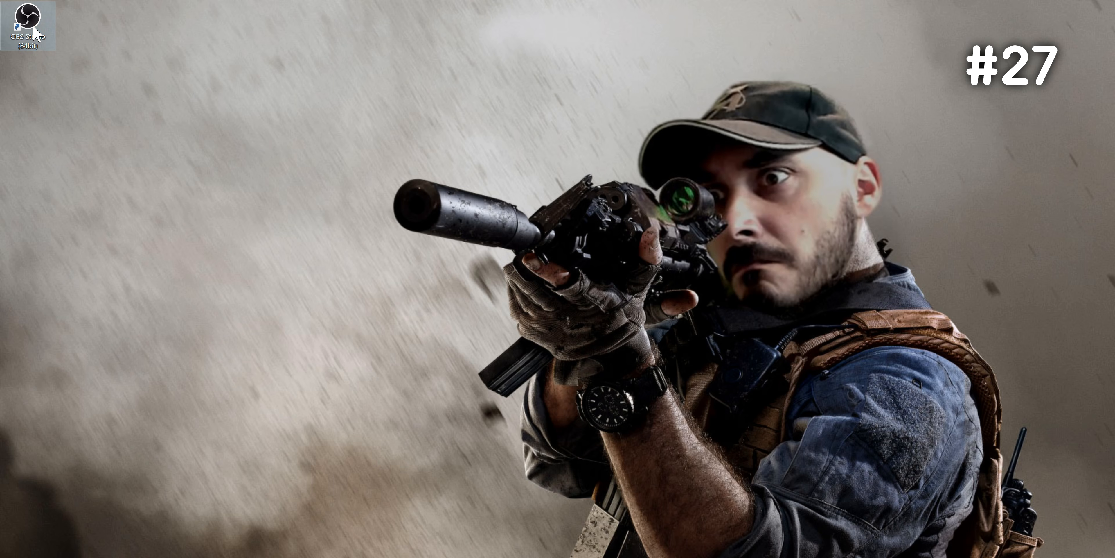
# Try to run OBS Studio as administrator from its desktop shortcut, authorizing the changes and cancelling the additional instance
pyautogui.rightClick(35, 27)
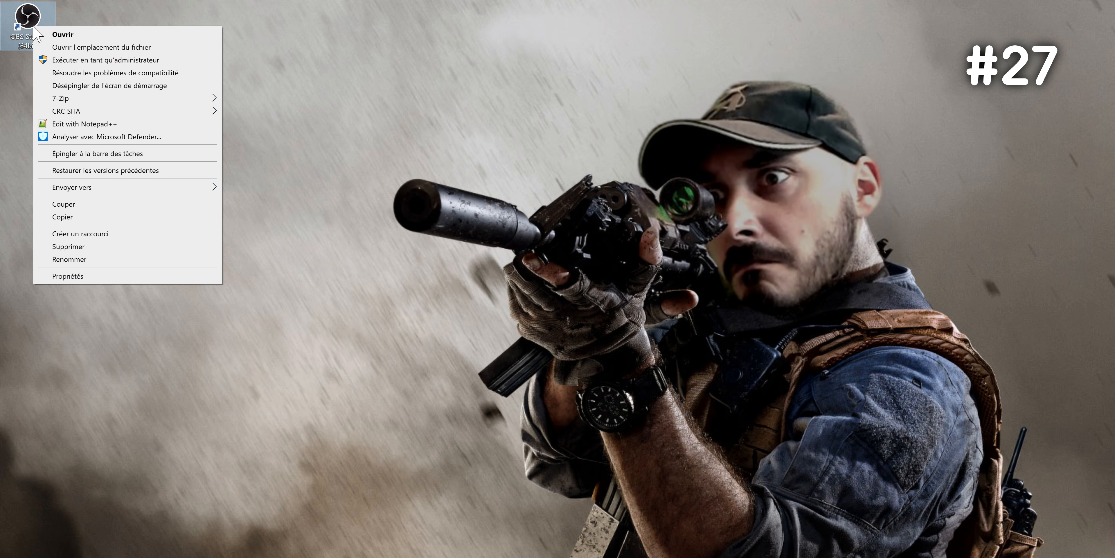
pyautogui.click(87, 60)
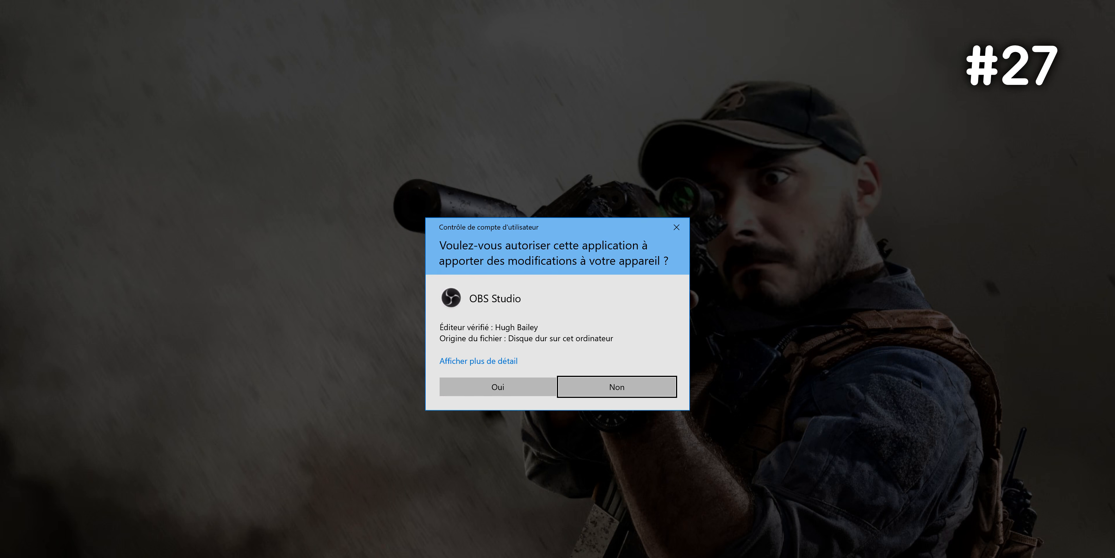
pyautogui.click(498, 386)
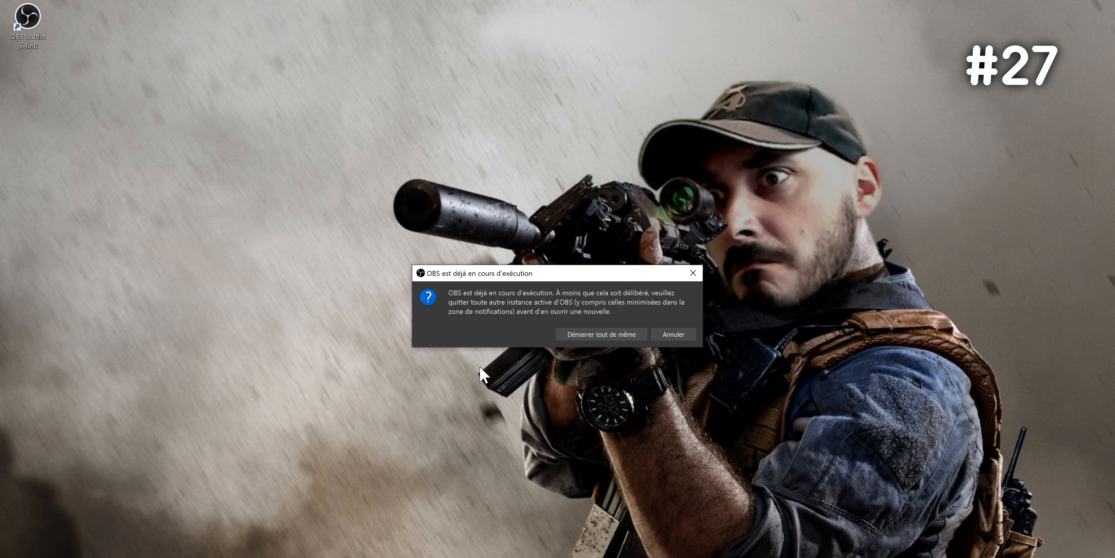
pyautogui.click(675, 334)
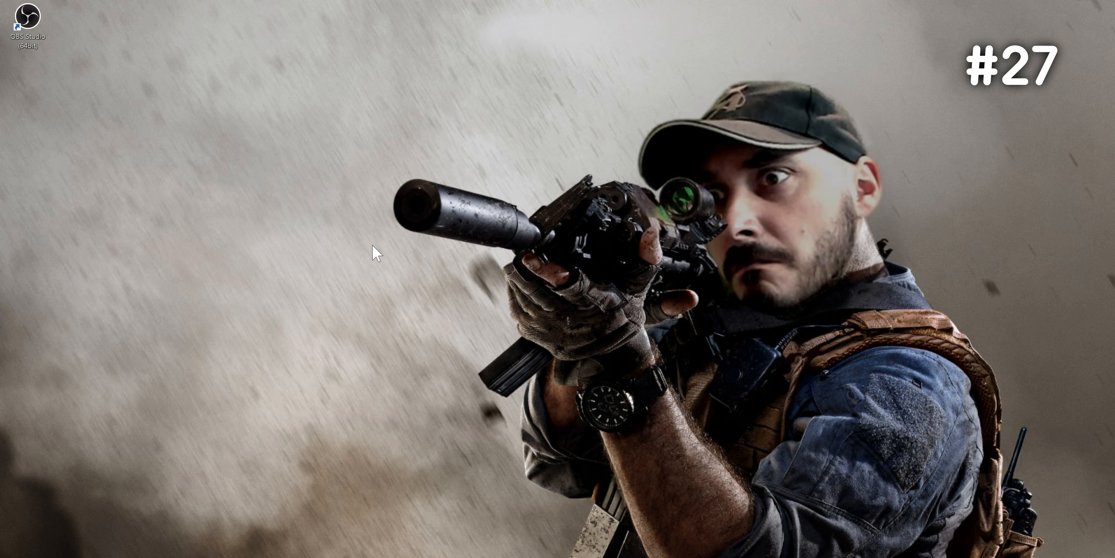
# Set the OBS Studio shortcut's compatibility properties to always run the program as administrator, and launch it from the desktop
pyautogui.rightClick(35, 30)
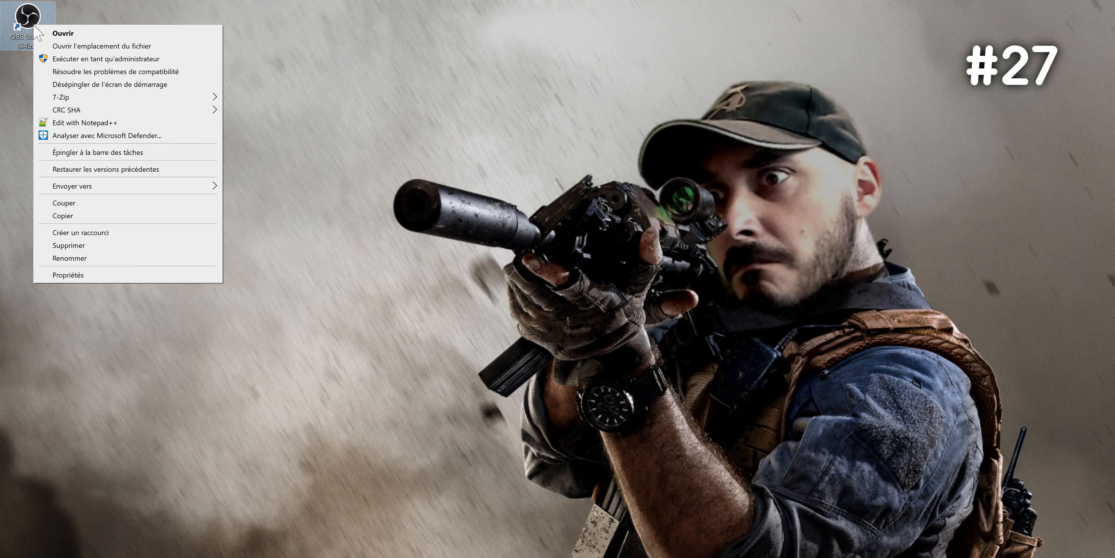
pyautogui.click(120, 274)
pyautogui.click(127, 52)
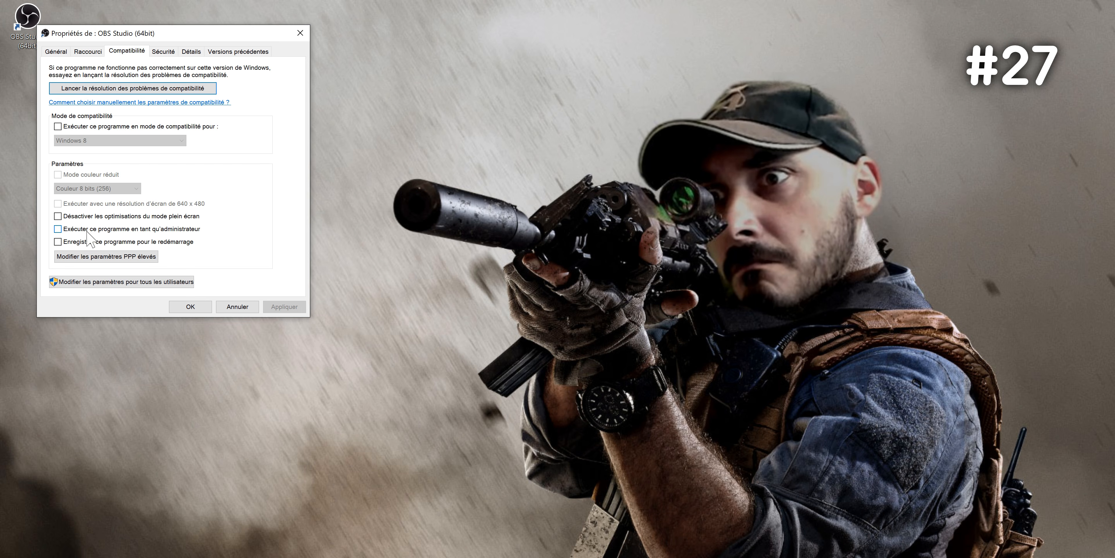
pyautogui.click(198, 308)
pyautogui.doubleClick(35, 37)
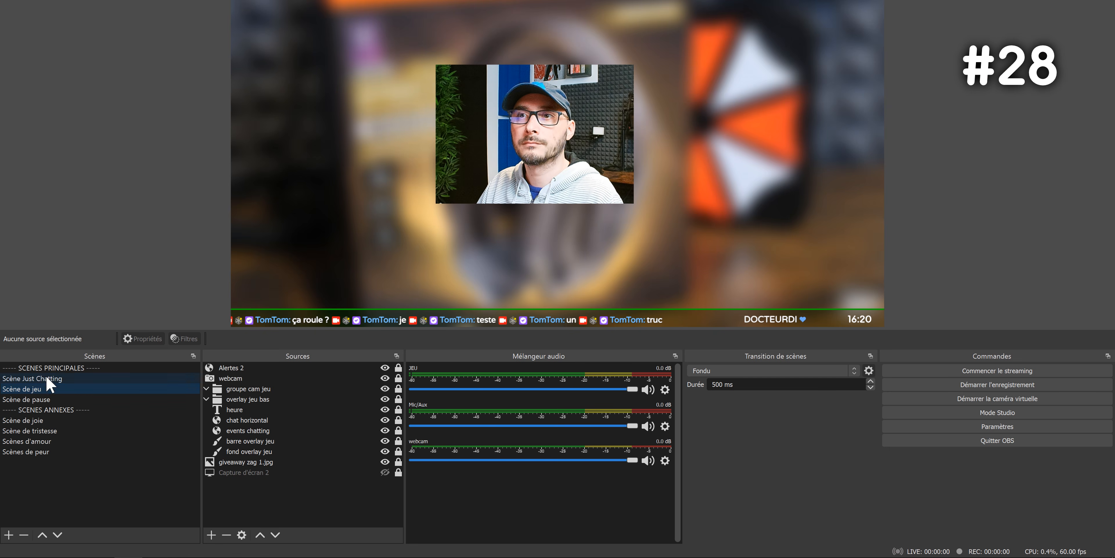
# Switch the scene list to grid mode (Mode grille) and select Scènes d'amour, Scène Just Chatting and Scène de jeu in turn
pyautogui.rightClick(87, 431)
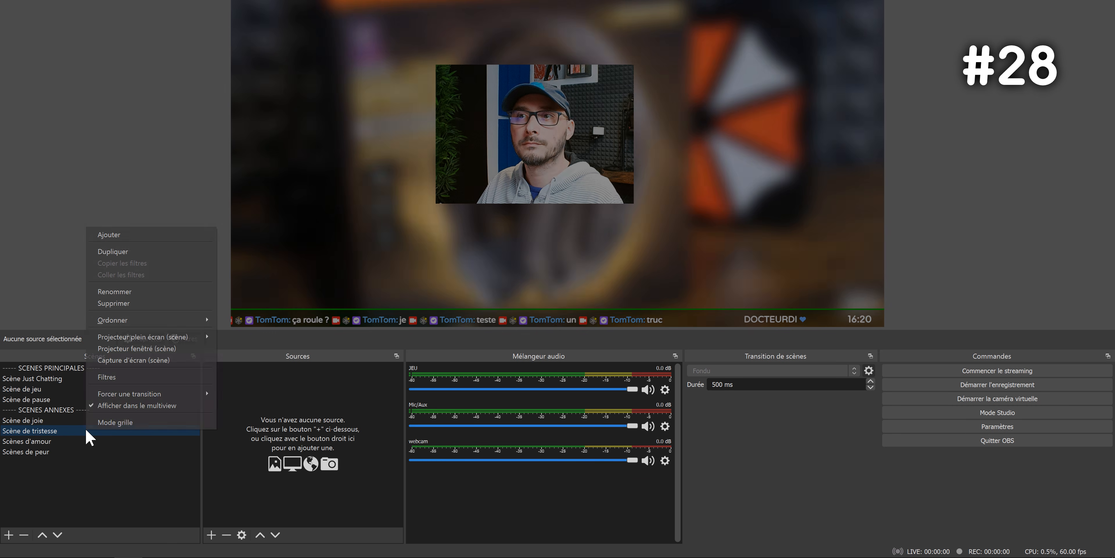
pyautogui.click(114, 423)
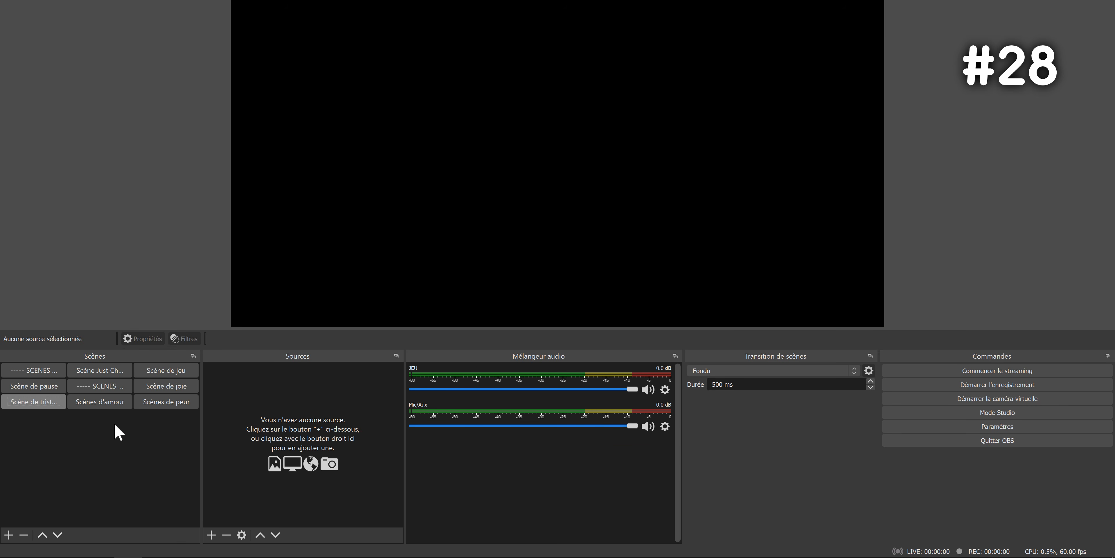
pyautogui.click(114, 402)
pyautogui.click(118, 371)
pyautogui.click(165, 370)
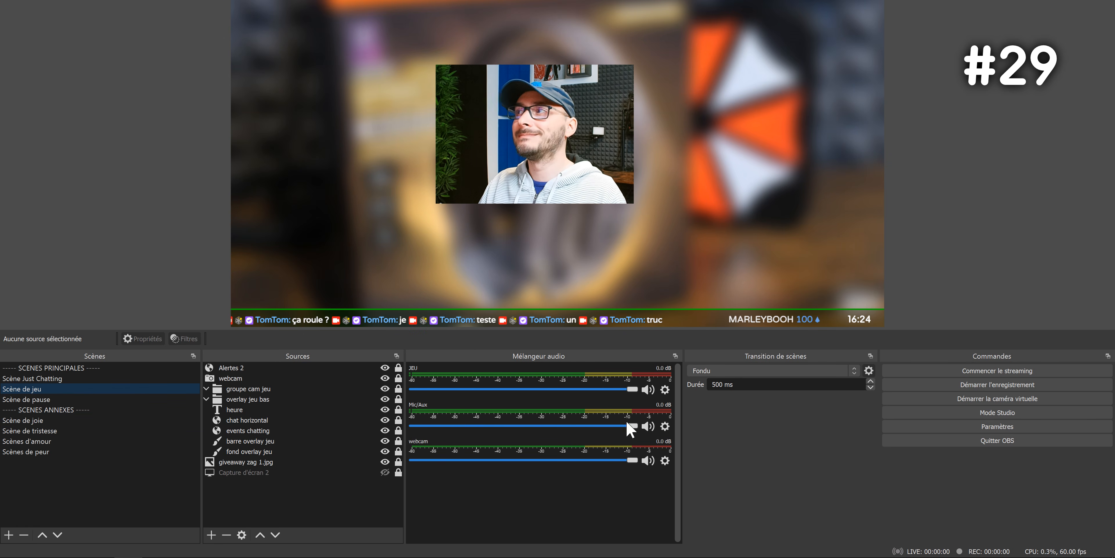
# Enable Studio Mode, load Scène Just Chatting in the preview and transition it to the program output
pyautogui.click(967, 412)
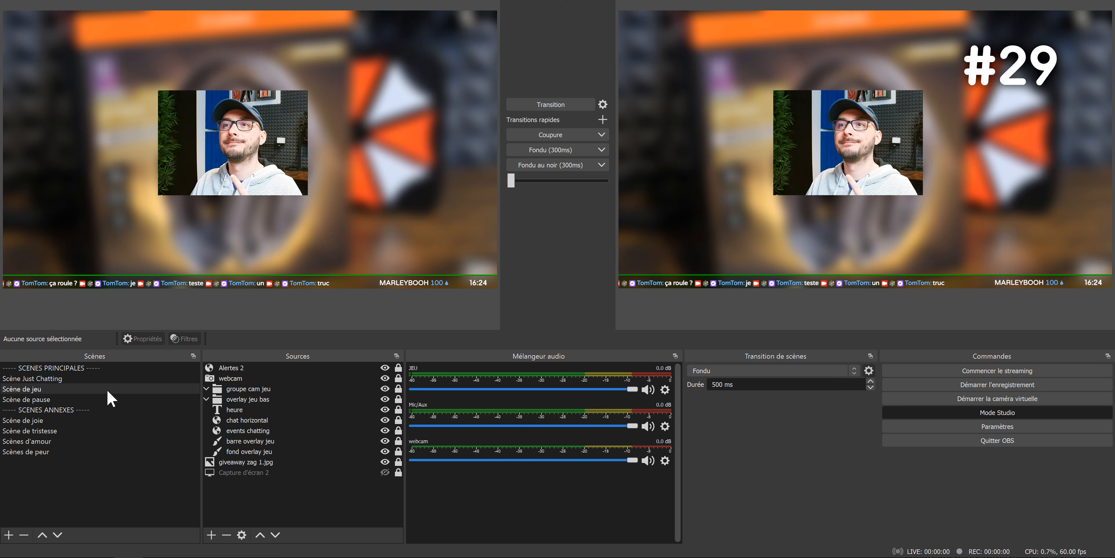
pyautogui.click(54, 377)
pyautogui.click(53, 398)
pyautogui.click(61, 379)
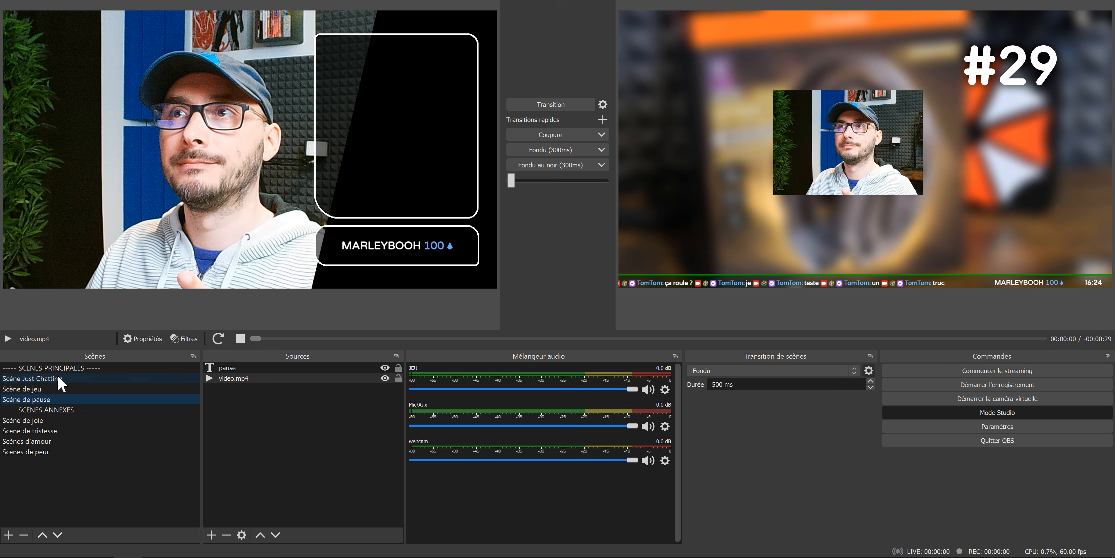
pyautogui.click(385, 368)
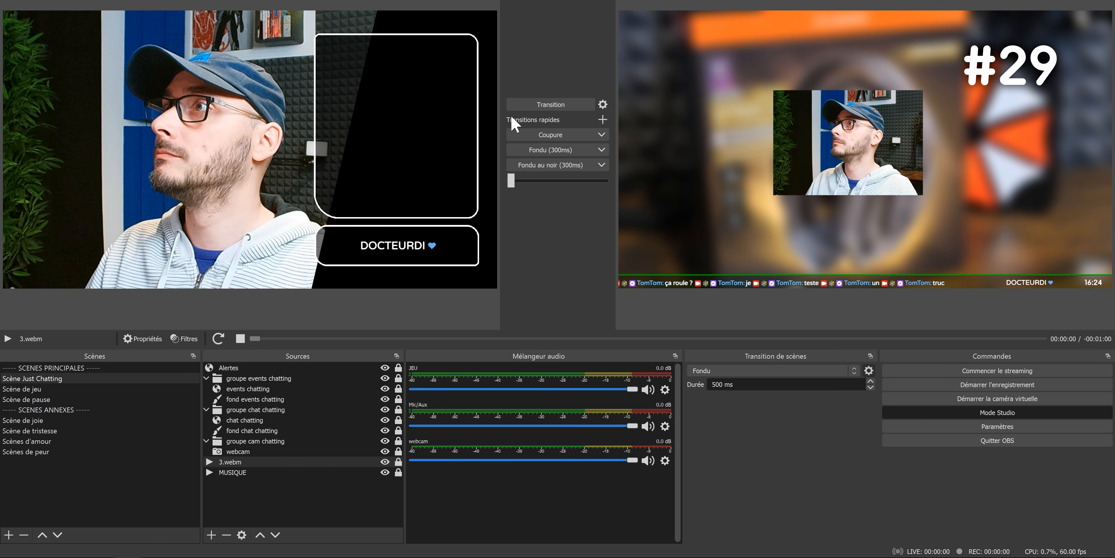
pyautogui.click(551, 104)
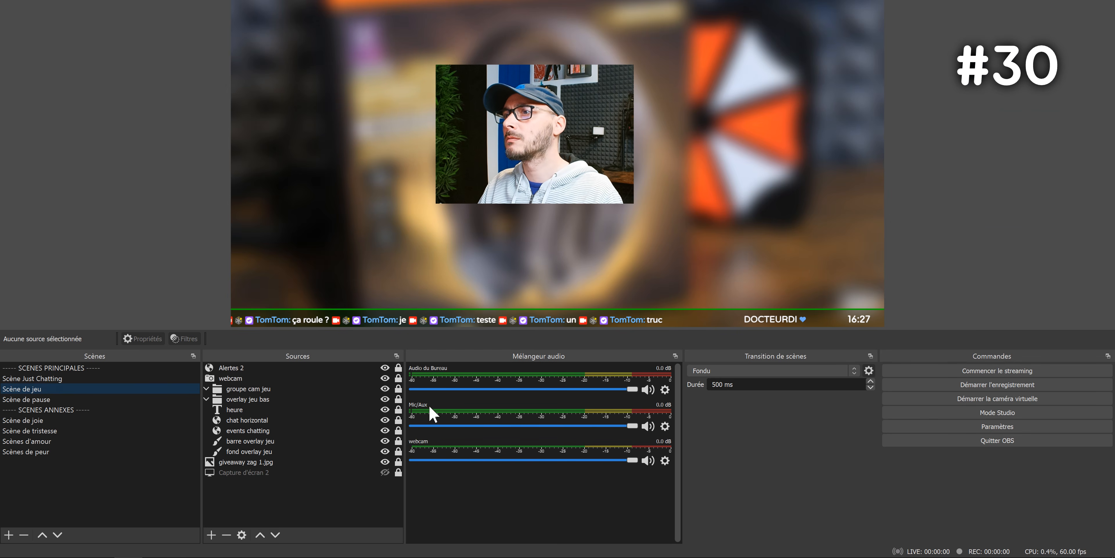
# Set the Mic/Aux audio monitoring to Monitoring uniquement (couper la sortie) in the advanced audio properties
pyautogui.click(666, 423)
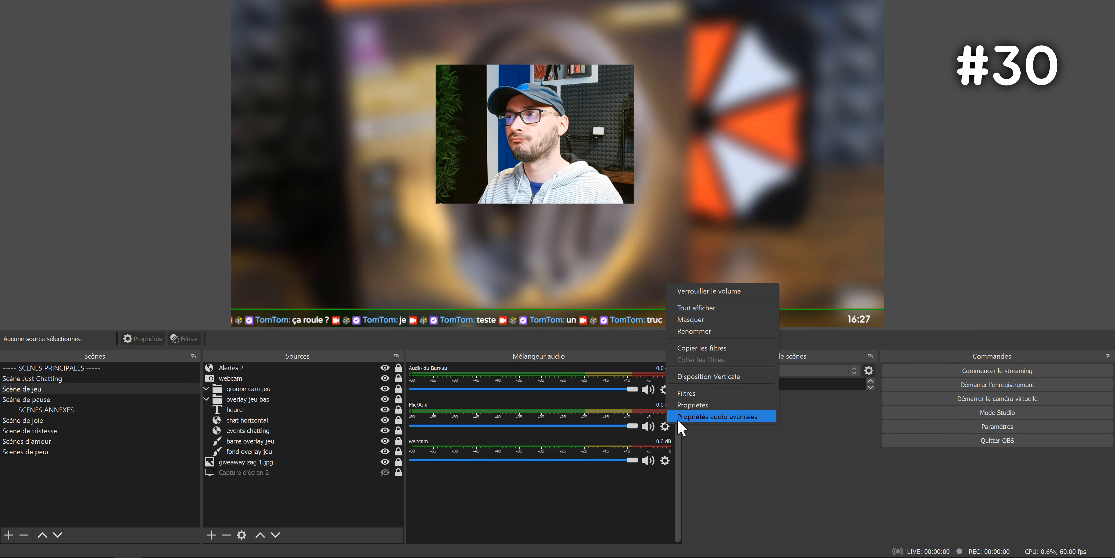
pyautogui.click(680, 415)
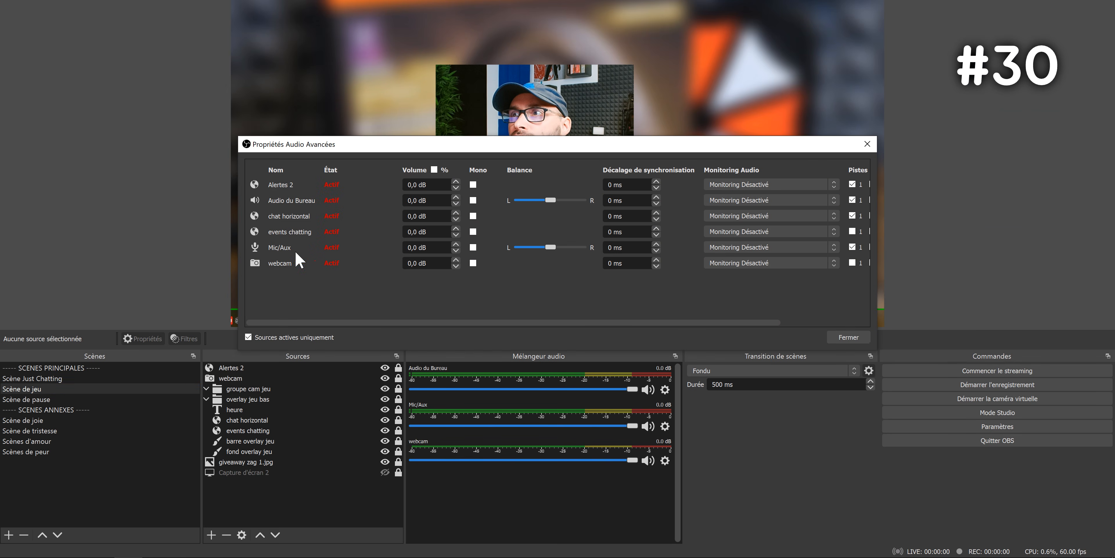
pyautogui.click(739, 248)
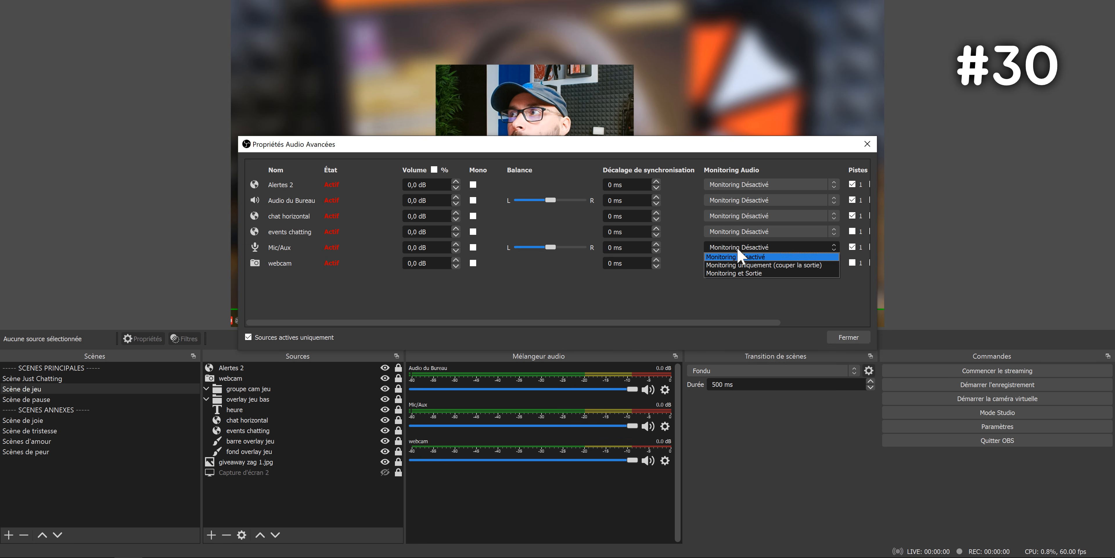
pyautogui.click(808, 266)
pyautogui.click(777, 245)
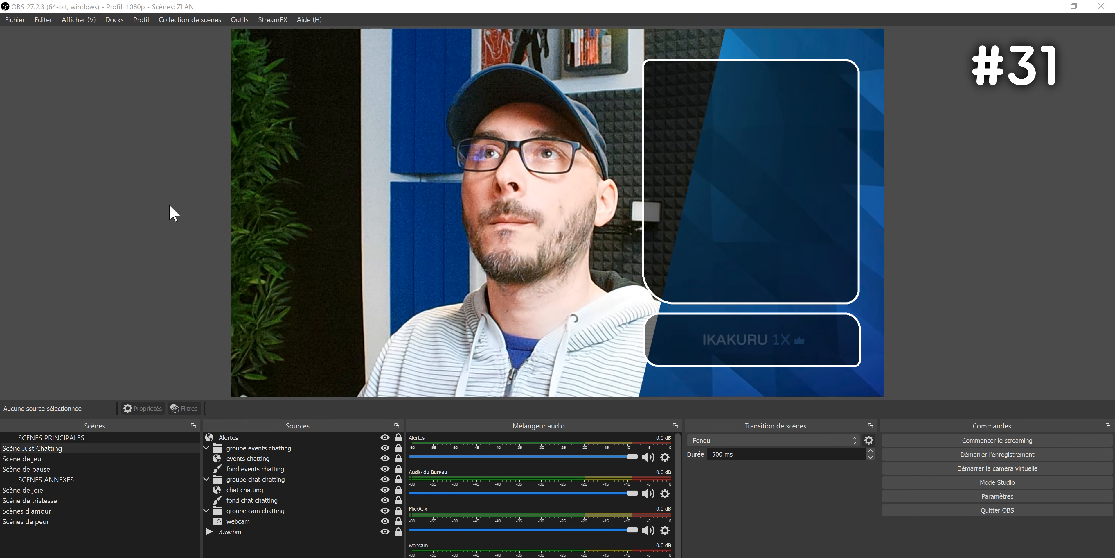
# Open the windowed Multiview and place it side by side with the main OBS window
pyautogui.click(71, 23)
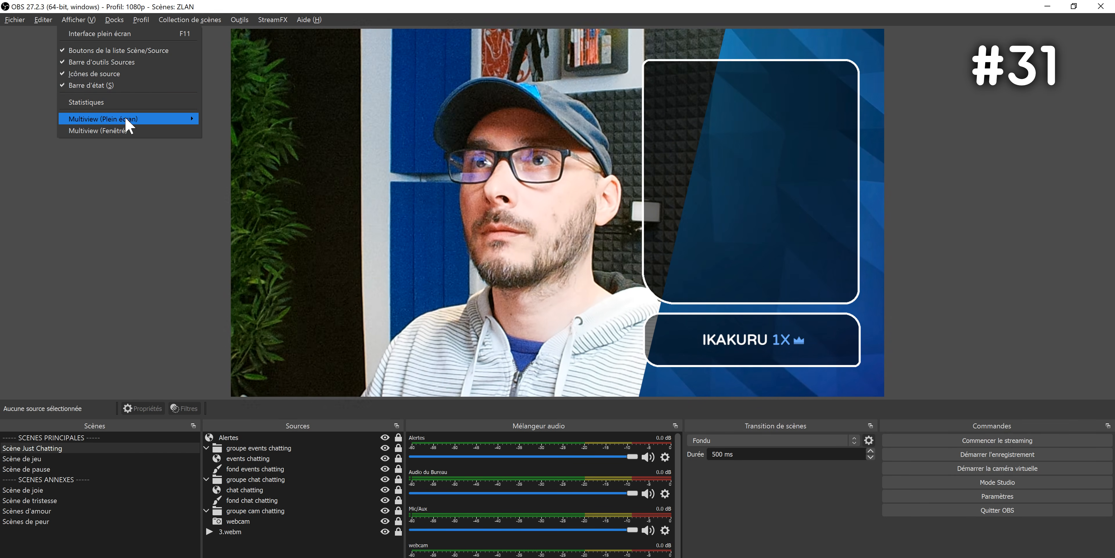
pyautogui.click(135, 129)
pyautogui.moveTo(535, 222); pyautogui.dragTo(0, 239)
pyautogui.click(849, 165)
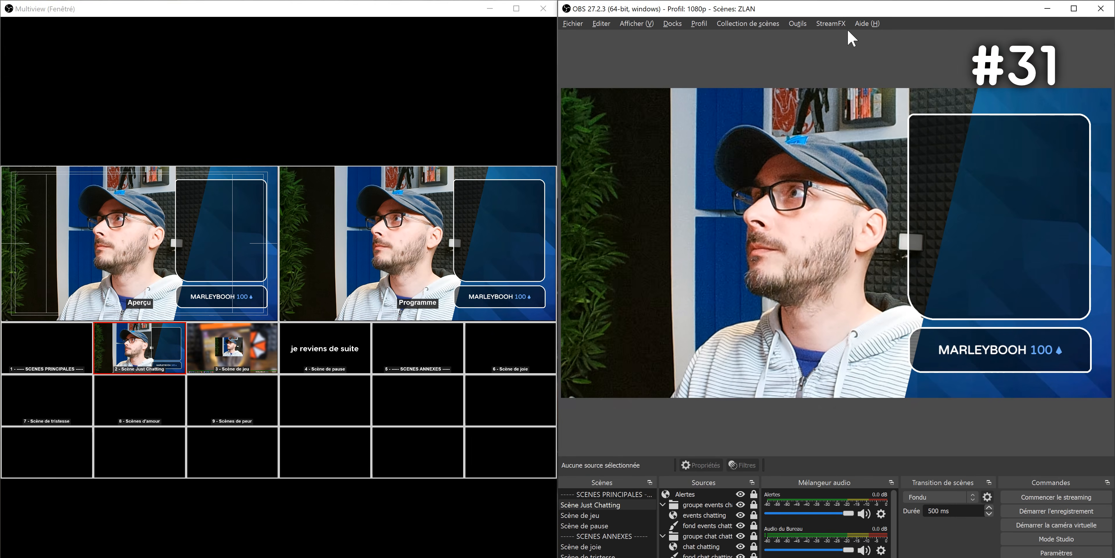
# Switch through Scène de jeu, Scène de pause, Scène de jeu and Scène Just Chatting from the Multiview
pyautogui.click(223, 357)
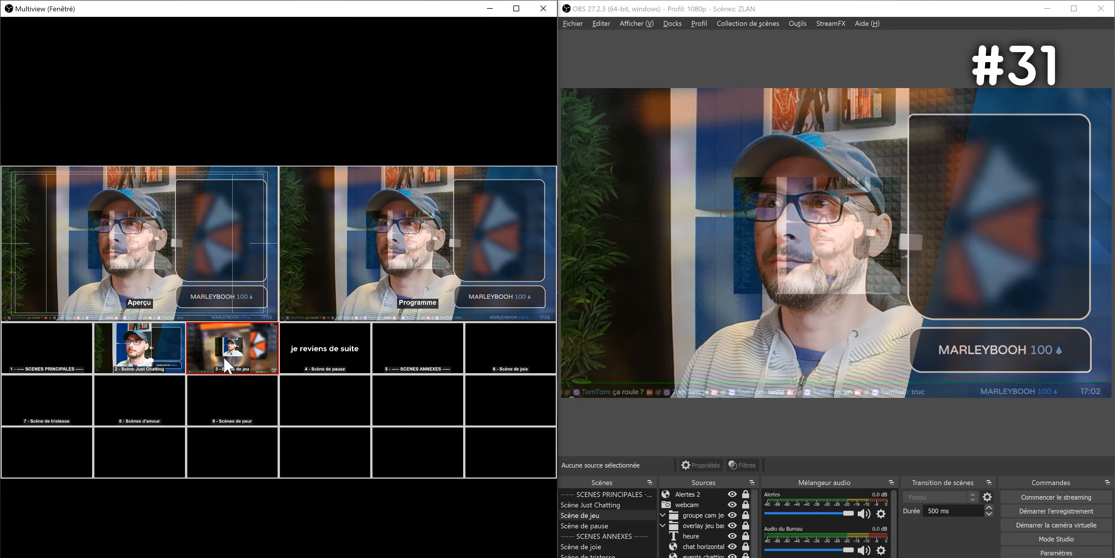
pyautogui.click(319, 356)
pyautogui.click(236, 351)
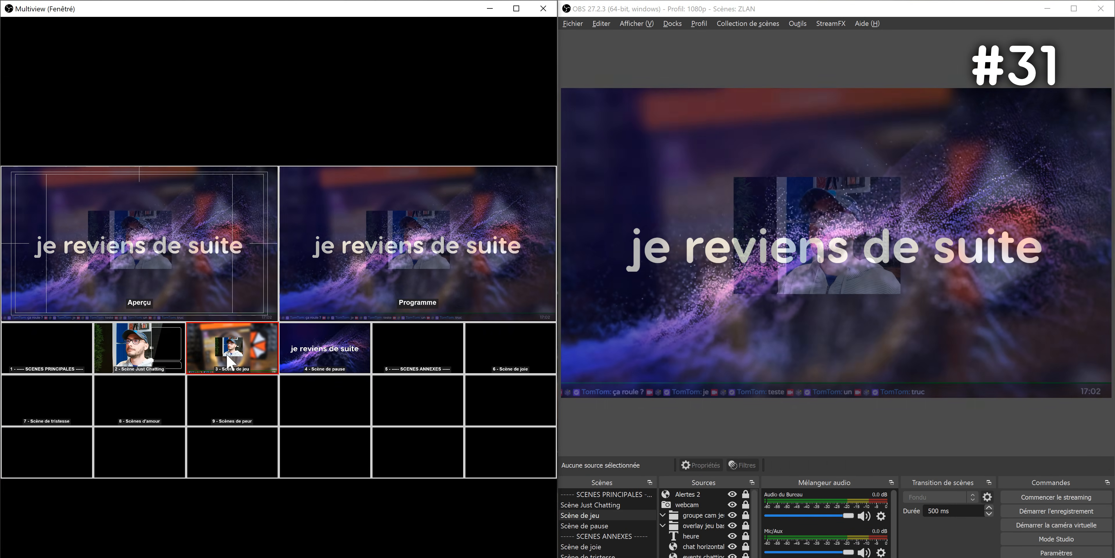
pyautogui.click(154, 352)
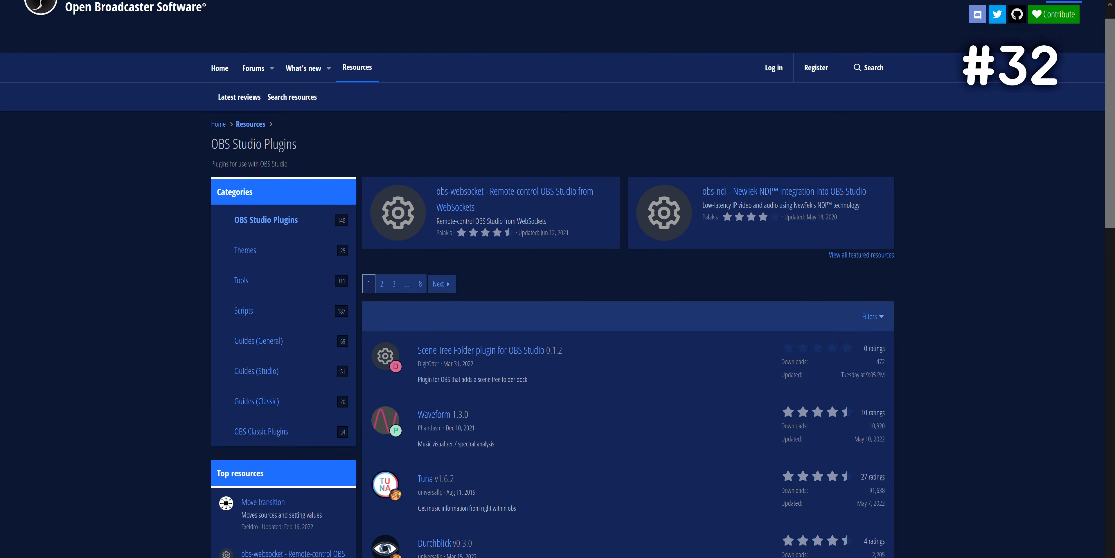
# Browse the list of OBS Studio plugins on the Open Broadcaster Software resources site
pyautogui.scroll(-3, 558, 278)
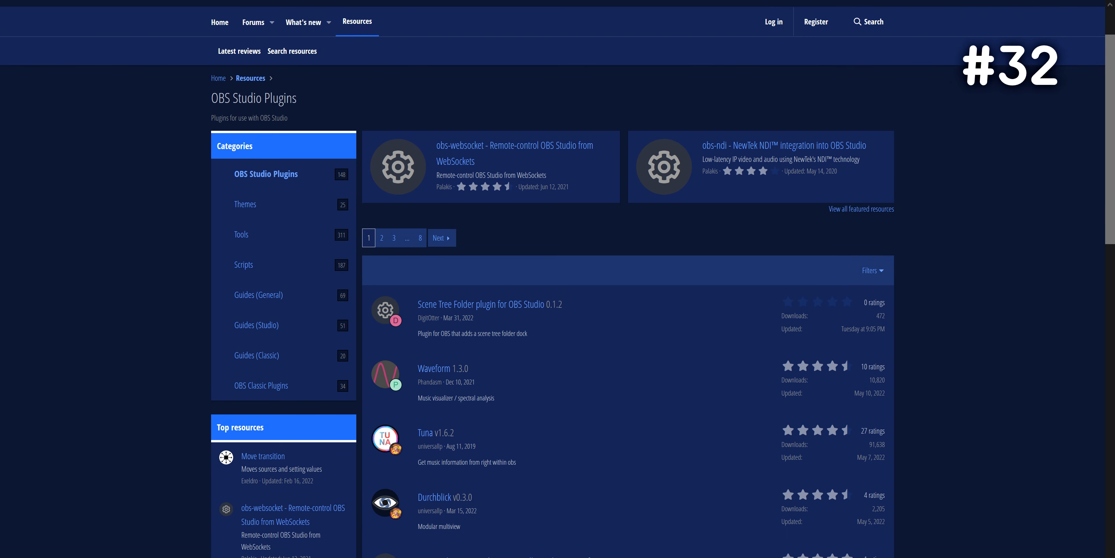
pyautogui.scroll(-4, 557, 279)
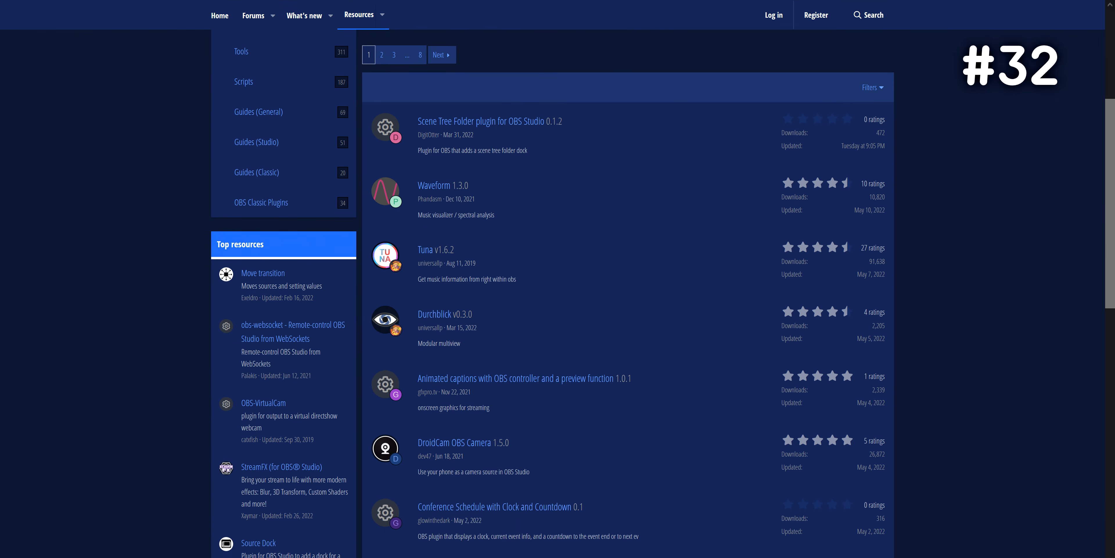
pyautogui.scroll(-4, 558, 279)
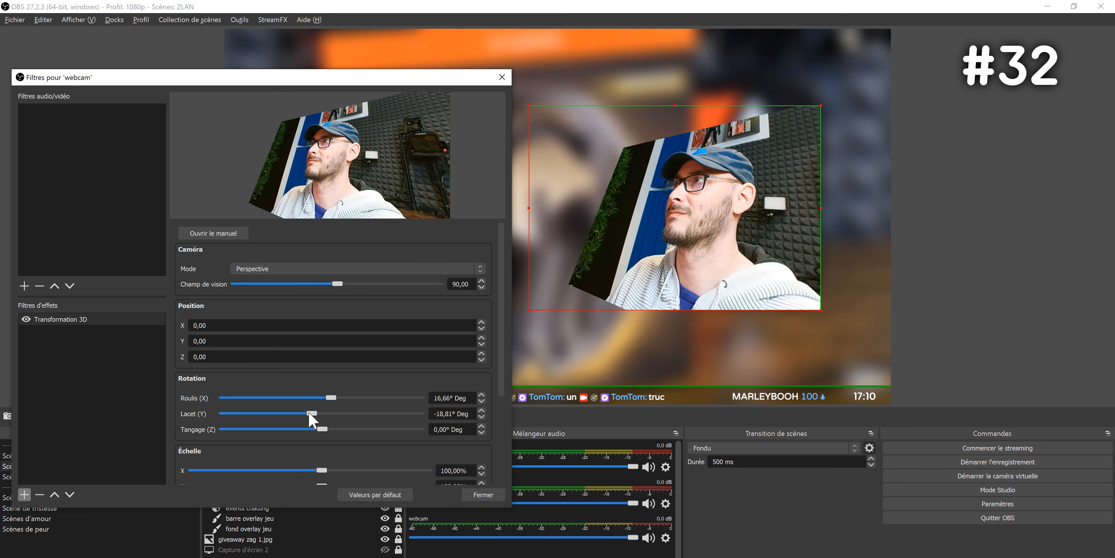
# In OBS Studio, adjust the yaw rotation (Lacet Y) of the webcam's Transformation 3D filter
pyautogui.moveTo(312, 414); pyautogui.dragTo(322, 428)
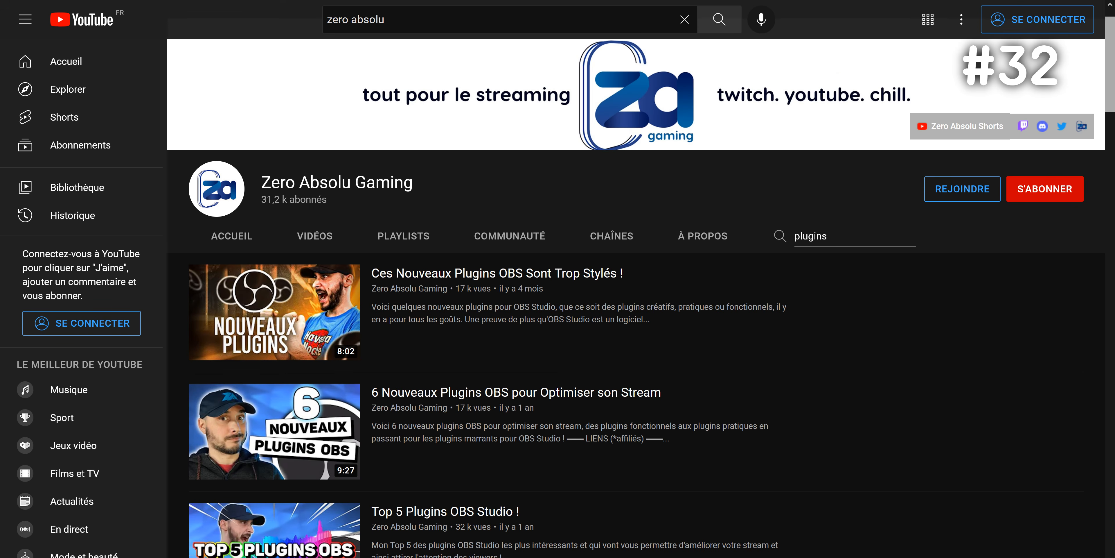
# Look through the Zero Absolu Gaming channel's video results for "plugins" on YouTube
pyautogui.scroll(-2, 636, 303)
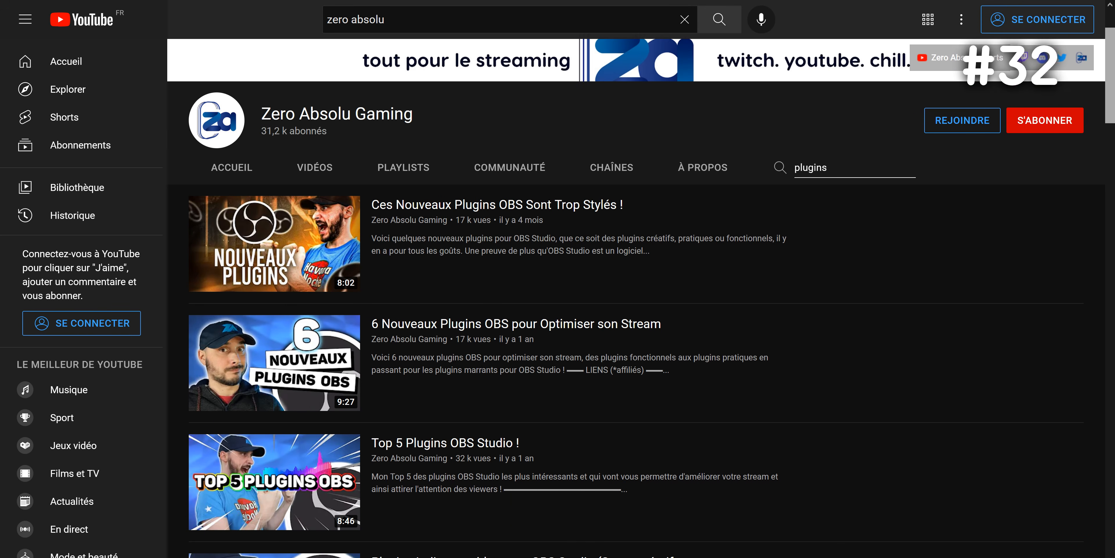
pyautogui.scroll(-2, 637, 303)
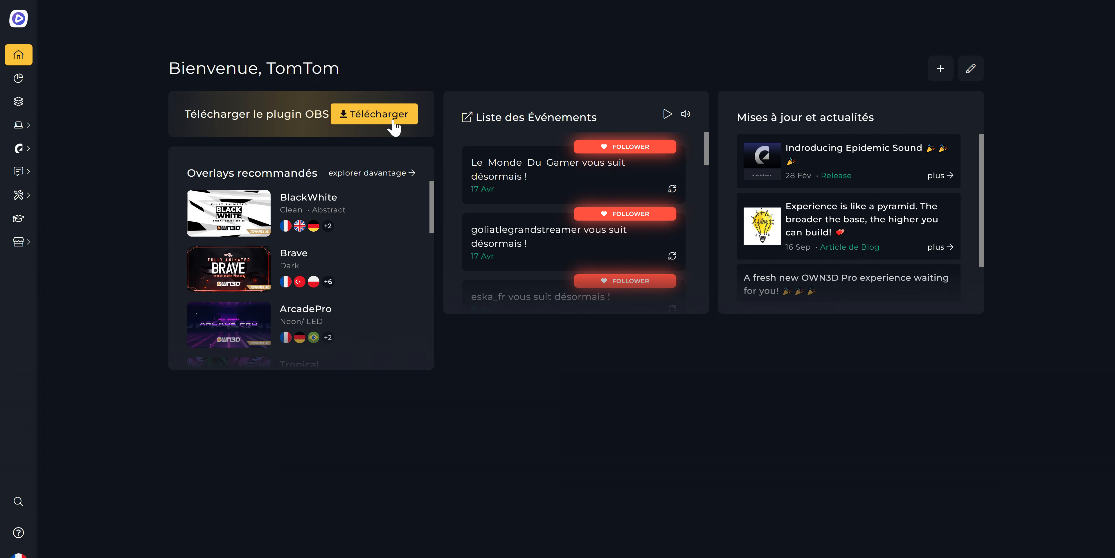
# Download the OBS plugin from the OWN3D Pro dashboard
pyautogui.click(379, 114)
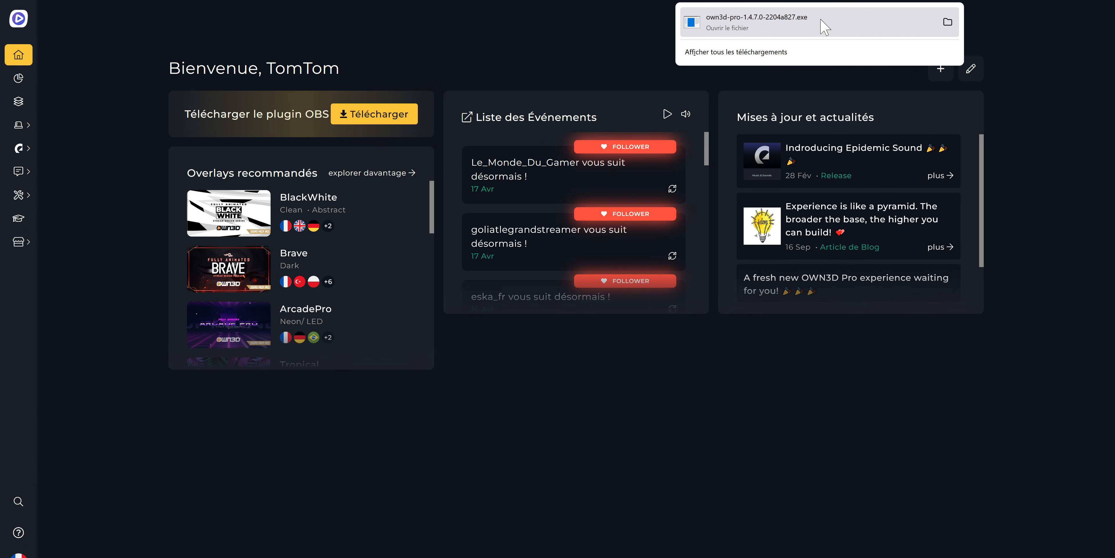
# Look through the OWN3D Pro dashboard sections, including Epidemic Sound music, the countdown tool and the donations page
pyautogui.click(18, 100)
pyautogui.click(18, 124)
pyautogui.click(106, 92)
pyautogui.click(19, 148)
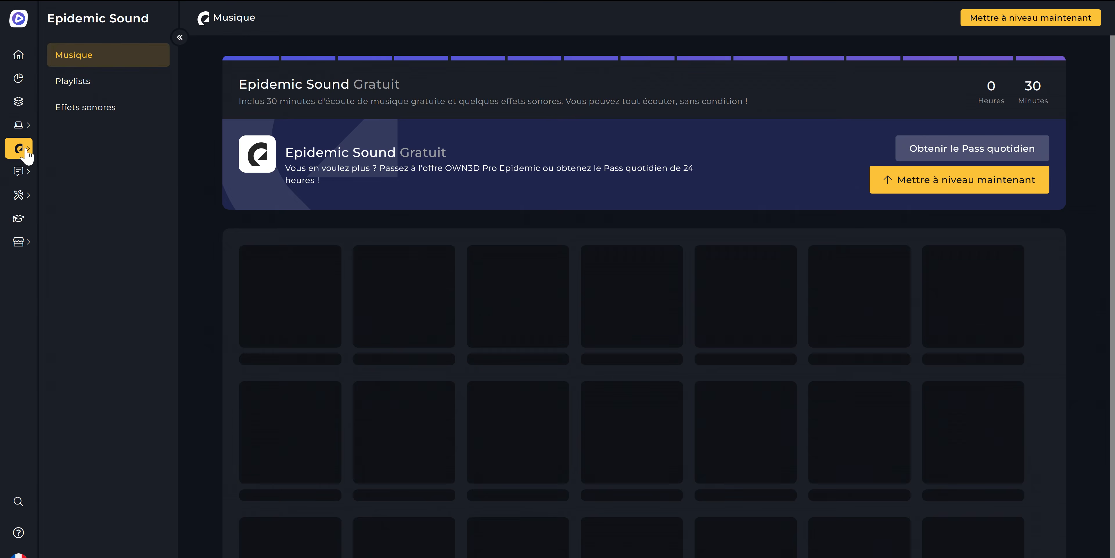
pyautogui.click(20, 173)
pyautogui.click(19, 196)
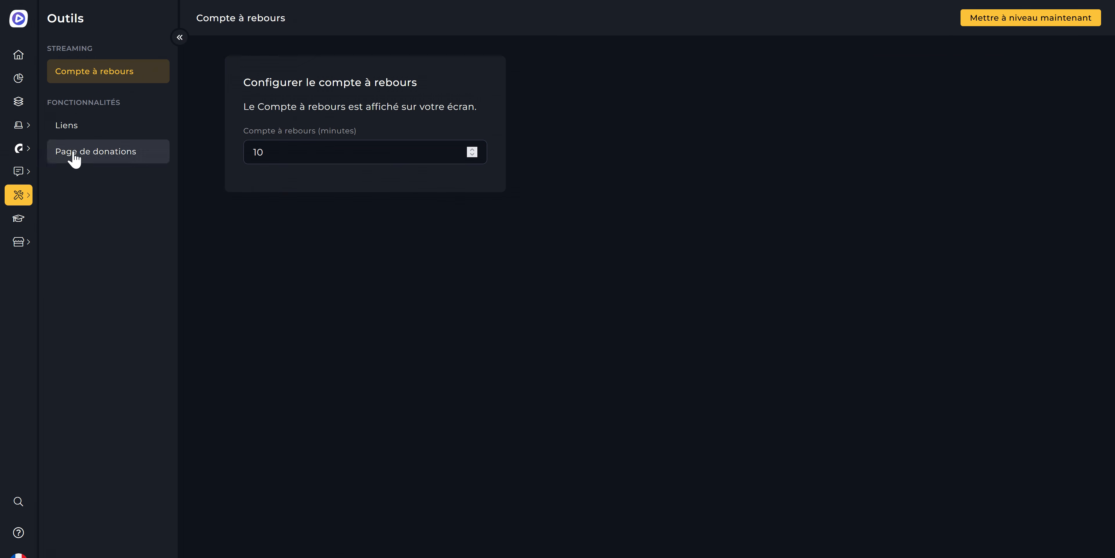
pyautogui.click(74, 152)
# Switch the OWN3D Pro offer to include Epidemic Sound and select the 1-month and 3-month plans in turn
pyautogui.click(433, 337)
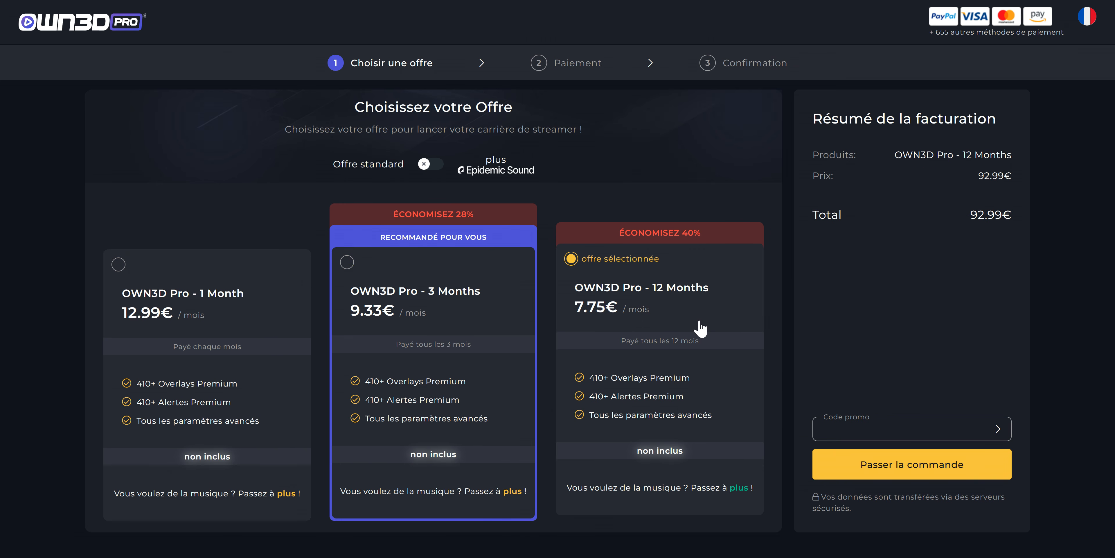
pyautogui.click(434, 167)
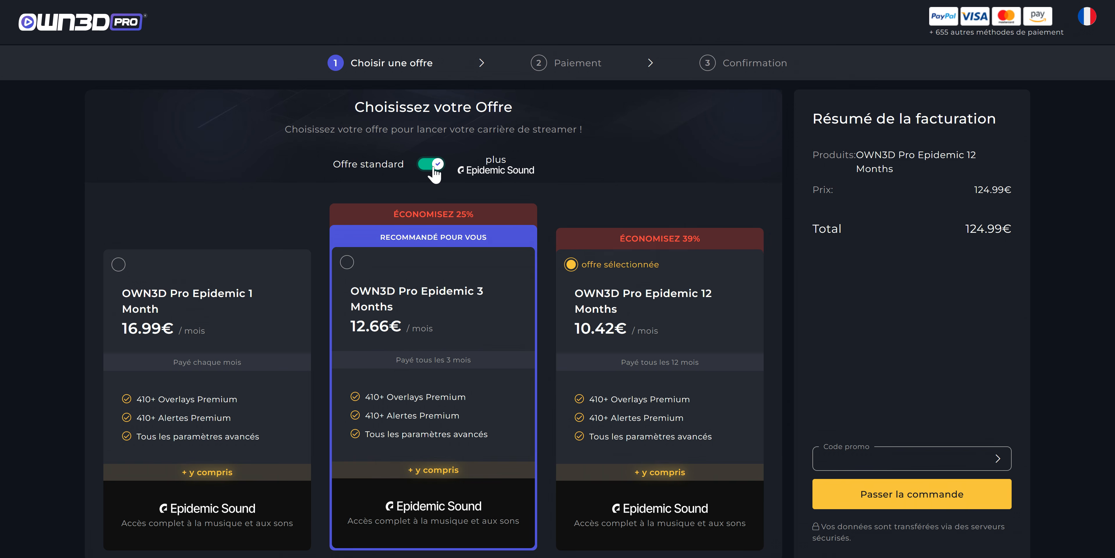
pyautogui.click(237, 338)
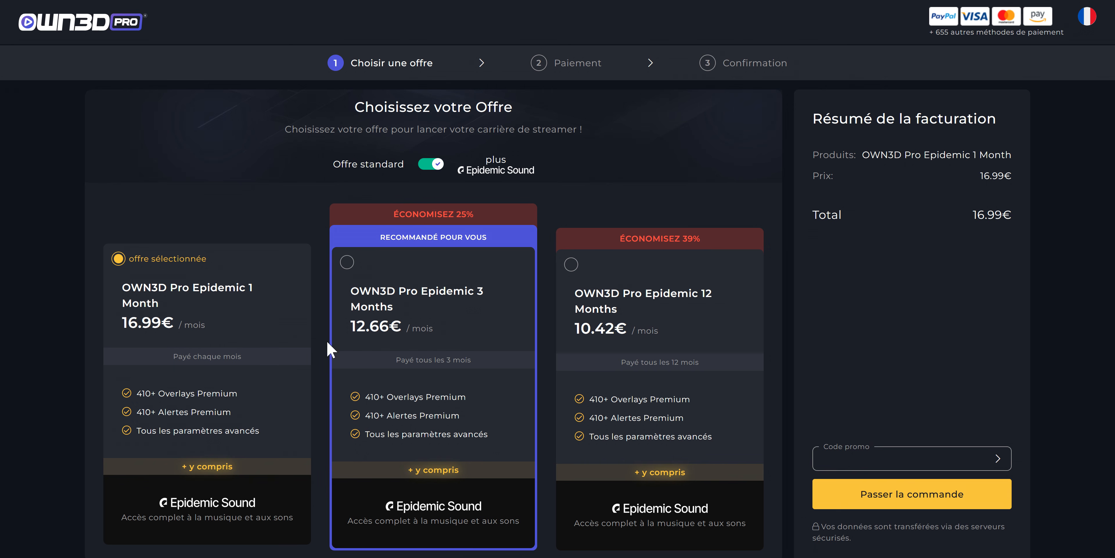
pyautogui.click(465, 350)
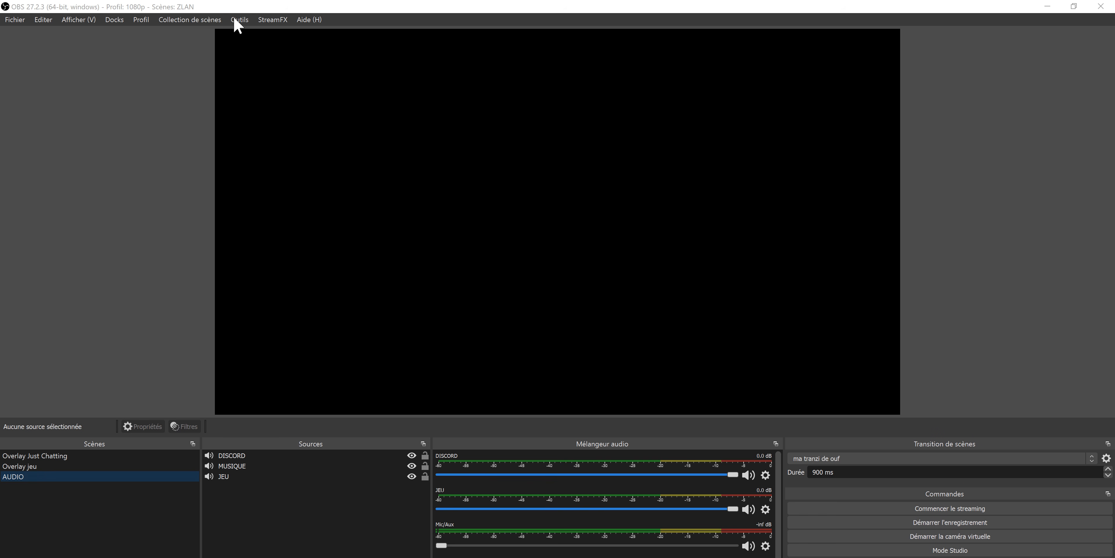
# In OBS Studio, open the OWN3D Pro overlay library and preview free overlays such as Chroma and Avoid
pyautogui.click(238, 20)
pyautogui.click(269, 155)
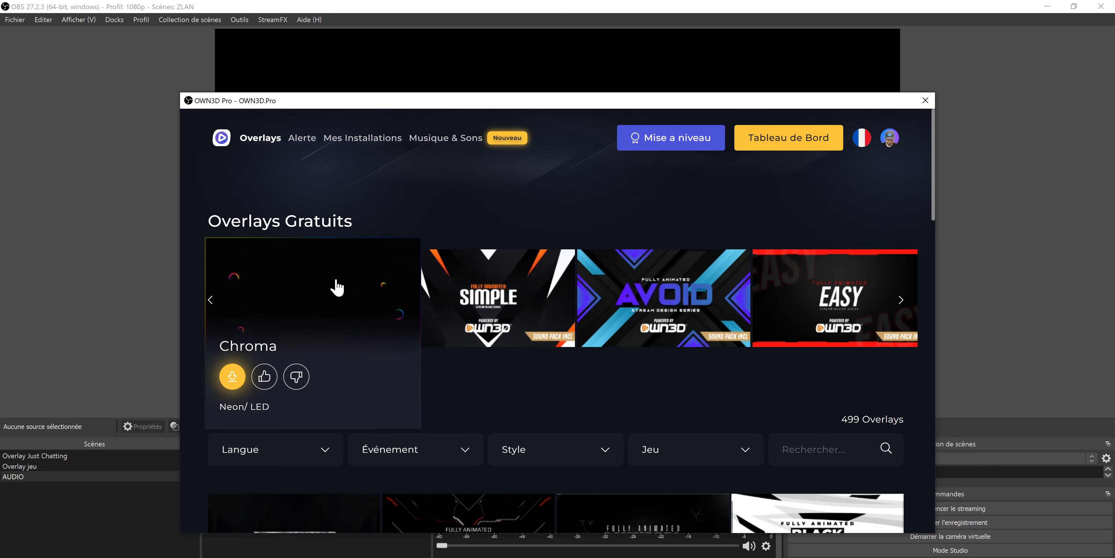
pyautogui.moveTo(674, 299)
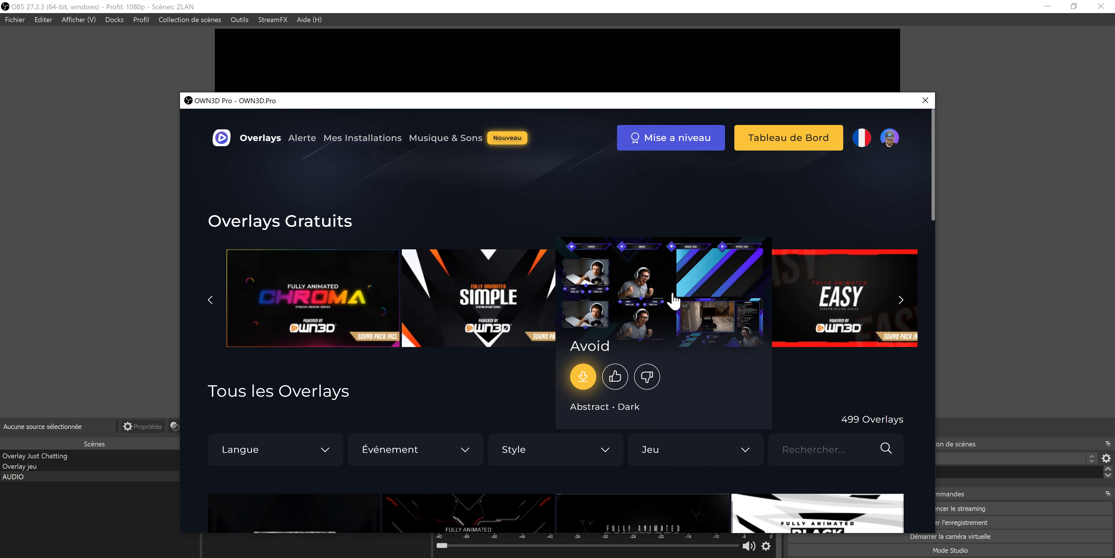
pyautogui.moveTo(831, 305)
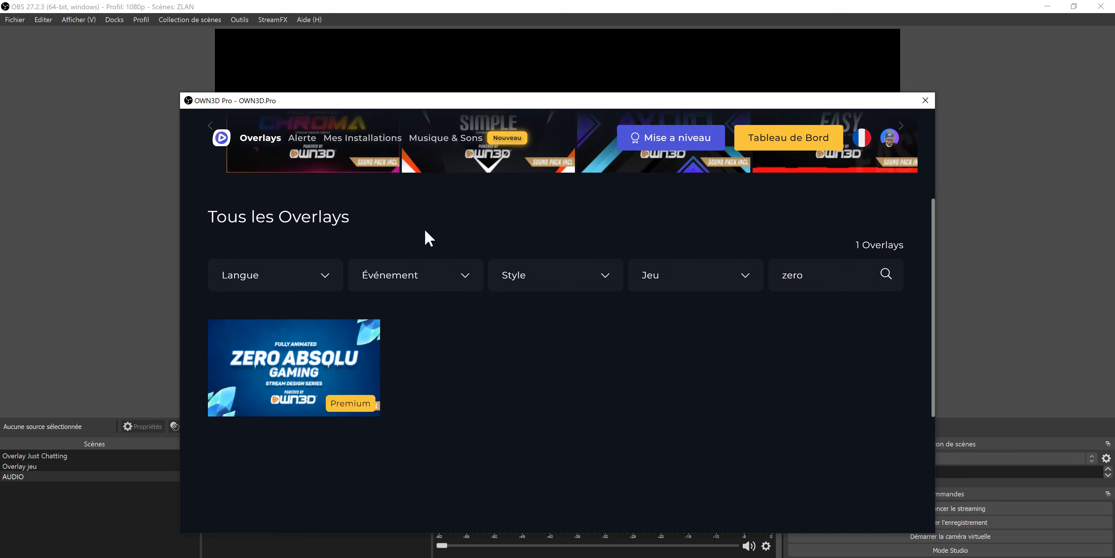
# Search the overlays for "zero" and examine the details of the Zero Absolu Gaming overlay
pyautogui.moveTo(311, 354)
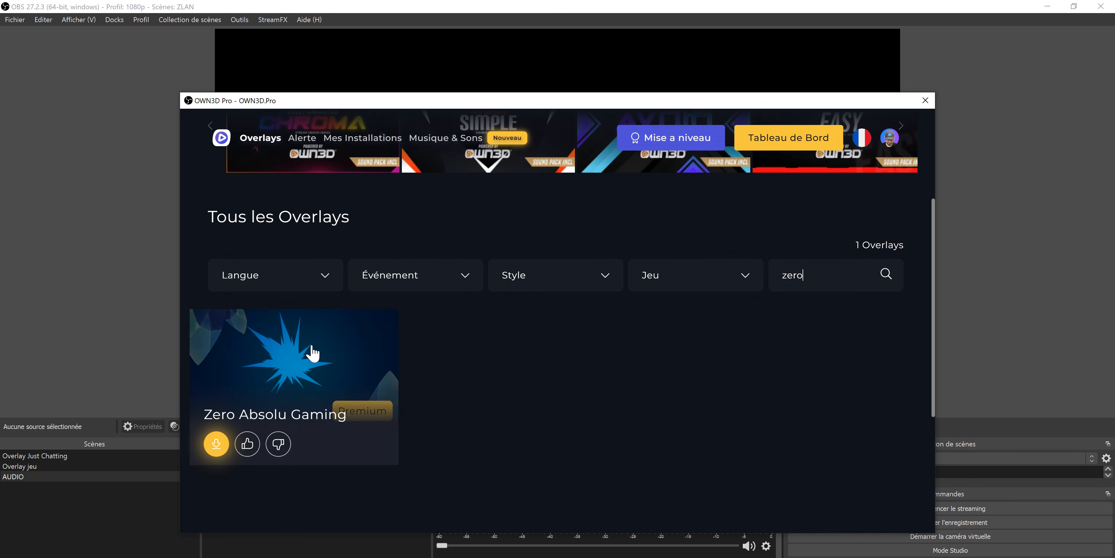
pyautogui.click(298, 351)
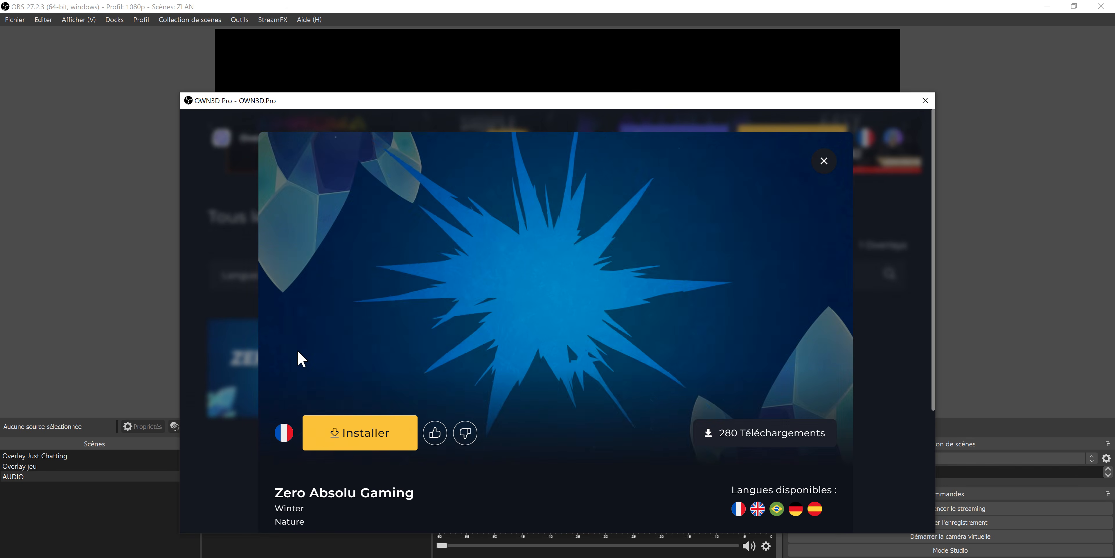
pyautogui.click(287, 438)
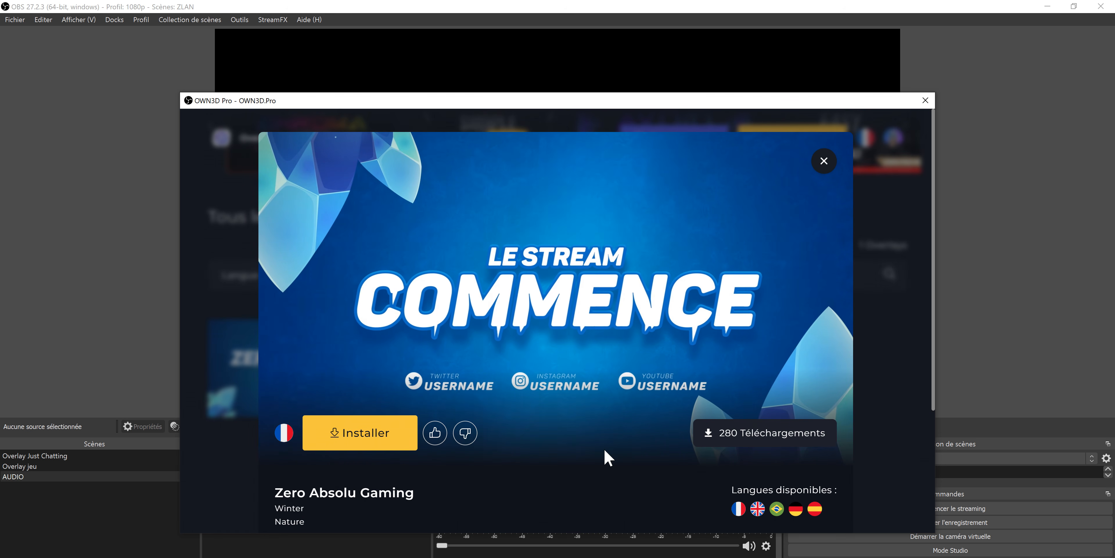
pyautogui.scroll(-4, 602, 429)
pyautogui.scroll(3, 582, 430)
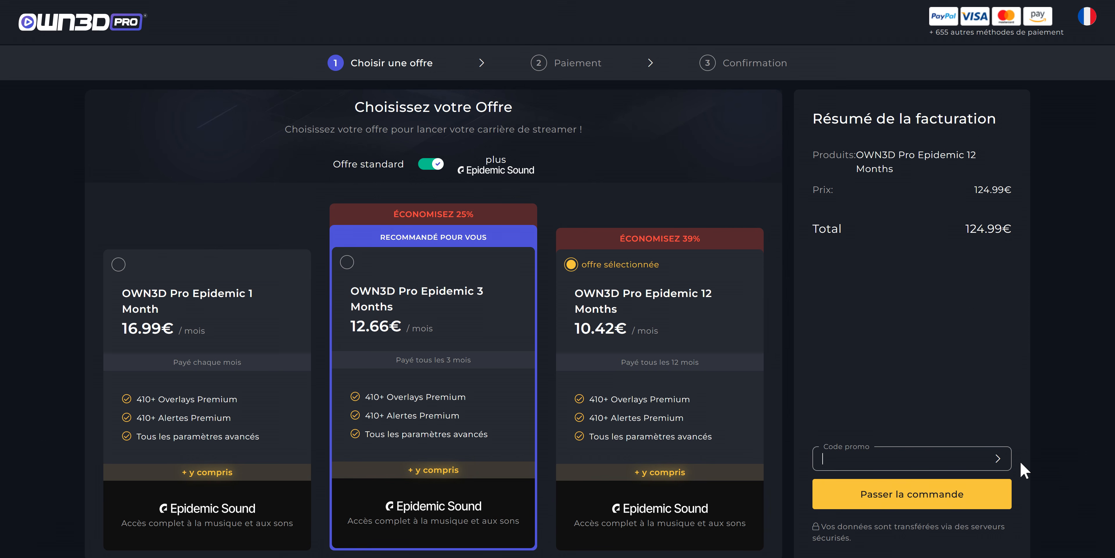
# Enter the promo code TOMTOM for the OWN3D Pro Epidemic 12 Months plan on the OWN3D Pro order page
pyautogui.write('TOMTOM')
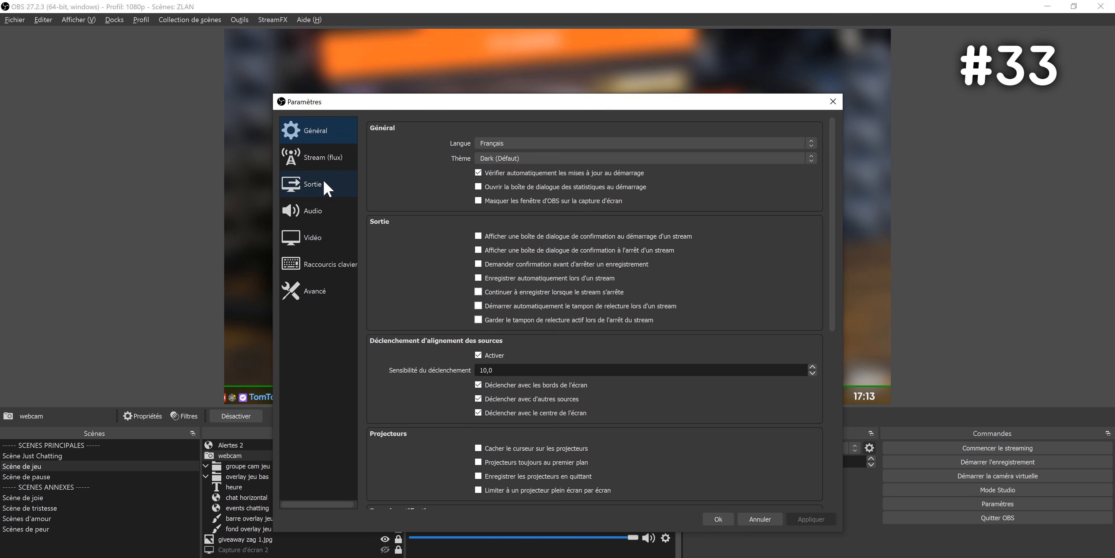
# In the OBS Studio video settings, set the scaled output resolution to 1920x1080
pyautogui.click(324, 237)
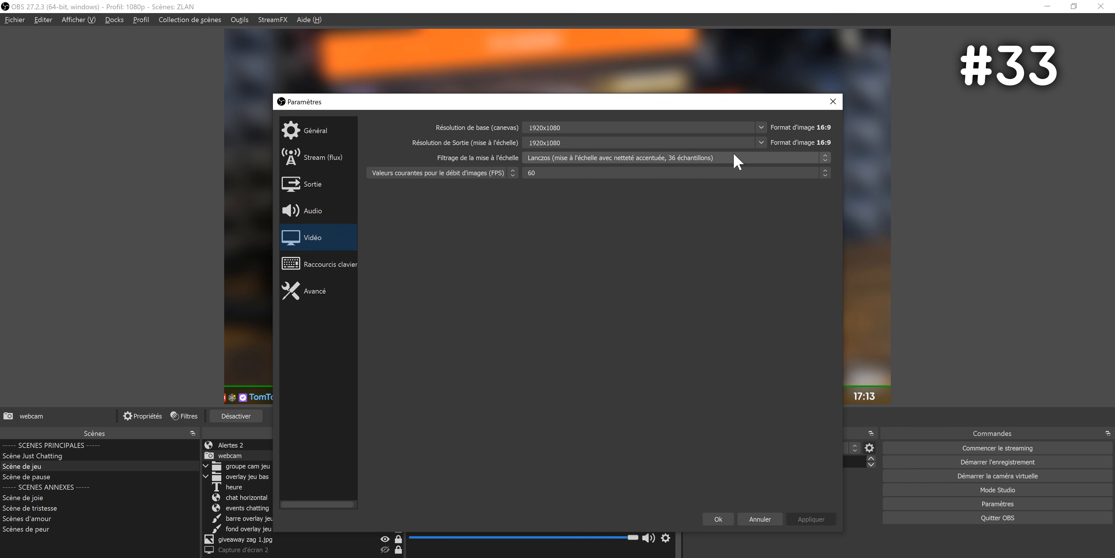
pyautogui.click(762, 143)
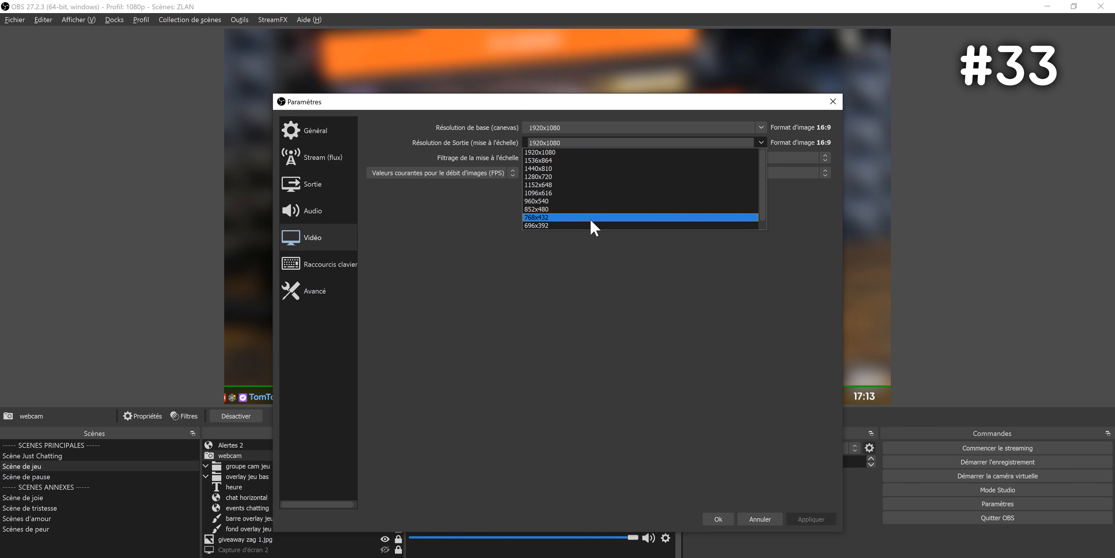
pyautogui.click(569, 152)
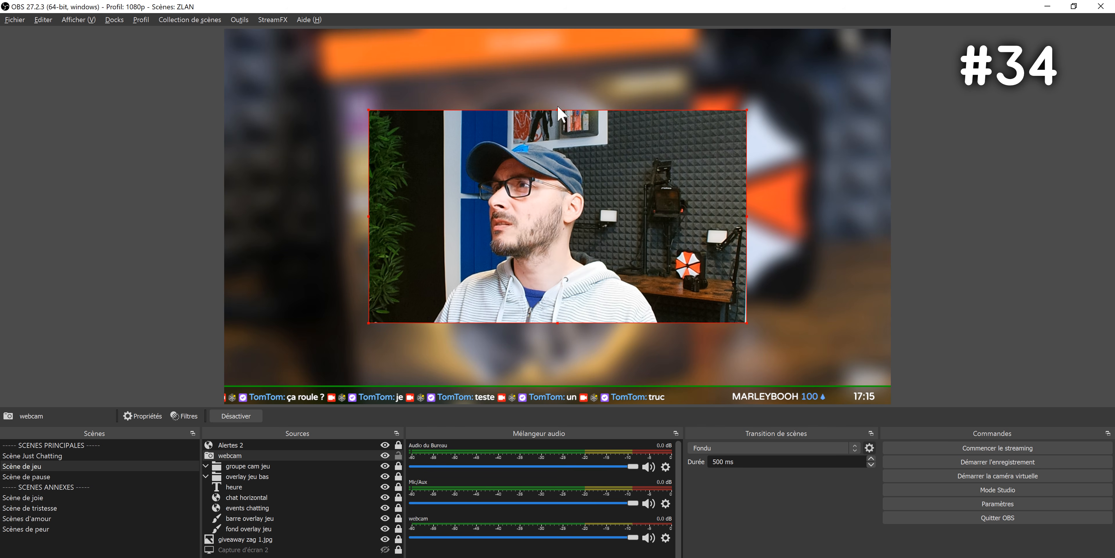
# Crop the top and right edges of the webcam source directly in the preview
pyautogui.moveTo(558, 109); pyautogui.dragTo(562, 131)
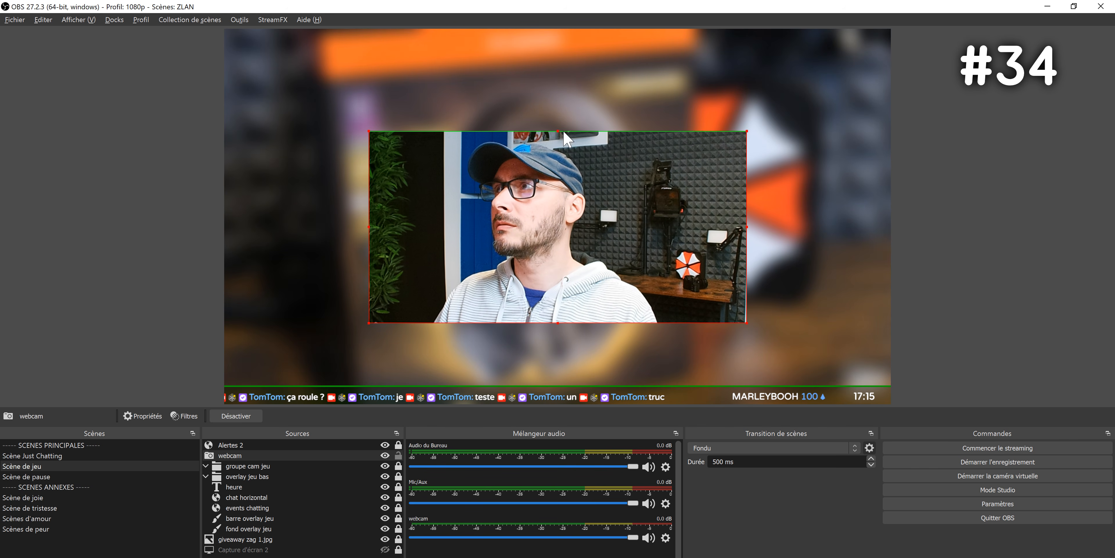
pyautogui.moveTo(747, 231); pyautogui.dragTo(648, 232)
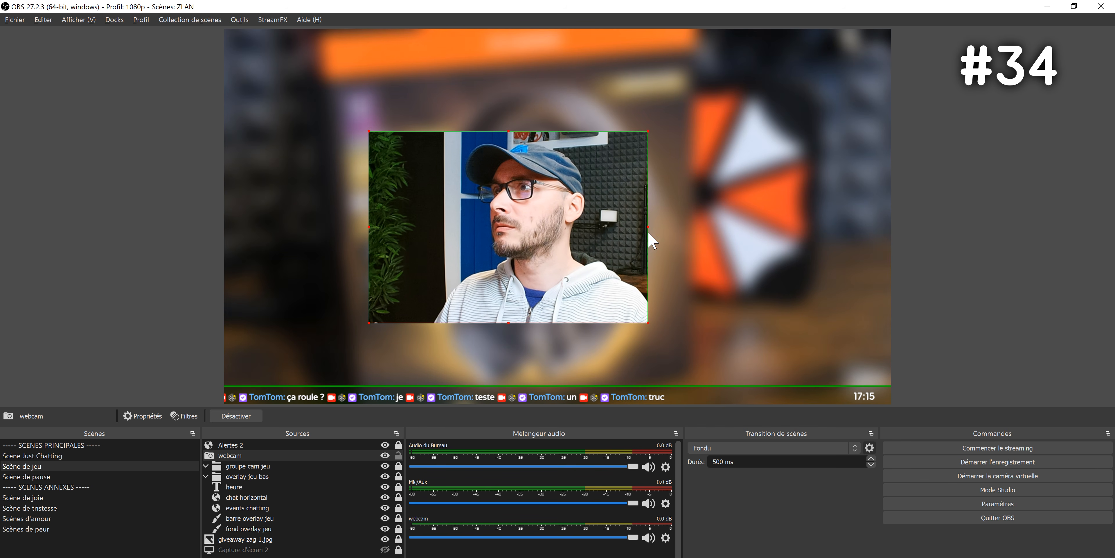
pyautogui.hotkey('ctrl', 'd')
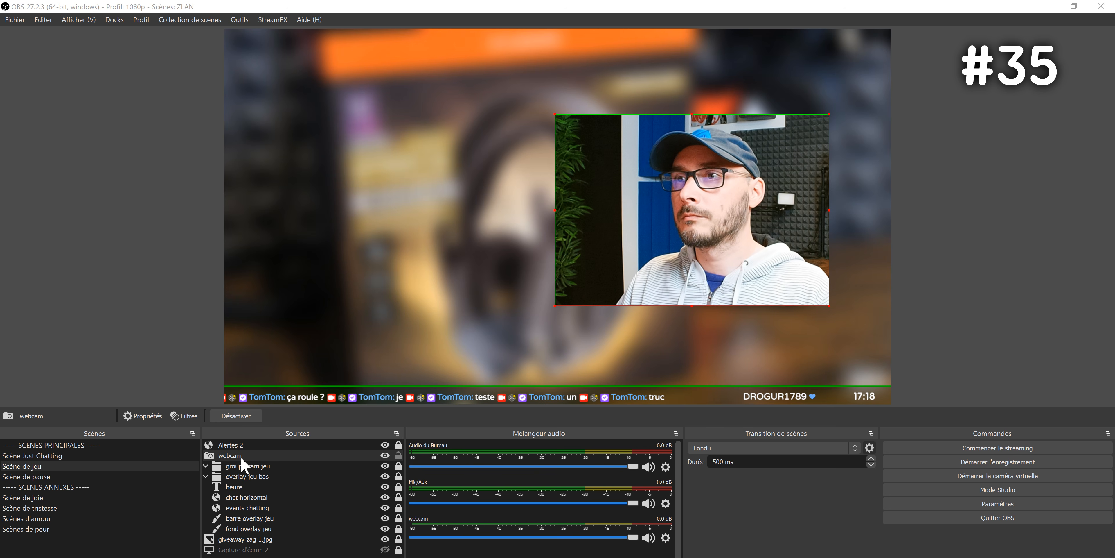
# Try rotating the webcam source 90° clockwise through its transform options and undo the rotation
pyautogui.rightClick(242, 456)
pyautogui.moveTo(312, 270)
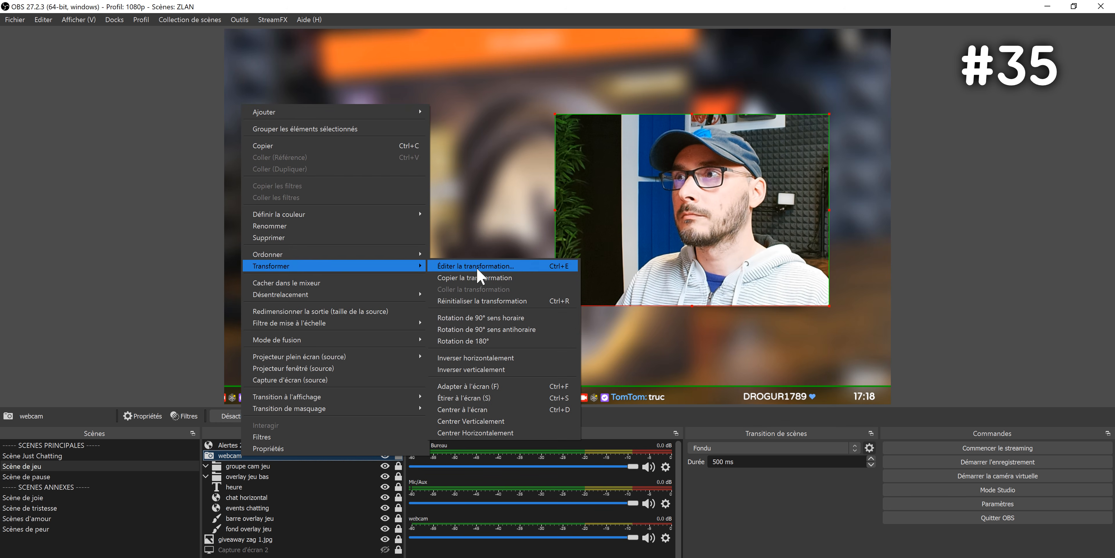
pyautogui.click(489, 318)
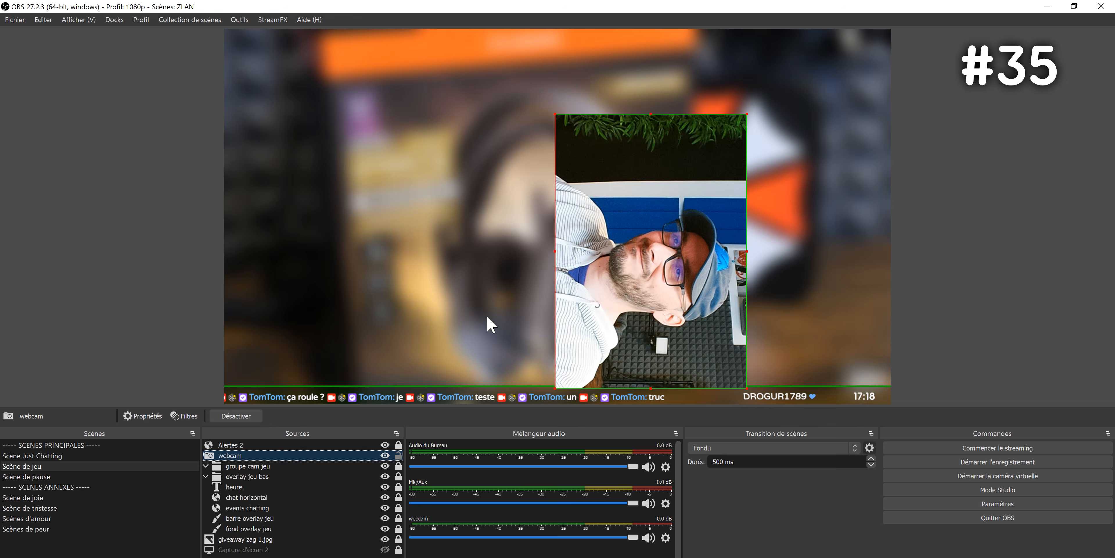
pyautogui.hotkey('ctrl', 'z')
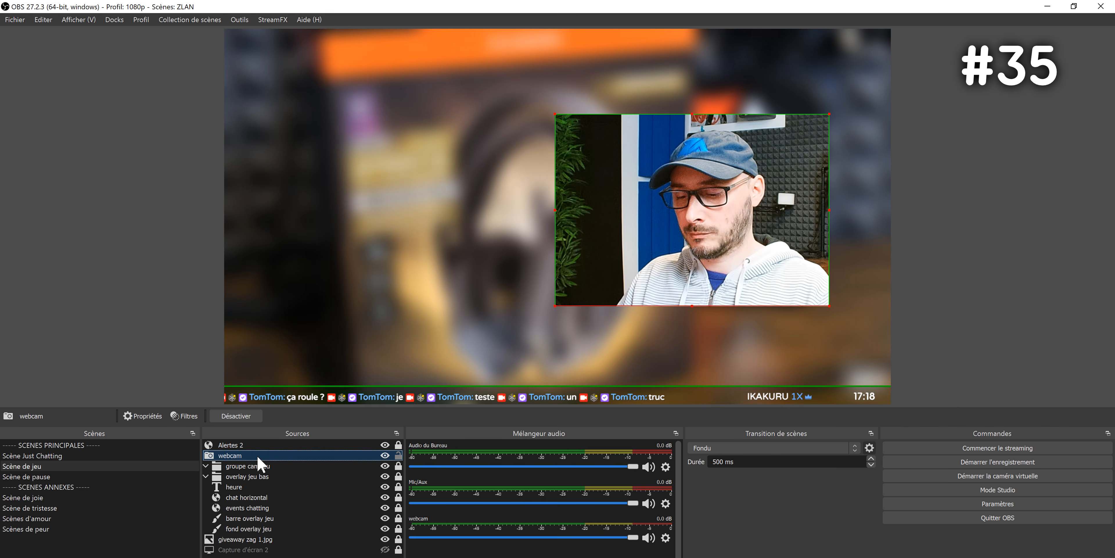
# Set the webcam source's rotation to -3,6 in its transform settings
pyautogui.hotkey('ctrl', 'e')
pyautogui.moveTo(541, 222); pyautogui.dragTo(342, 182)
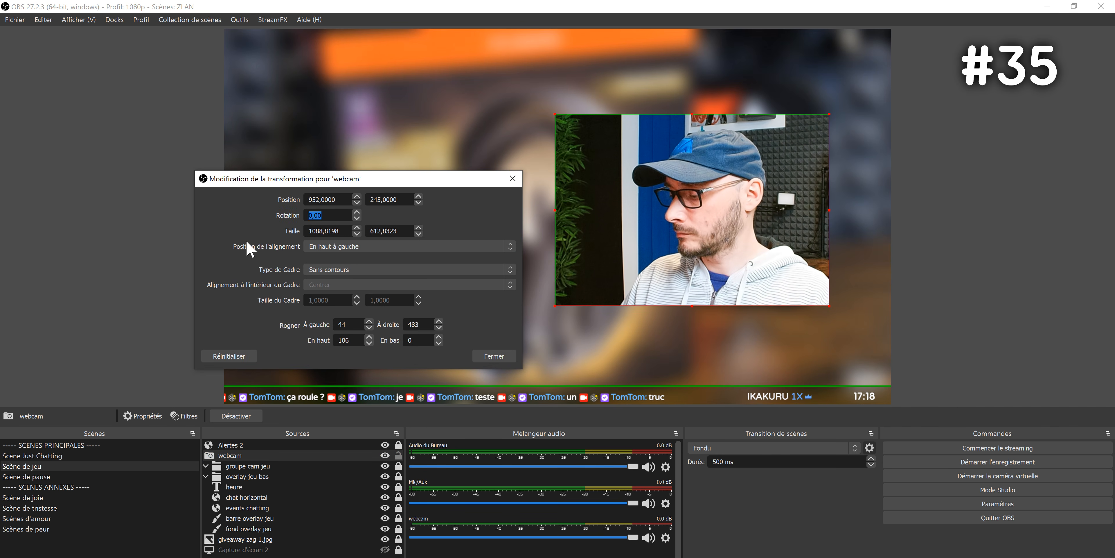
pyautogui.write('-3')
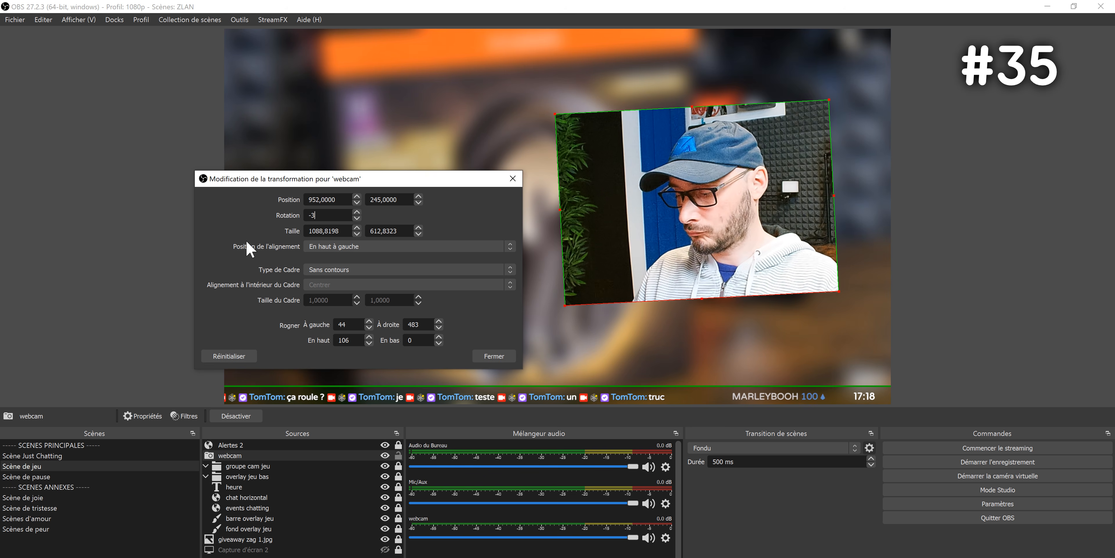
pyautogui.write(',6')
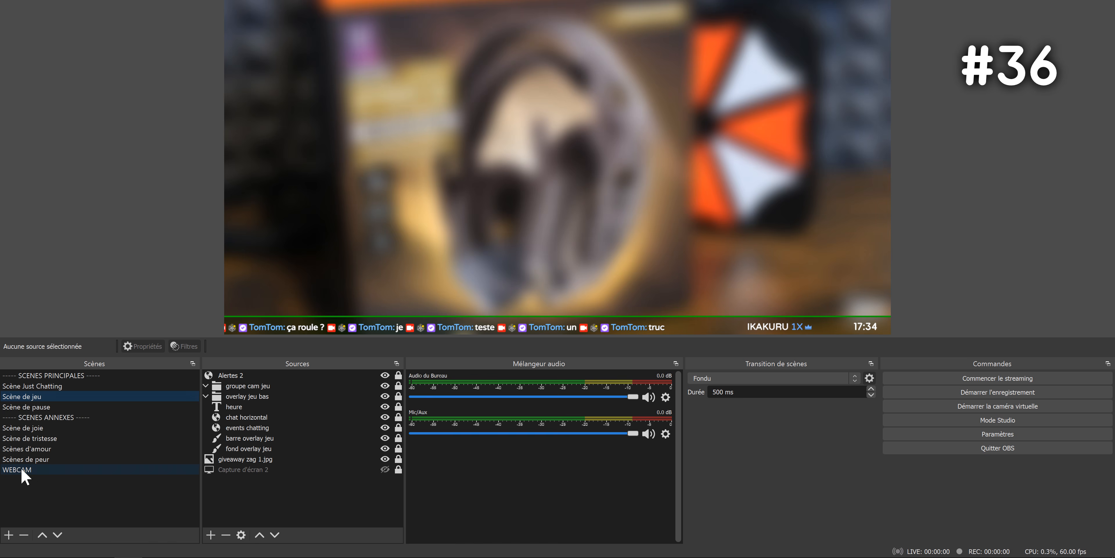
# Add the existing WEBCAM scene as a scene source in Scène de jeu
pyautogui.click(21, 469)
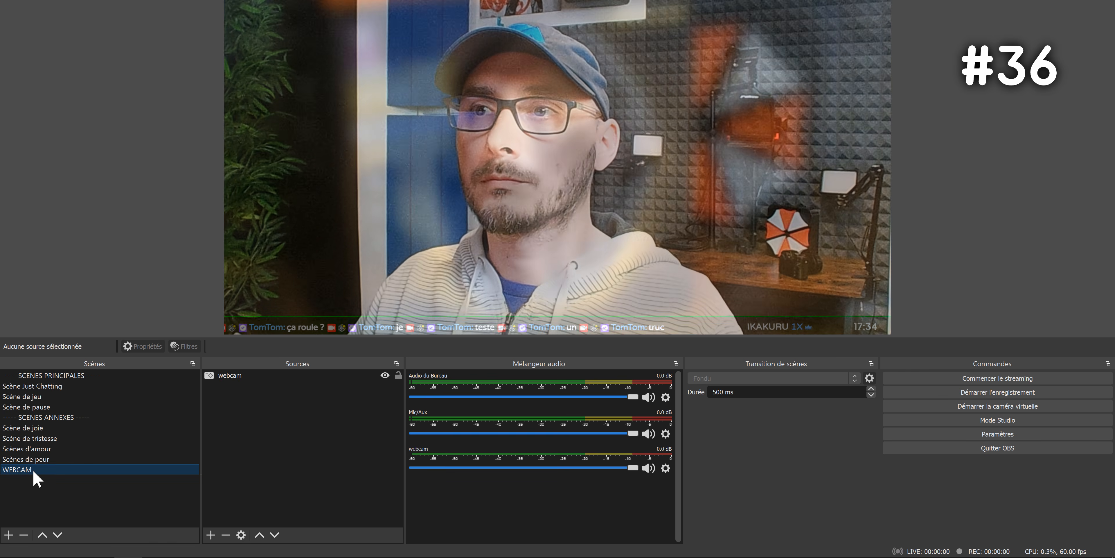
pyautogui.click(40, 397)
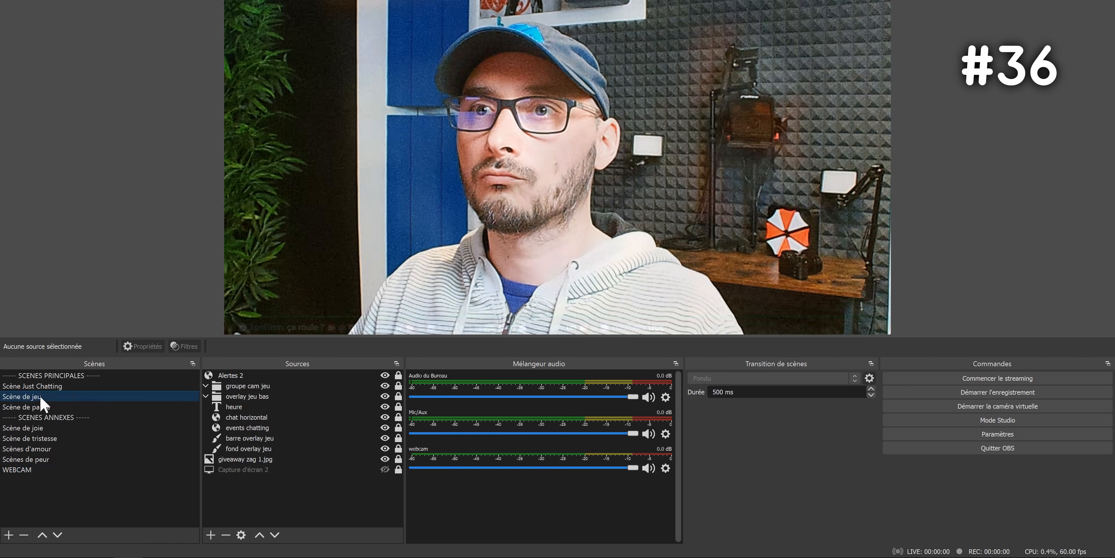
pyautogui.click(211, 535)
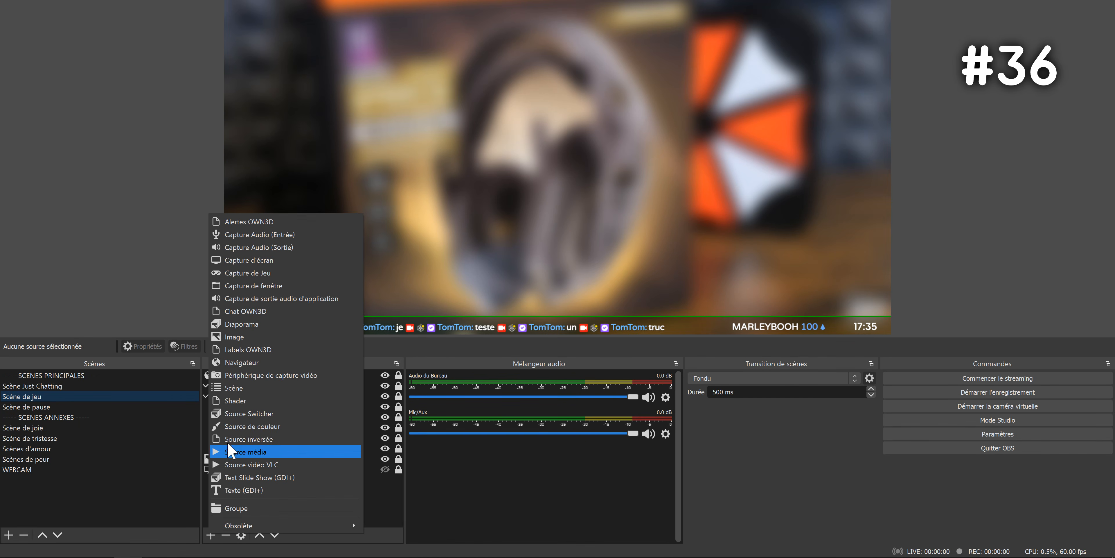
pyautogui.click(243, 387)
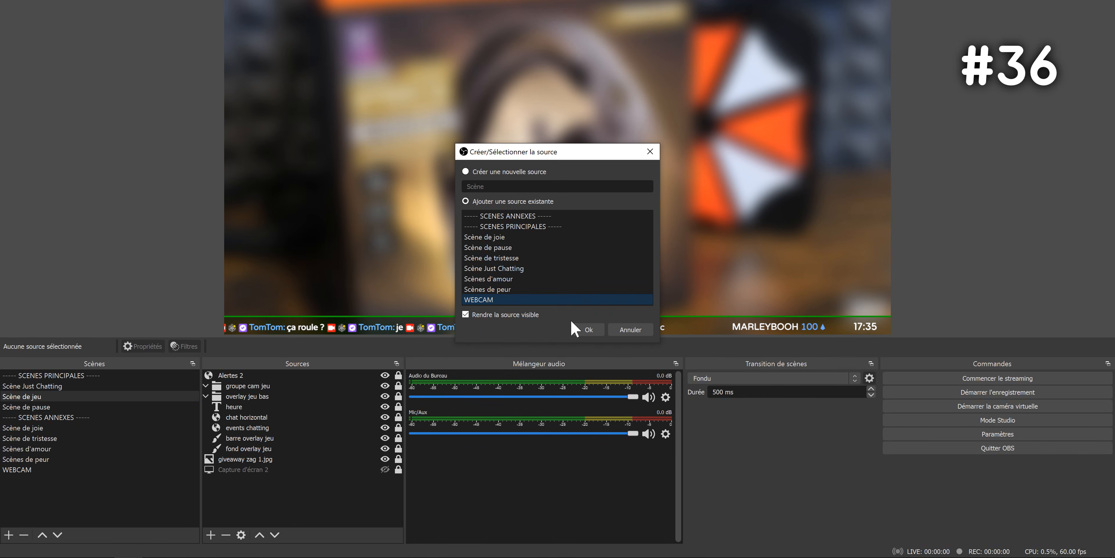
pyautogui.click(587, 329)
# Reorder the WEBCAM source below the overlay jeu bas group, then scale it down and reposition it in the preview
pyautogui.tripleClick(275, 535)
pyautogui.doubleClick(274, 534)
pyautogui.doubleClick(259, 535)
pyautogui.moveTo(225, 1); pyautogui.dragTo(504, 173)
pyautogui.moveTo(614, 216); pyautogui.dragTo(522, 143)
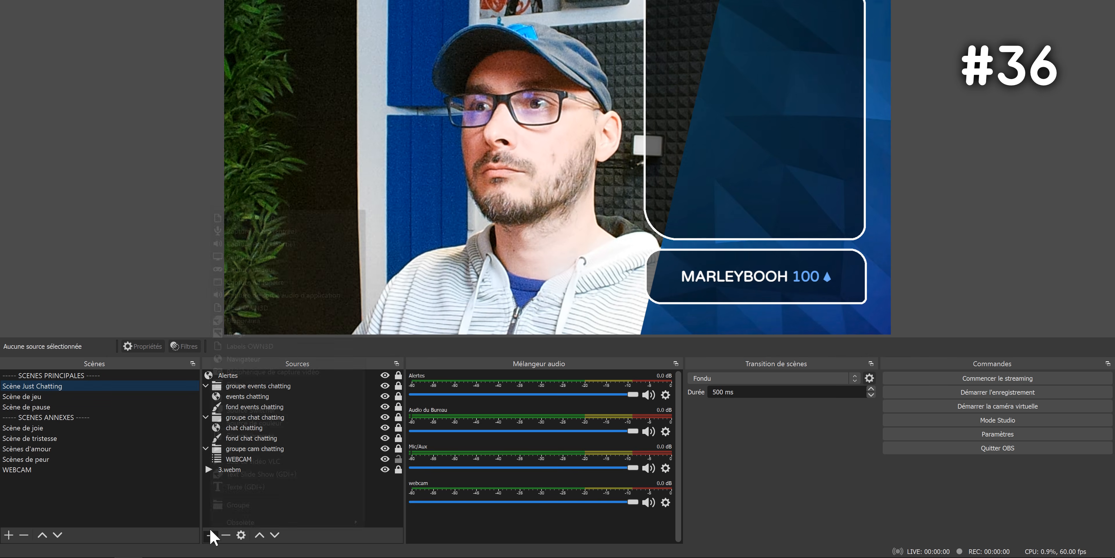
# Try adding an existing source to the scene and moving it in the preview
pyautogui.click(210, 535)
pyautogui.press('Escape')
pyautogui.click(493, 248)
pyautogui.click(584, 329)
pyautogui.moveTo(482, 123); pyautogui.dragTo(281, 16)
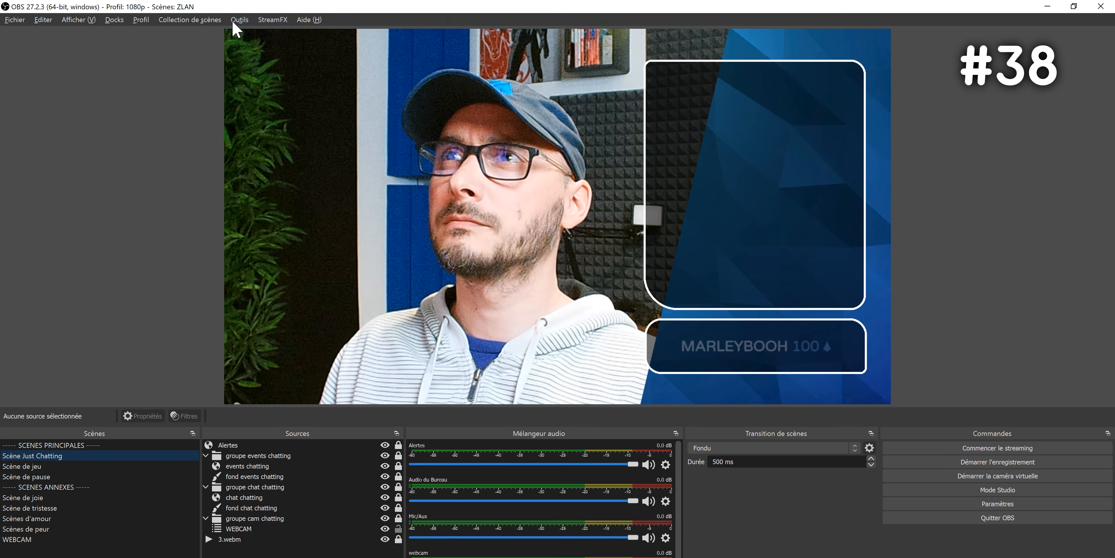
# In the automatic scene switcher, add a rule that switches to Scène de jeu when the Steam window is active
pyautogui.click(236, 20)
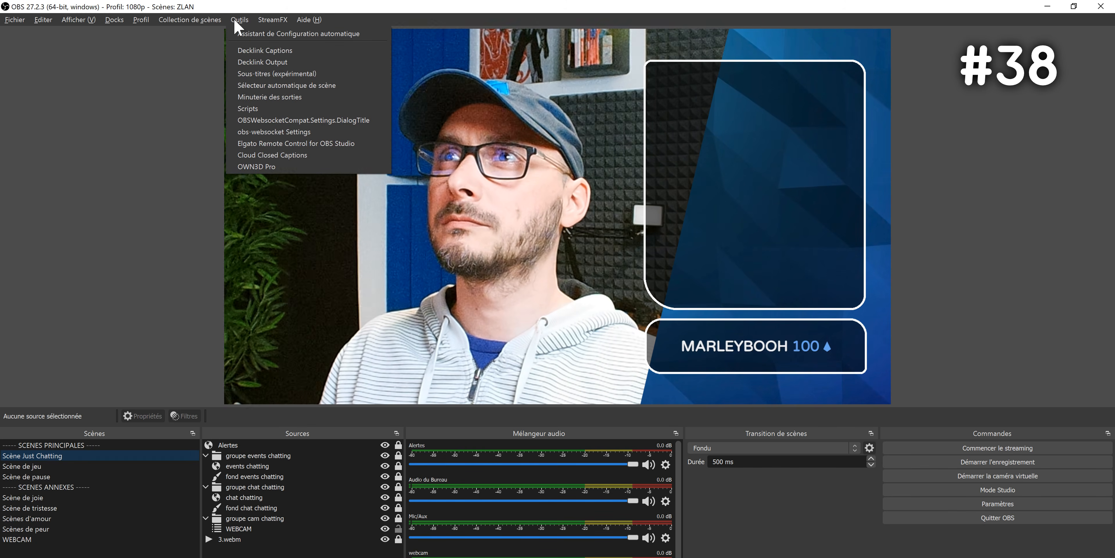
pyautogui.click(278, 85)
pyautogui.click(648, 169)
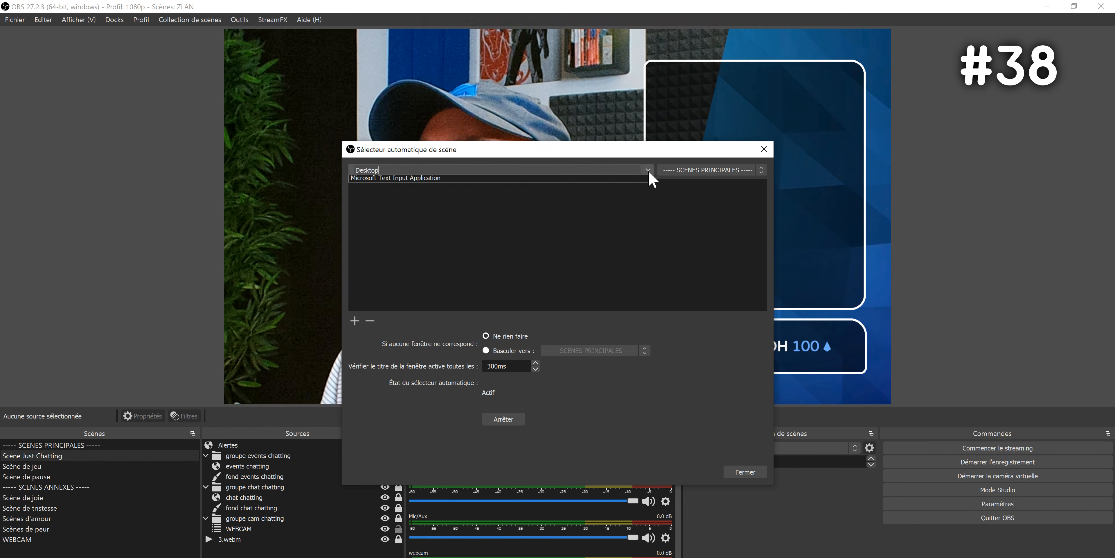
pyautogui.click(518, 189)
pyautogui.click(754, 170)
pyautogui.scroll(3, 757, 182)
pyautogui.click(692, 196)
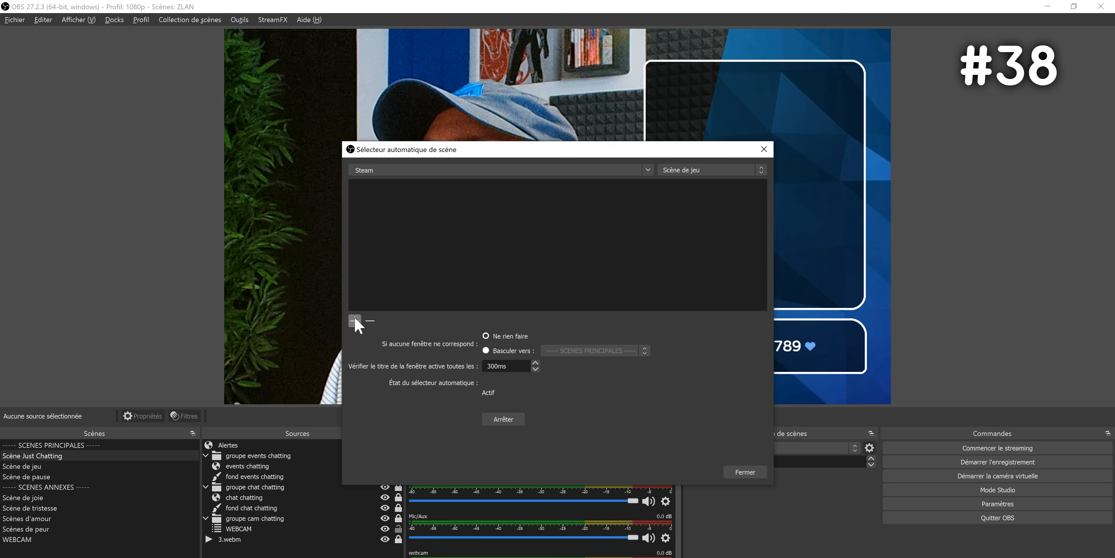
pyautogui.click(745, 472)
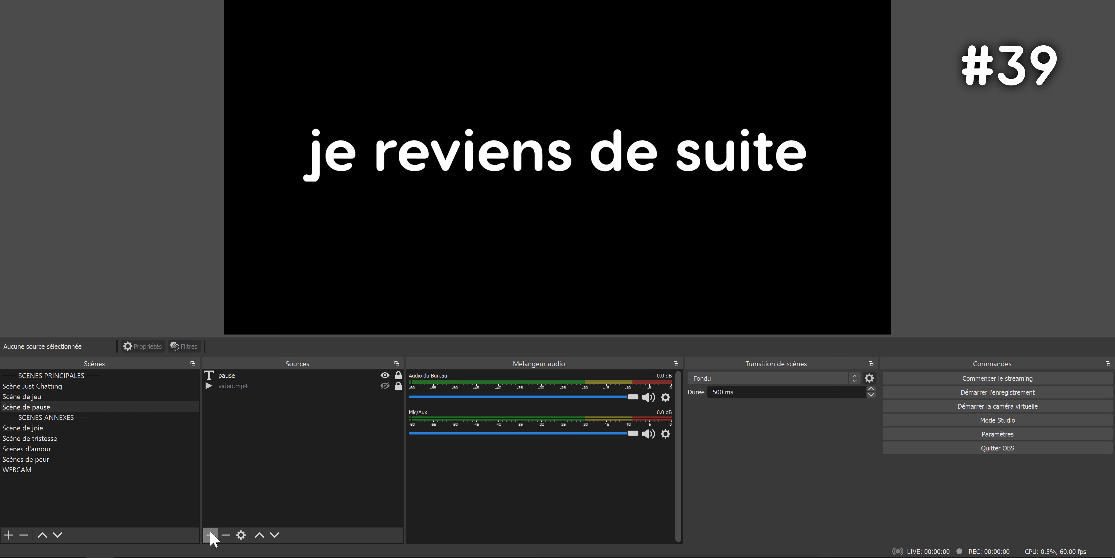
# Add a new color source to Scène de pause and set its color to #aaaaff
pyautogui.click(210, 535)
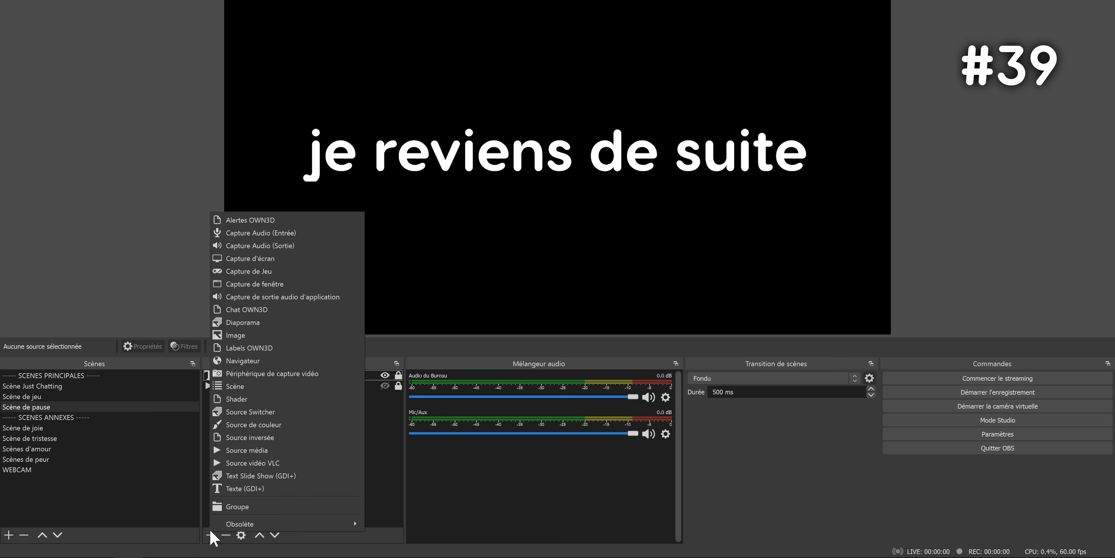
pyautogui.click(256, 425)
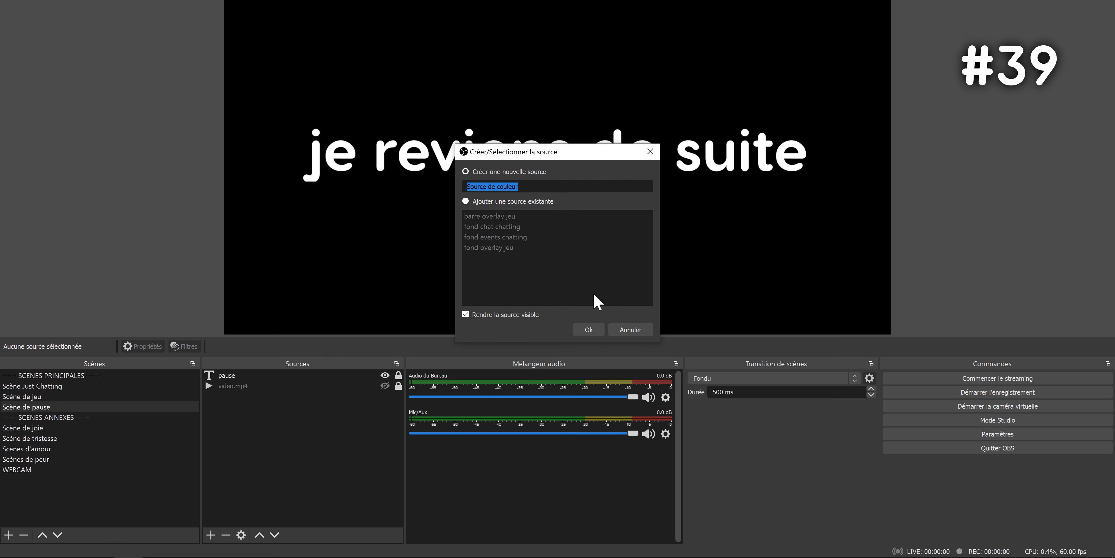
pyautogui.click(589, 329)
pyautogui.click(594, 349)
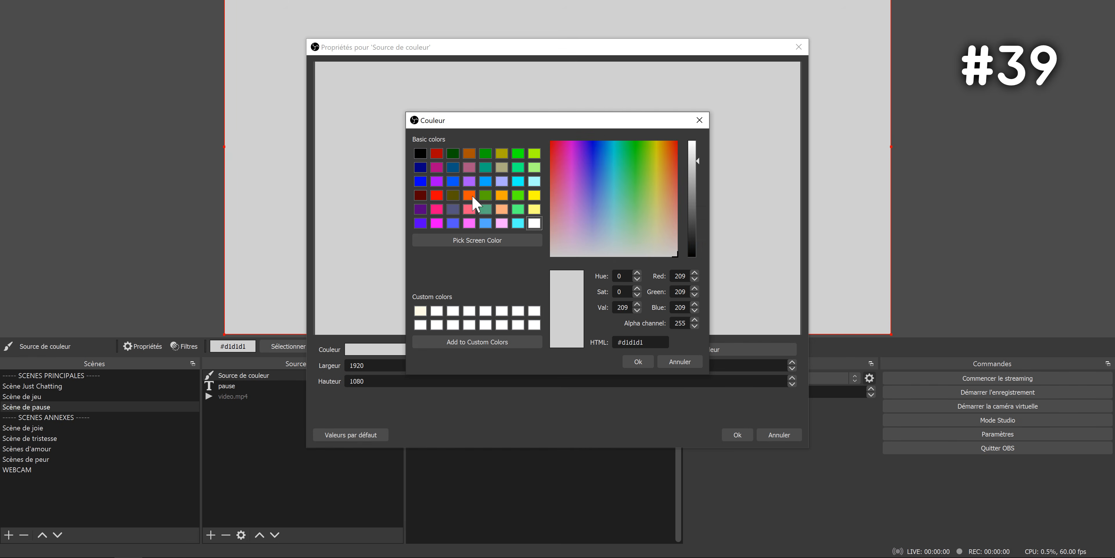
pyautogui.click(485, 196)
pyautogui.click(500, 183)
pyautogui.click(638, 362)
pyautogui.click(737, 435)
# Scale down the color source in the preview and reduce its height
pyautogui.moveTo(225, 1); pyautogui.dragTo(468, 96)
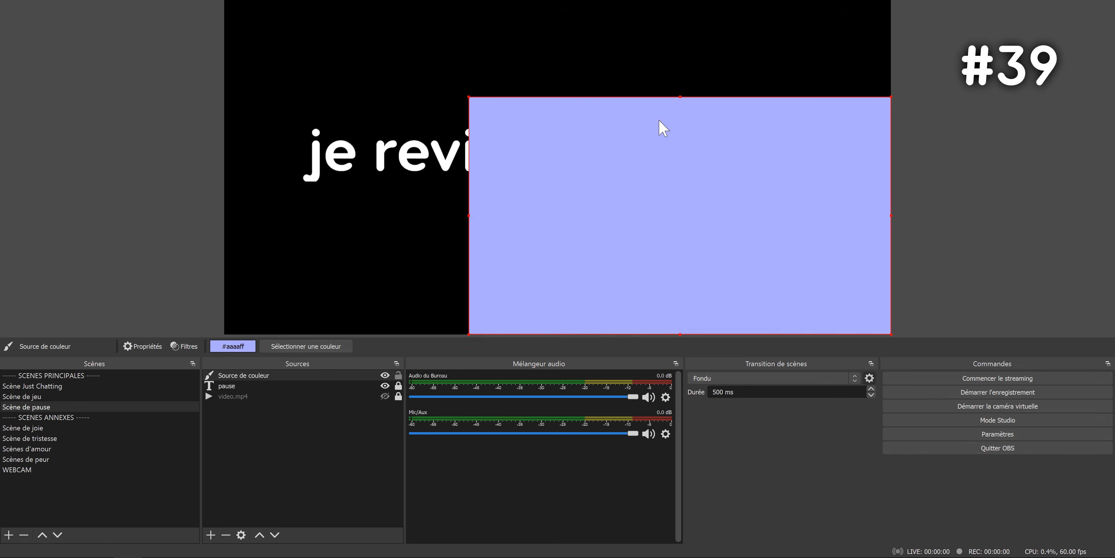
pyautogui.moveTo(679, 97); pyautogui.dragTo(524, 197)
pyautogui.click(554, 277)
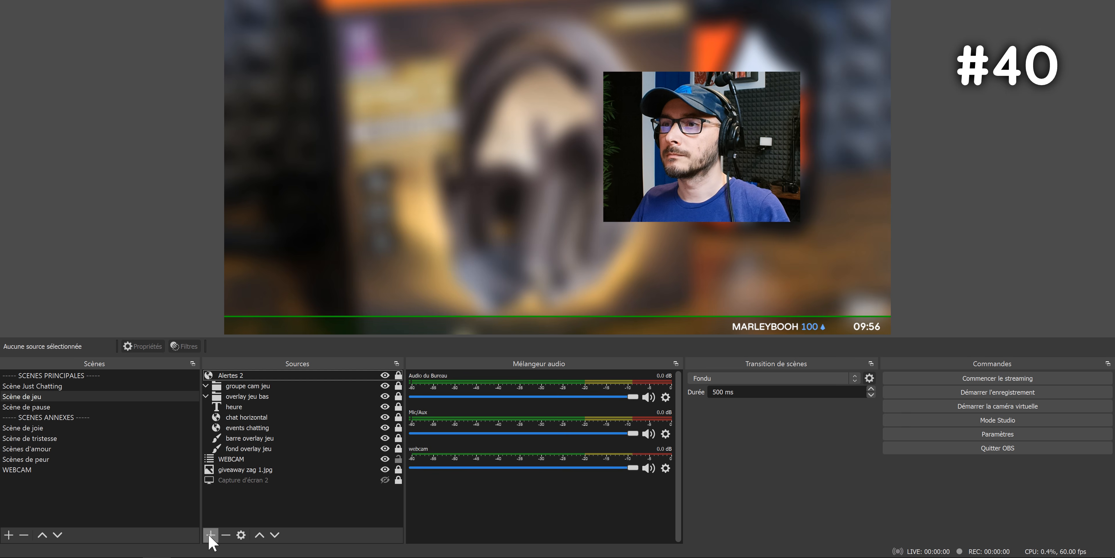
# Add a Diaporama source to Scène de jeu with the Balayage transition and 2000 ms between slides
pyautogui.click(211, 534)
pyautogui.click(241, 330)
pyautogui.click(593, 326)
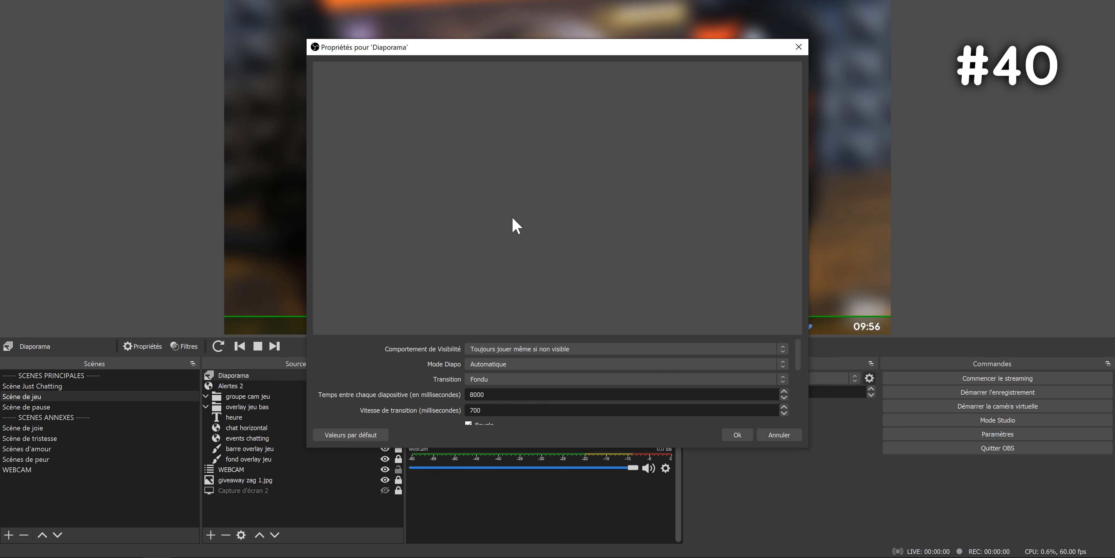
pyautogui.moveTo(488, 337); pyautogui.dragTo(488, 104)
pyautogui.click(492, 179)
pyautogui.click(394, 196)
pyautogui.click(480, 193)
pyautogui.click(490, 219)
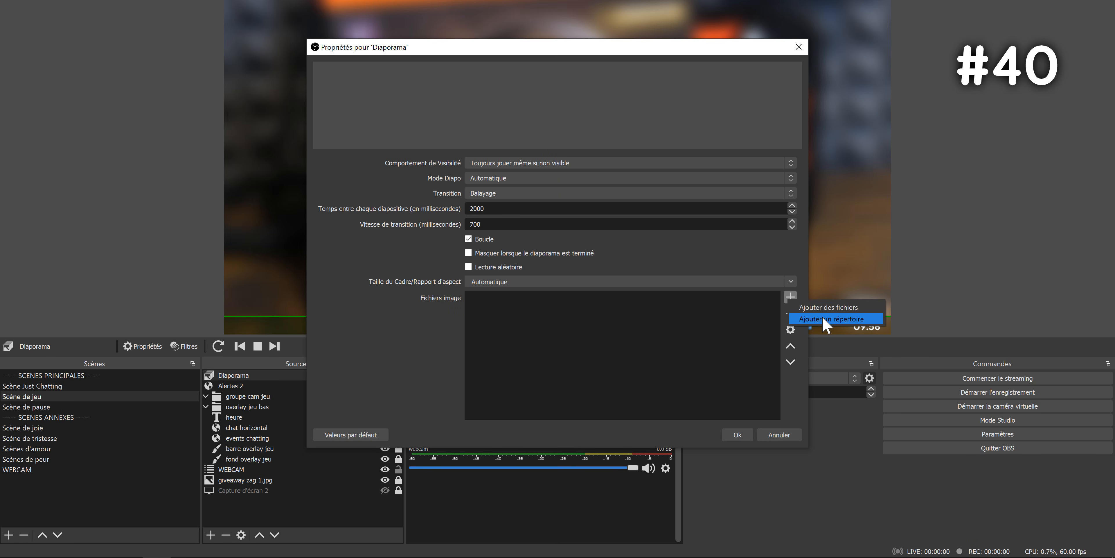
# Load the TWITCH/Start image folder into the slideshow and place the slideshow just below the webcam
pyautogui.click(826, 319)
pyautogui.click(329, 181)
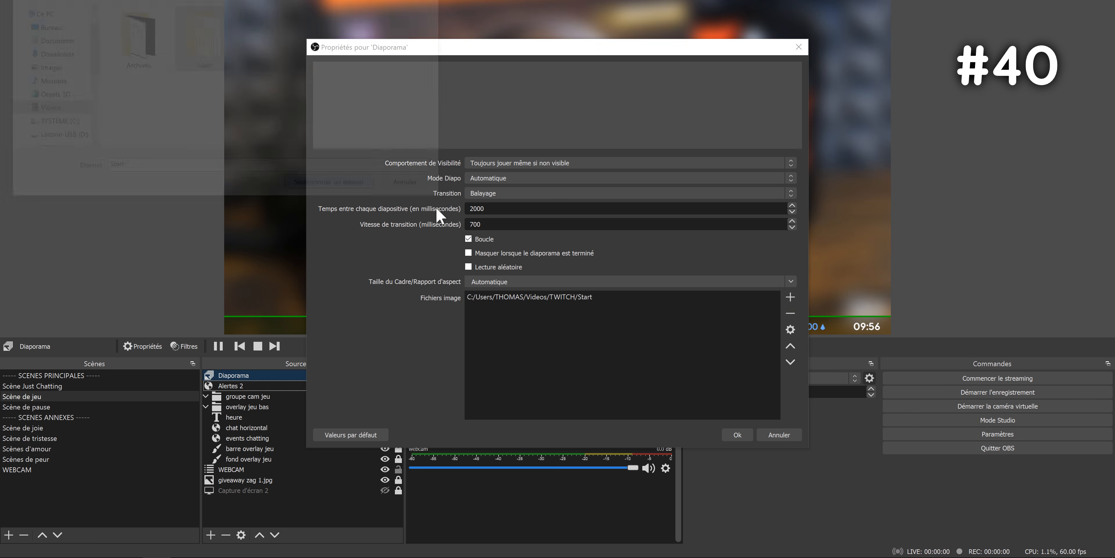
pyautogui.press('Return')
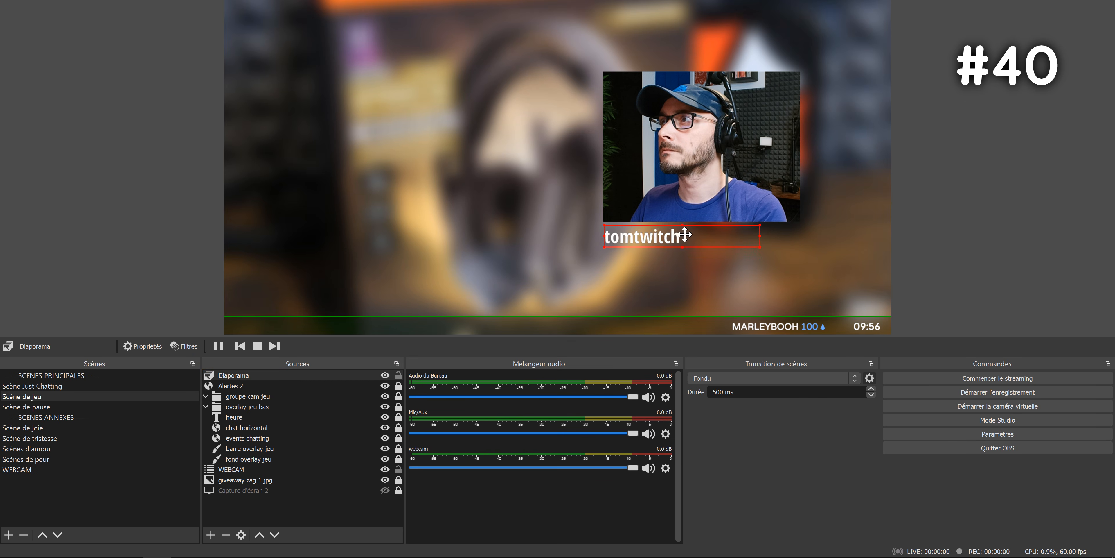
pyautogui.click(555, 249)
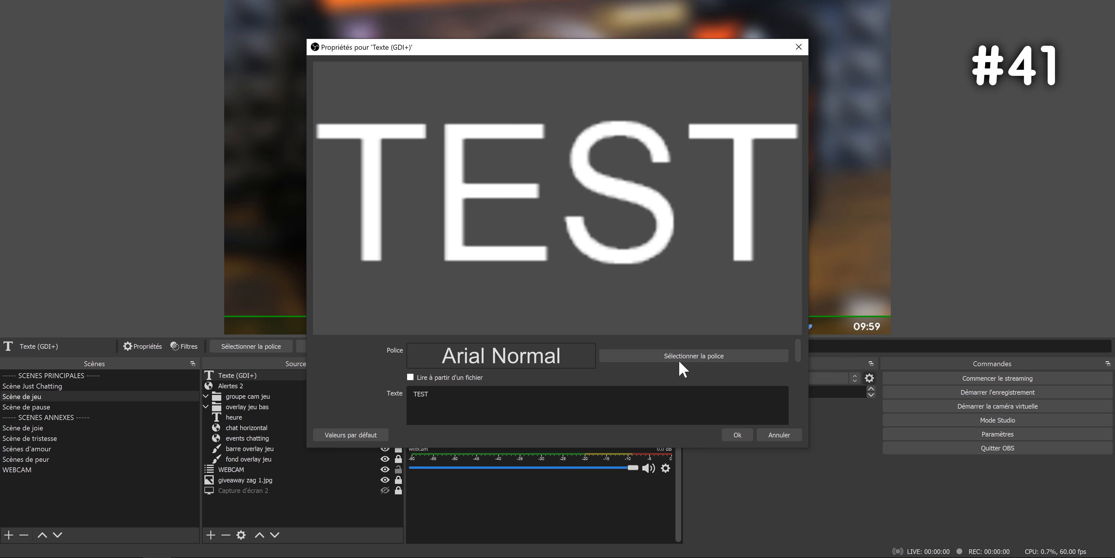
# Set the TEST text source's font to Arial size 72 and enlarge the text directly in the preview
pyautogui.click(680, 360)
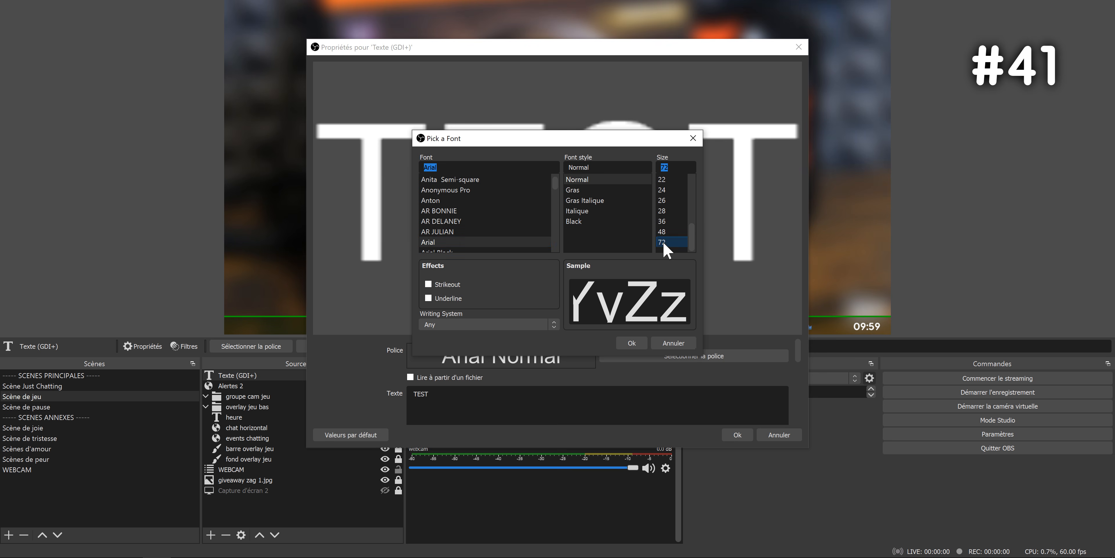
pyautogui.click(632, 343)
pyautogui.click(736, 434)
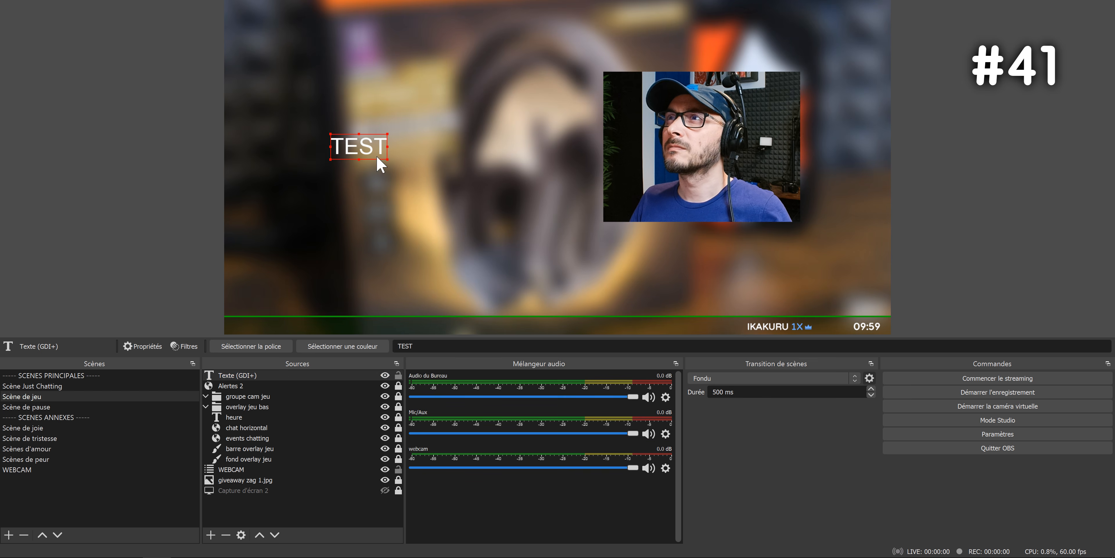
pyautogui.moveTo(389, 162); pyautogui.dragTo(580, 306)
pyautogui.moveTo(573, 254); pyautogui.dragTo(506, 212)
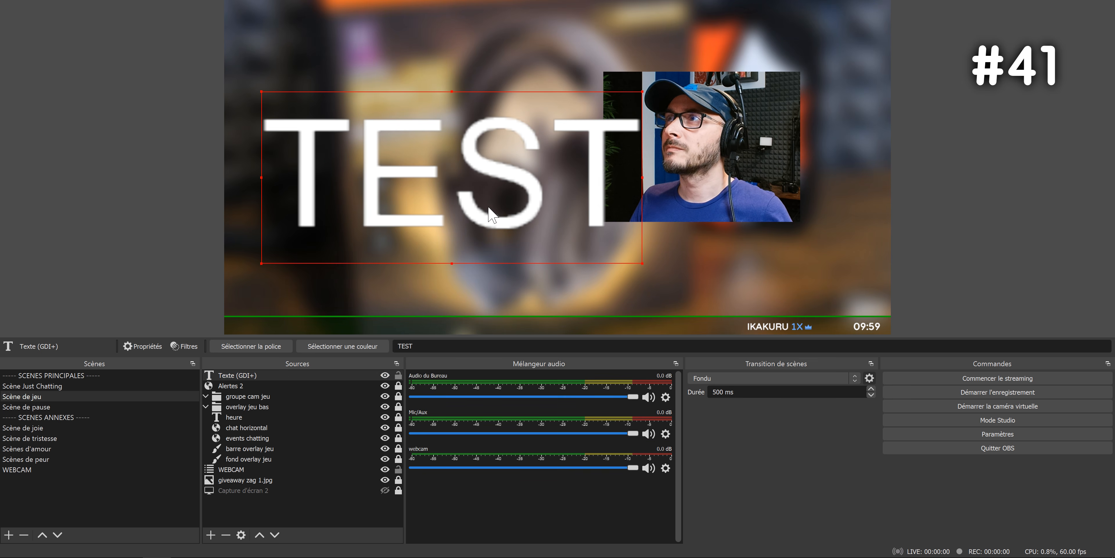
# Set the TEST text's font size to 640, then scale the text down and reposition it in the preview
pyautogui.write('6')
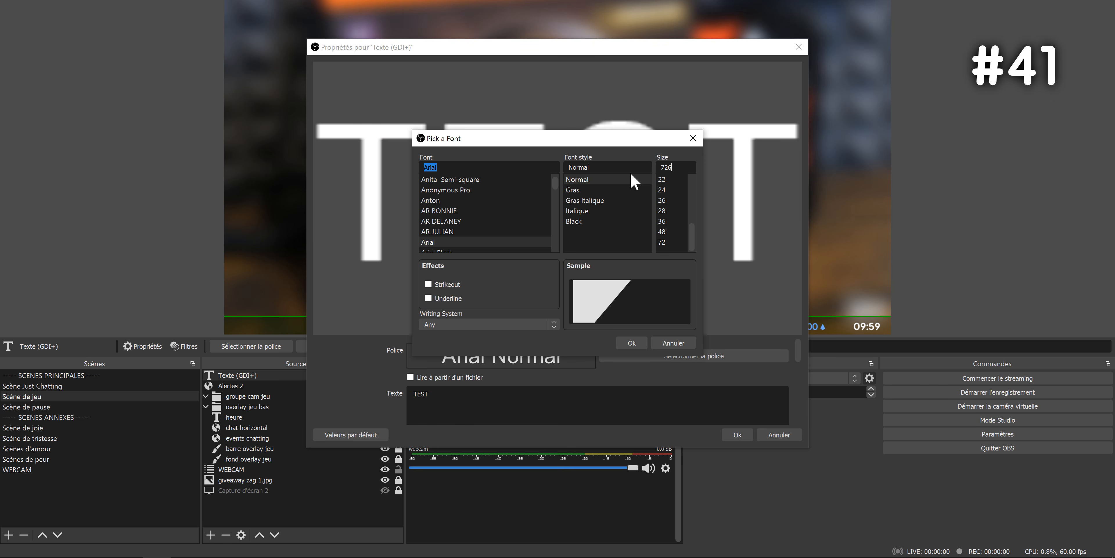
pyautogui.write('640')
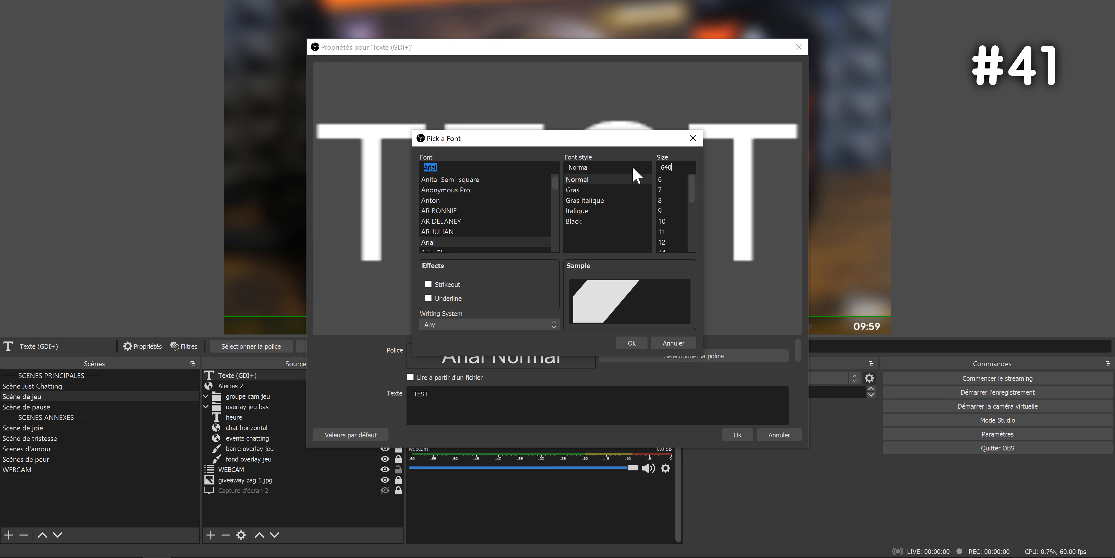
pyautogui.click(632, 343)
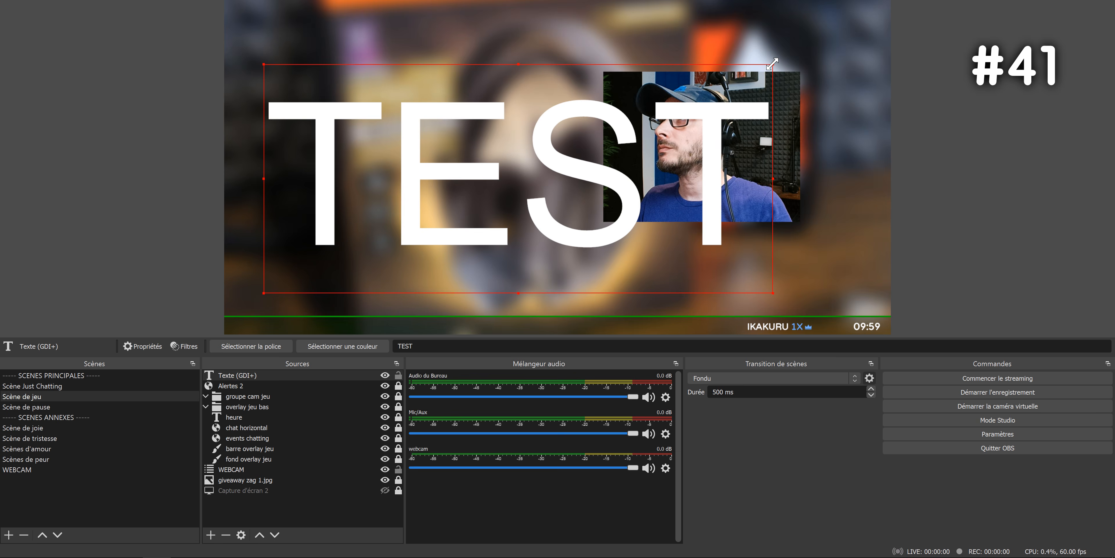
pyautogui.moveTo(784, 73); pyautogui.dragTo(513, 181)
pyautogui.moveTo(414, 193); pyautogui.dragTo(619, 152)
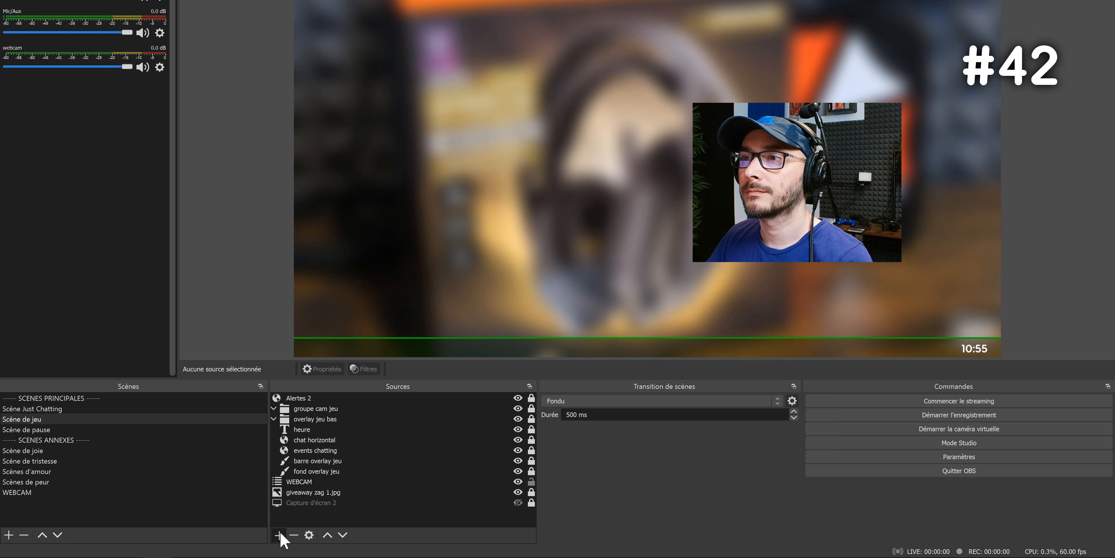
pyautogui.click(278, 535)
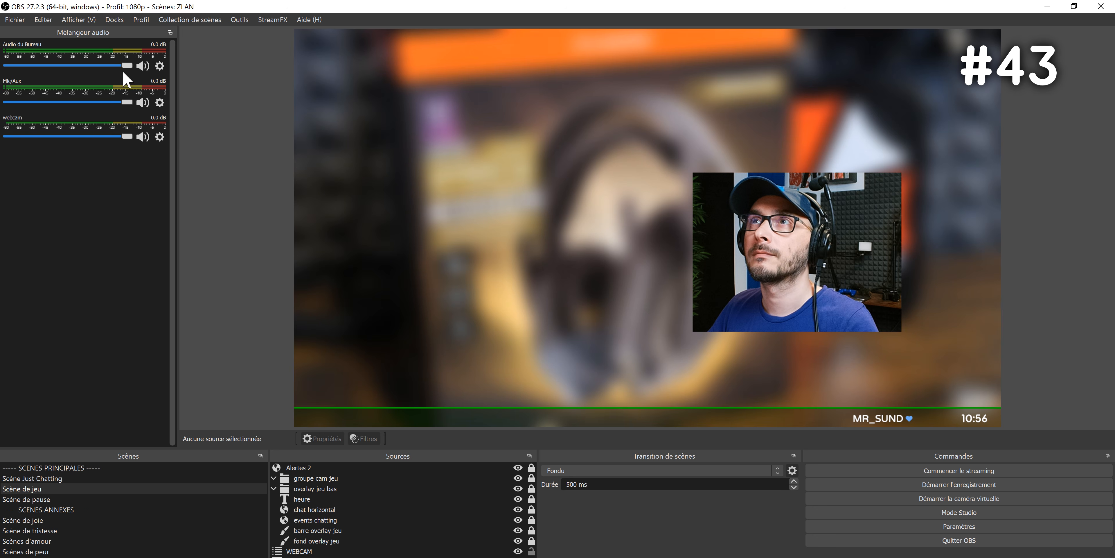
# View the performance statistics in their separate window, close it, and enable the Statistiques dock
pyautogui.click(78, 19)
pyautogui.click(104, 108)
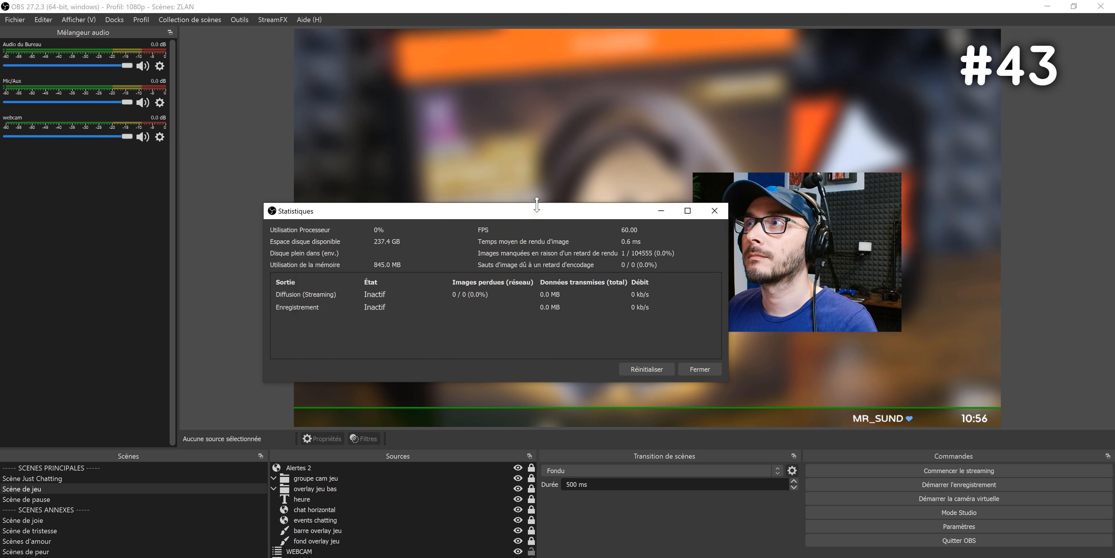
pyautogui.click(710, 366)
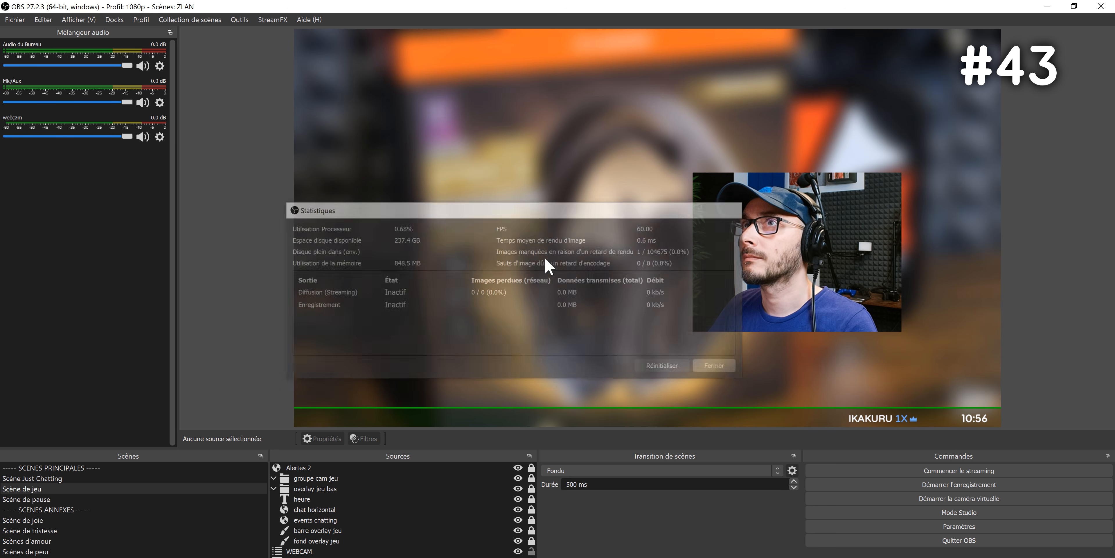
pyautogui.click(78, 21)
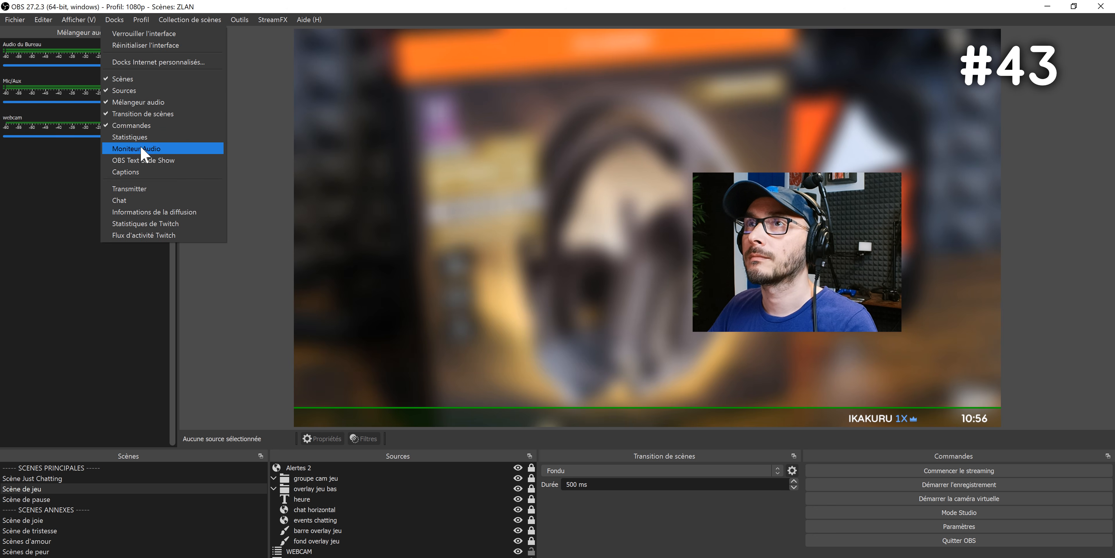
pyautogui.click(144, 137)
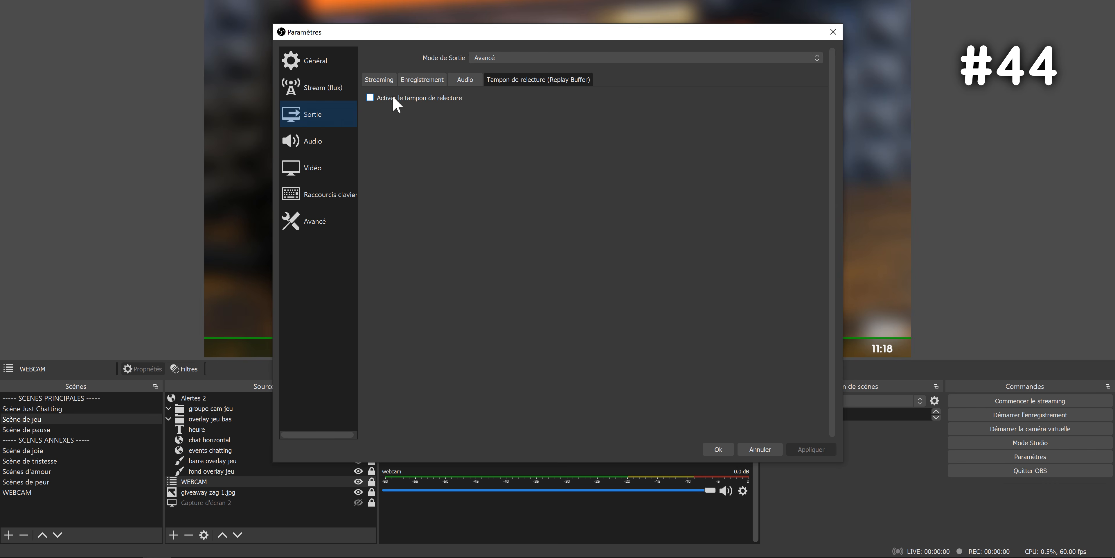
# Enable the replay buffer in the advanced output settings, save the settings, and start the buffer
pyautogui.click(393, 98)
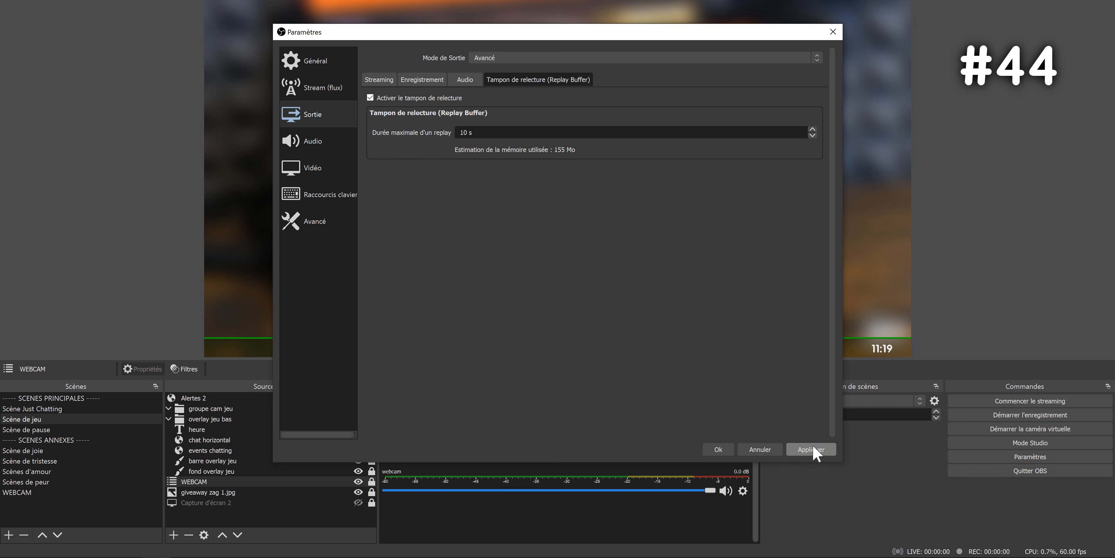
pyautogui.click(721, 449)
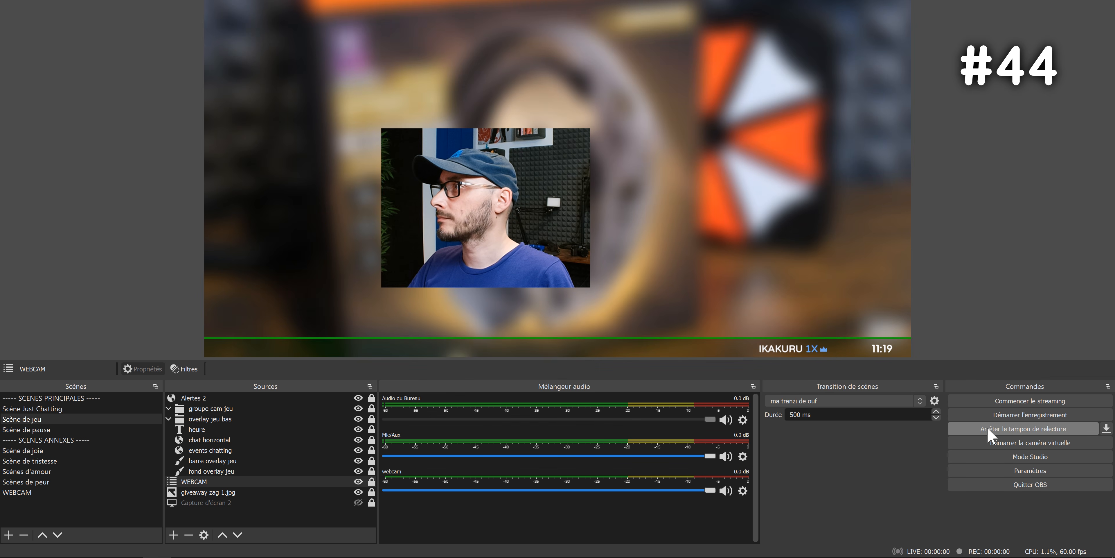
# Check the recording path in the output settings and the hotkey assigned to saving a replay, then close the settings
pyautogui.click(1028, 472)
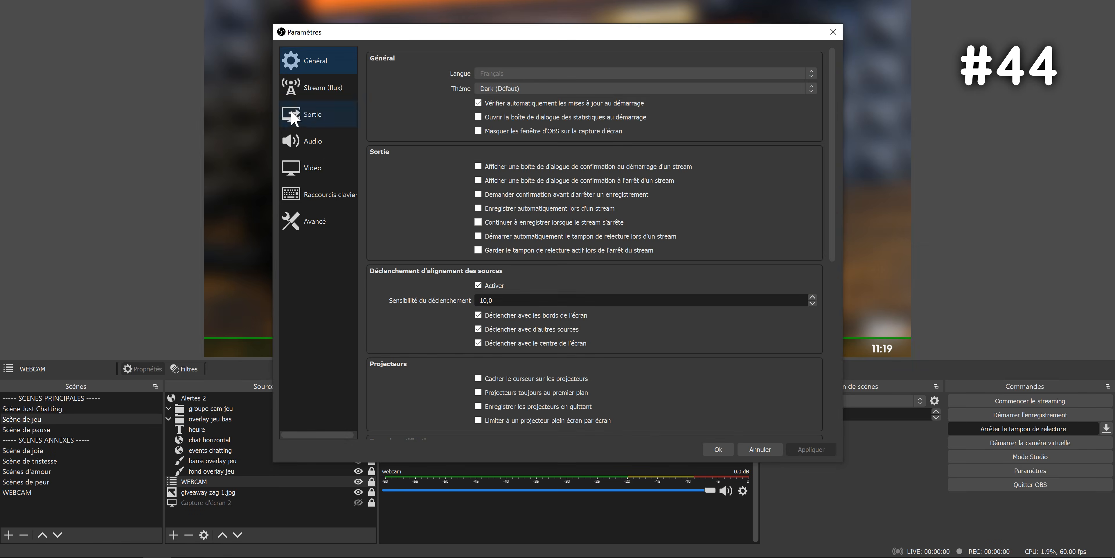
pyautogui.click(295, 116)
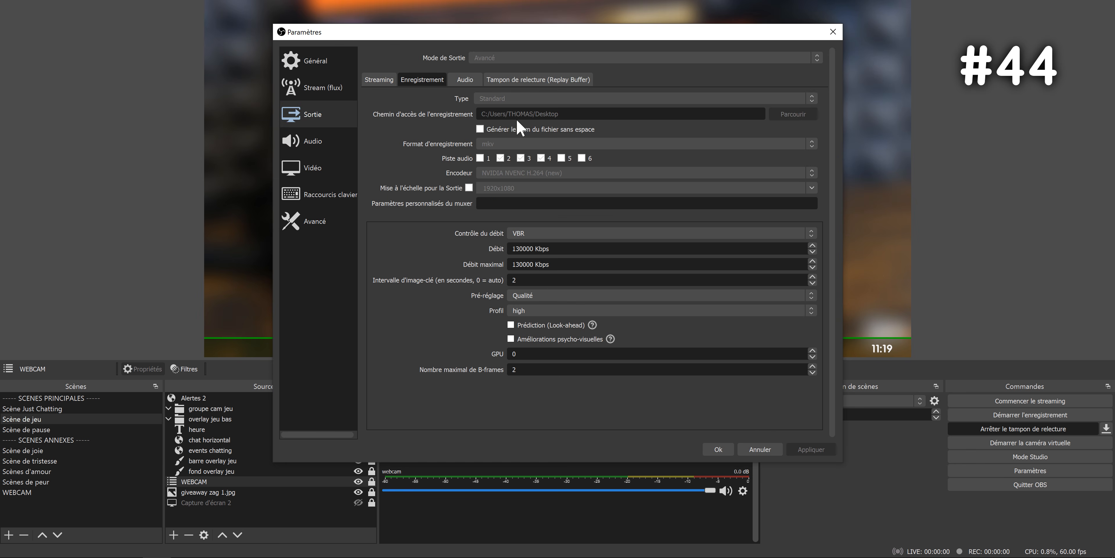
pyautogui.click(330, 195)
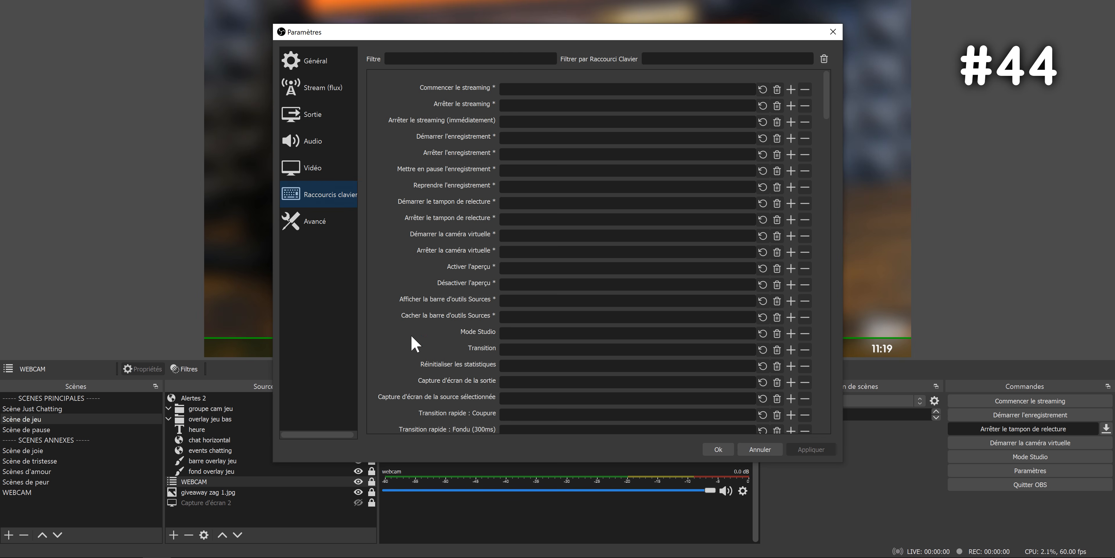
pyautogui.scroll(-6, 403, 350)
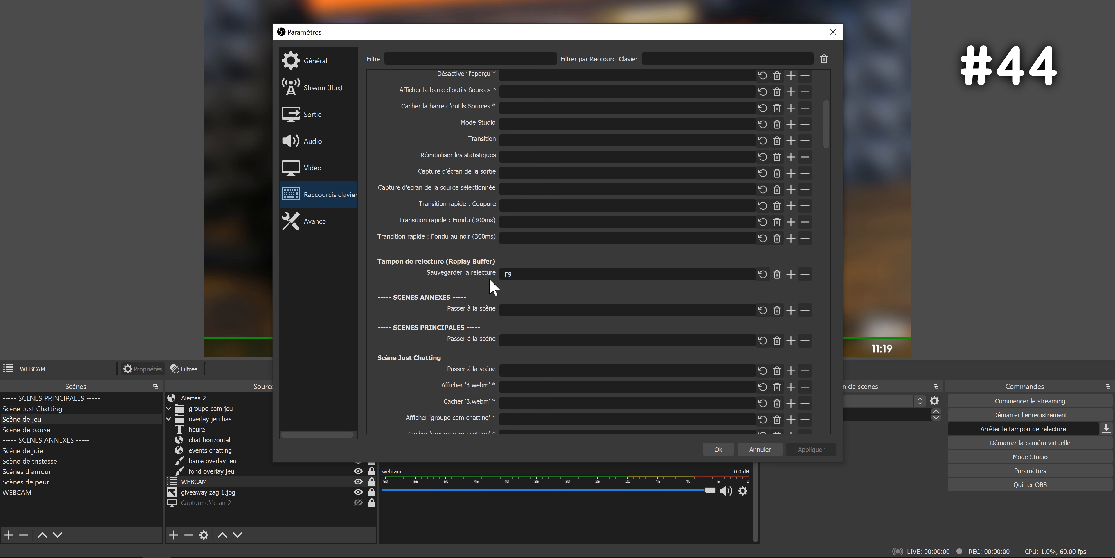
pyautogui.click(714, 451)
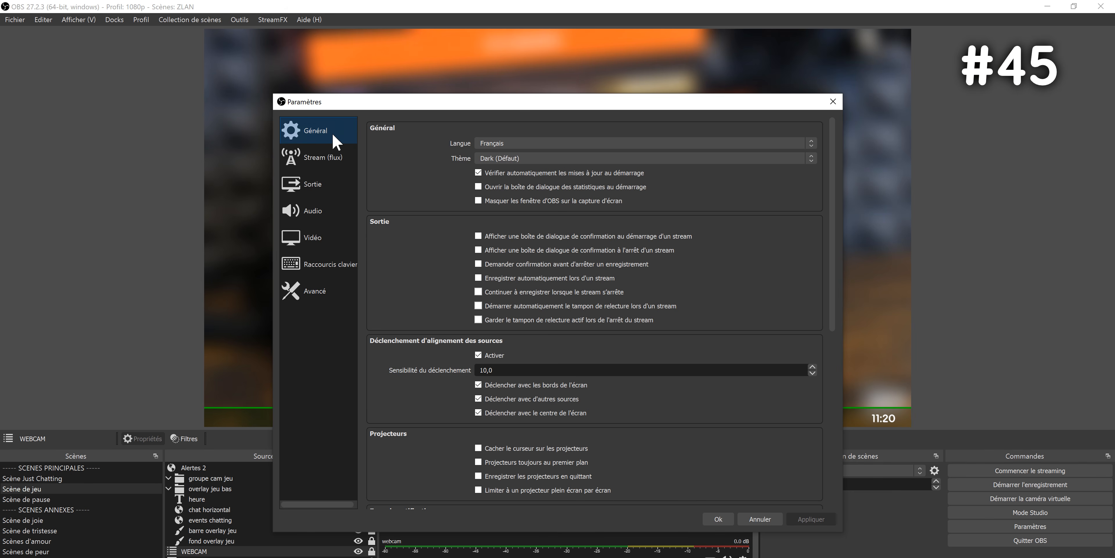
# Try the System interface theme in the general settings
pyautogui.click(500, 159)
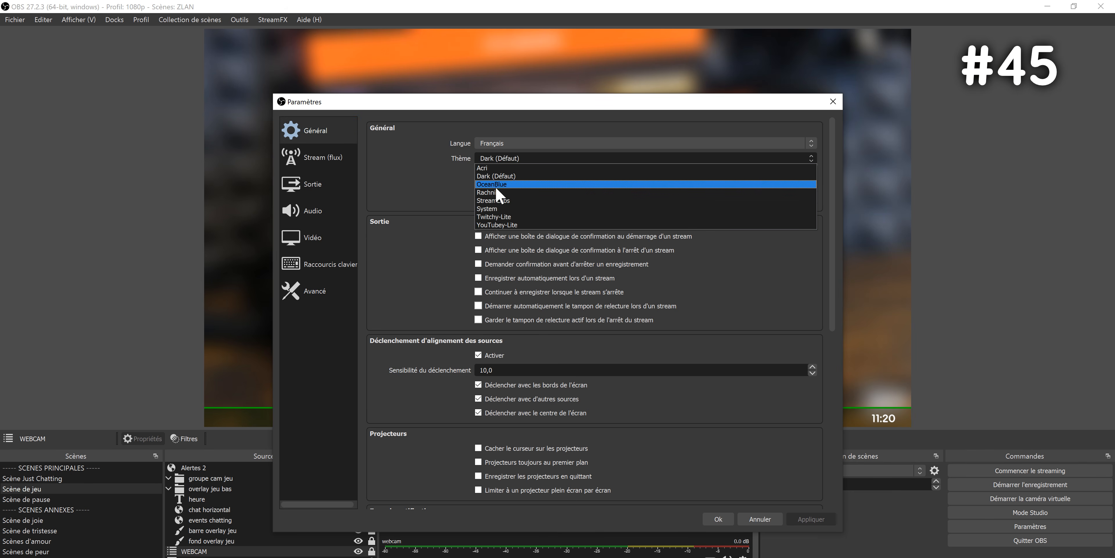
pyautogui.click(496, 207)
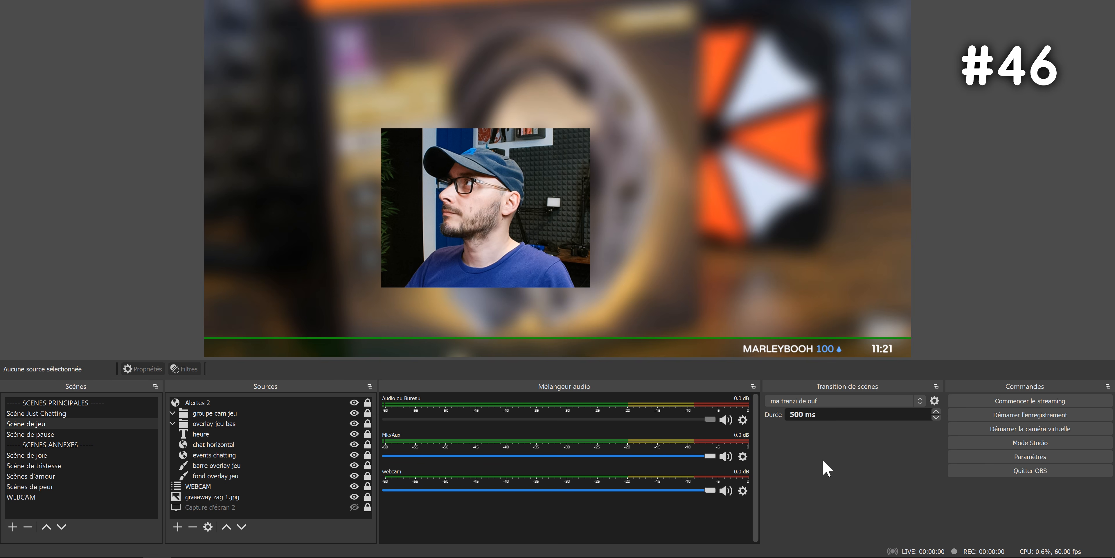
# Add a Stinger scene transition using the video Zero Absolu Gaming-transition.webm with a transition point of 1200 ms
pyautogui.click(922, 401)
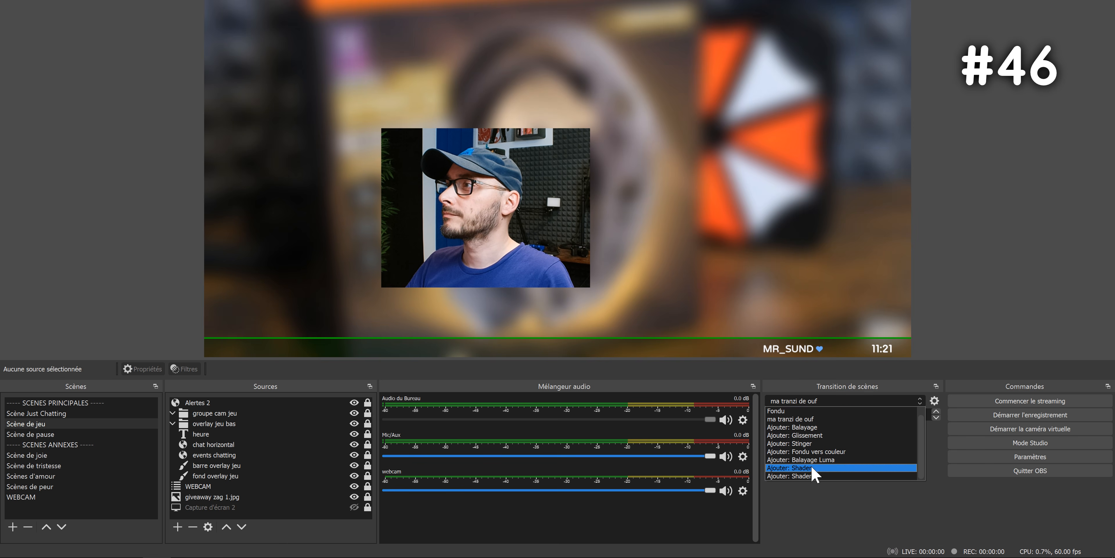
pyautogui.click(820, 443)
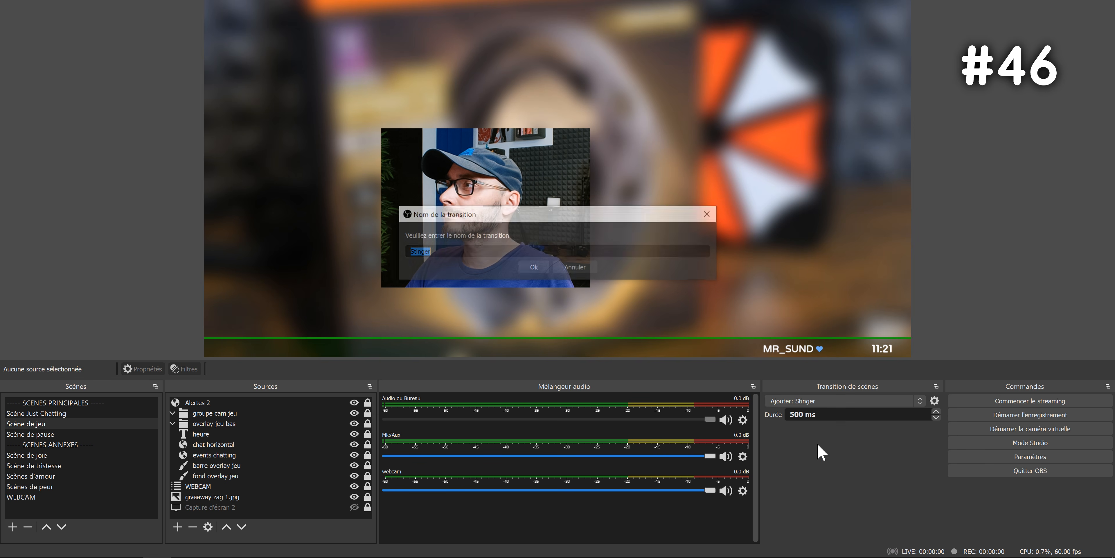
pyautogui.click(536, 271)
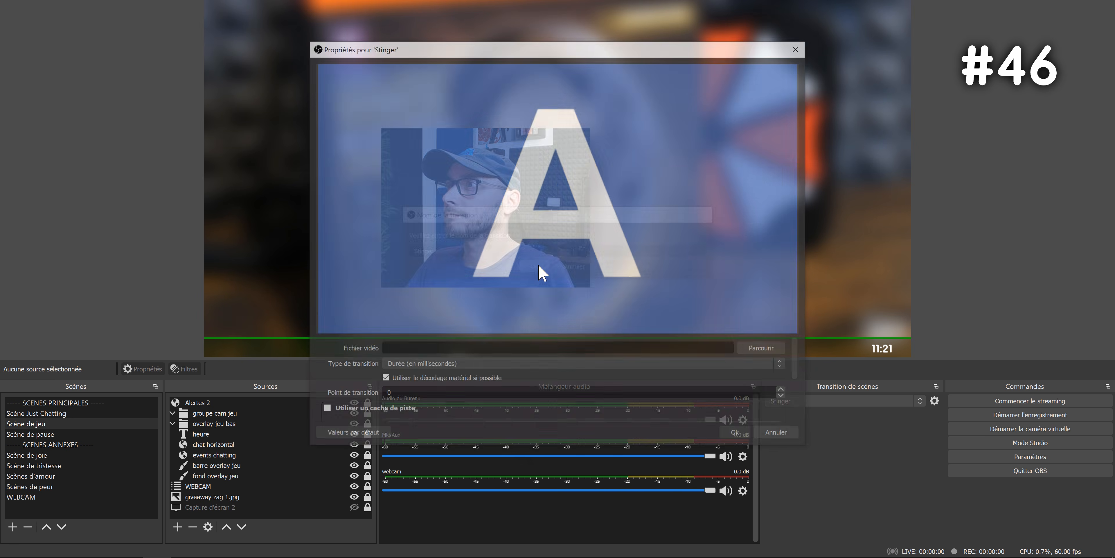
pyautogui.click(511, 212)
pyautogui.click(650, 299)
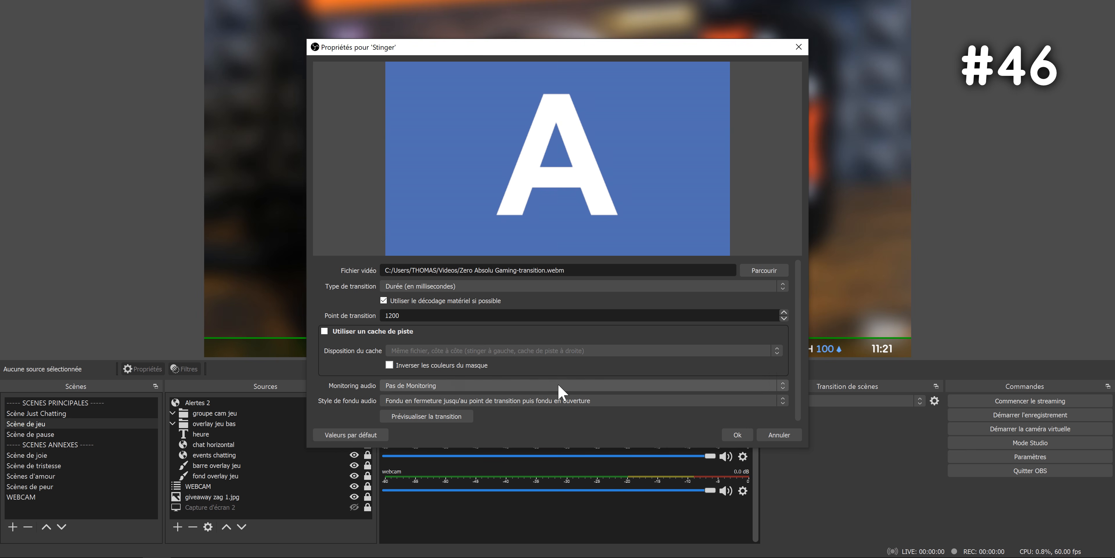
# Preview and confirm the Stinger transition, and test it by switching to Scène Just Chatting and back to Scène de jeu
pyautogui.click(416, 417)
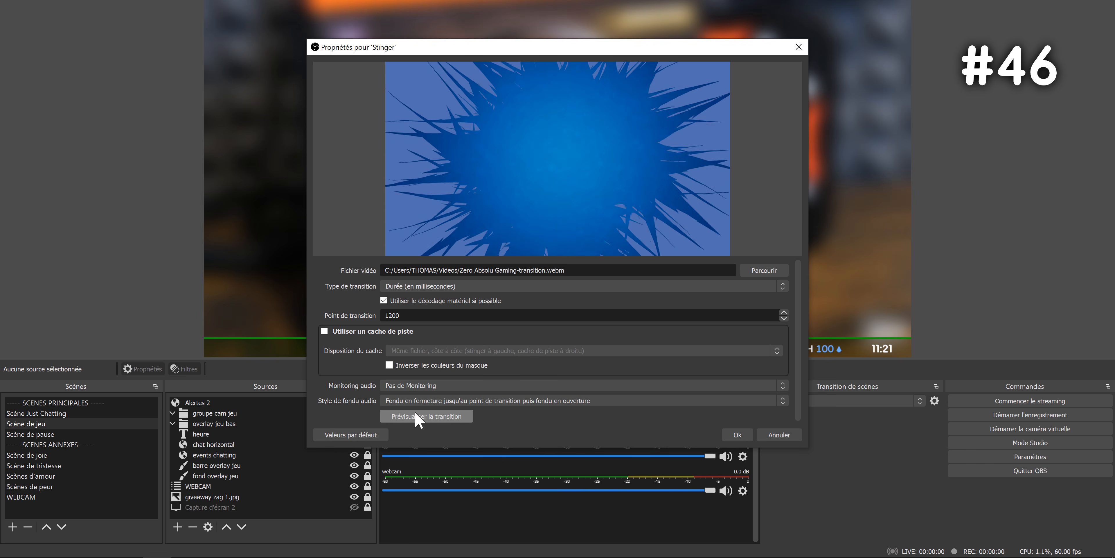
pyautogui.click(736, 435)
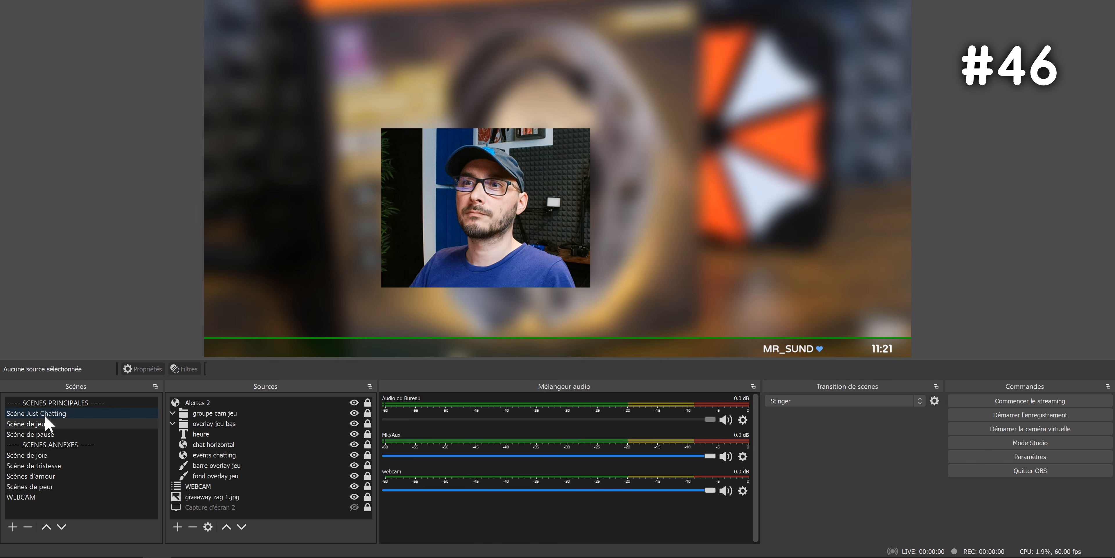
pyautogui.click(46, 414)
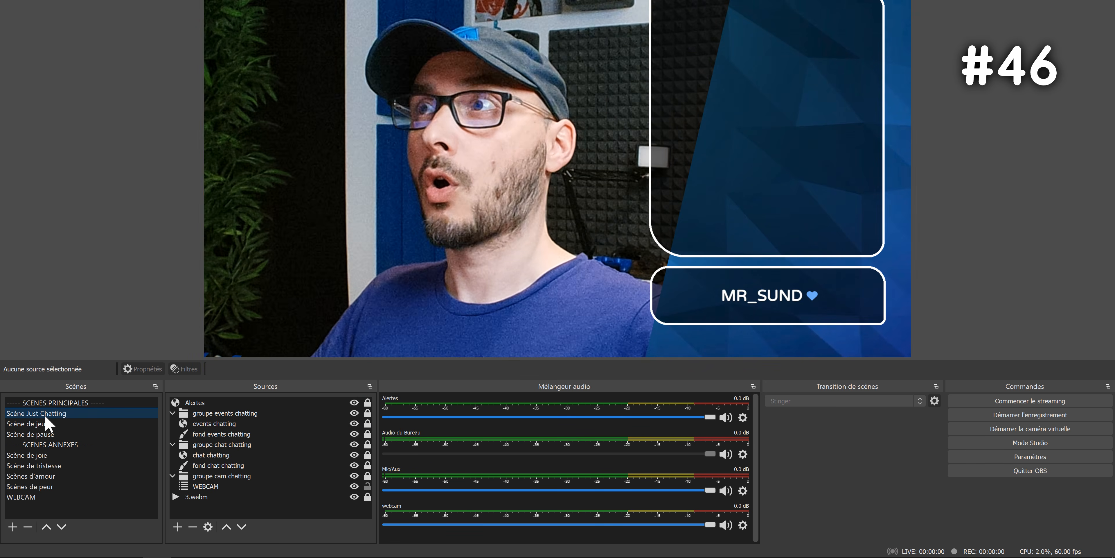
pyautogui.click(45, 424)
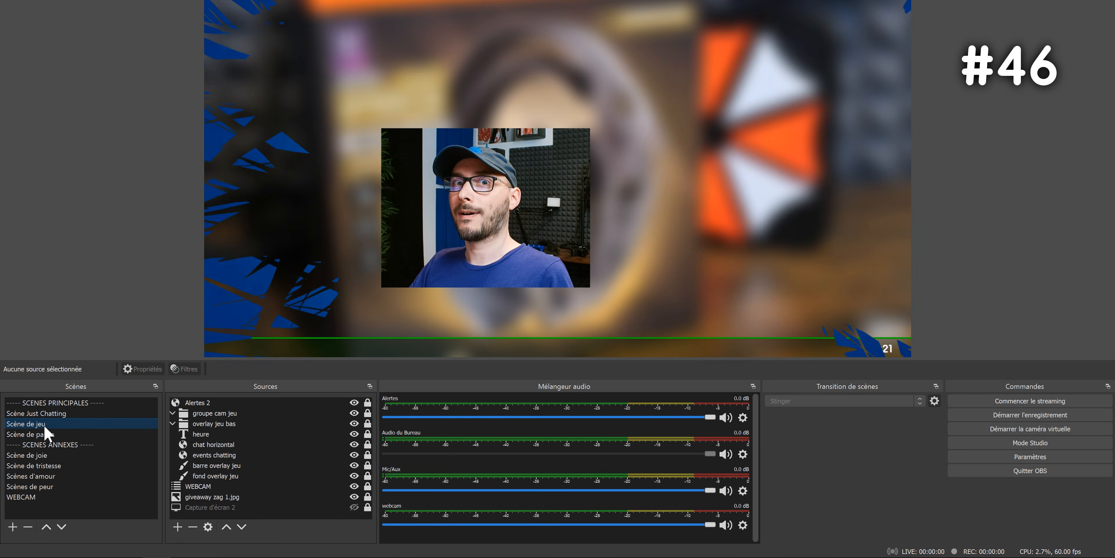
# Add a Balayage Luma transition named TRUC and preview it with the Échiquier (petit) image
pyautogui.click(921, 402)
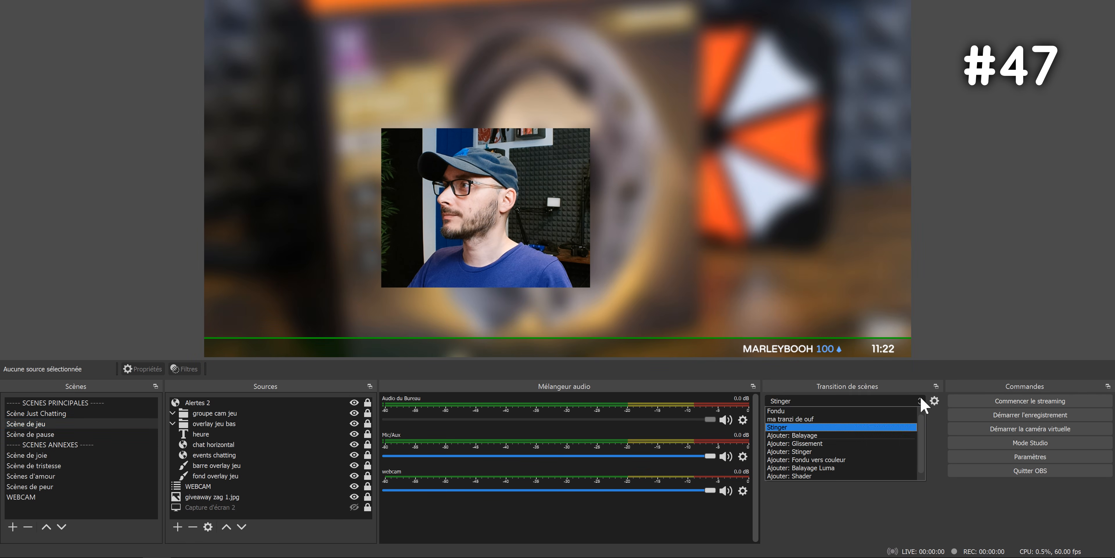
pyautogui.click(819, 468)
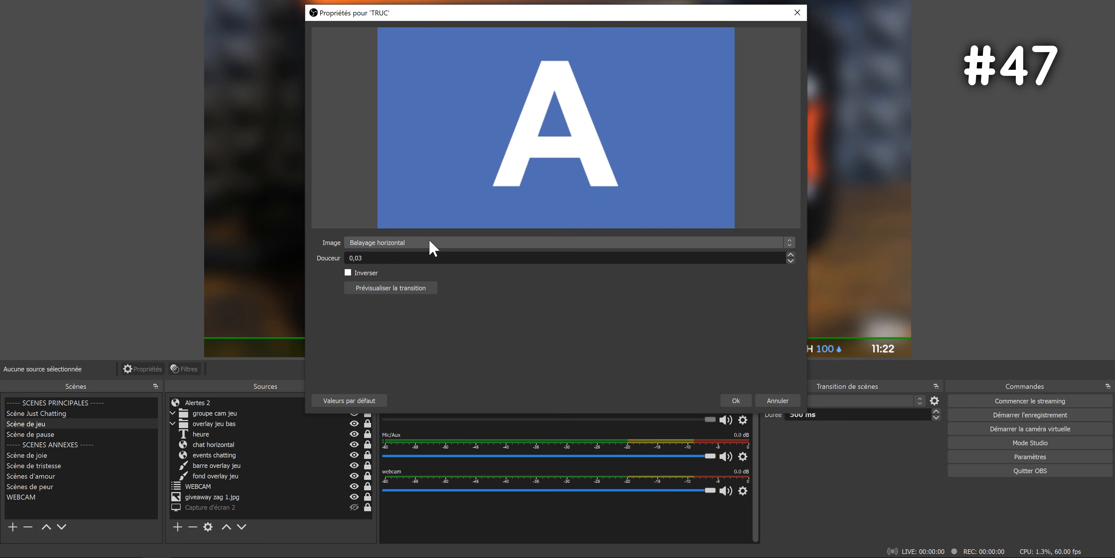
pyautogui.click(428, 244)
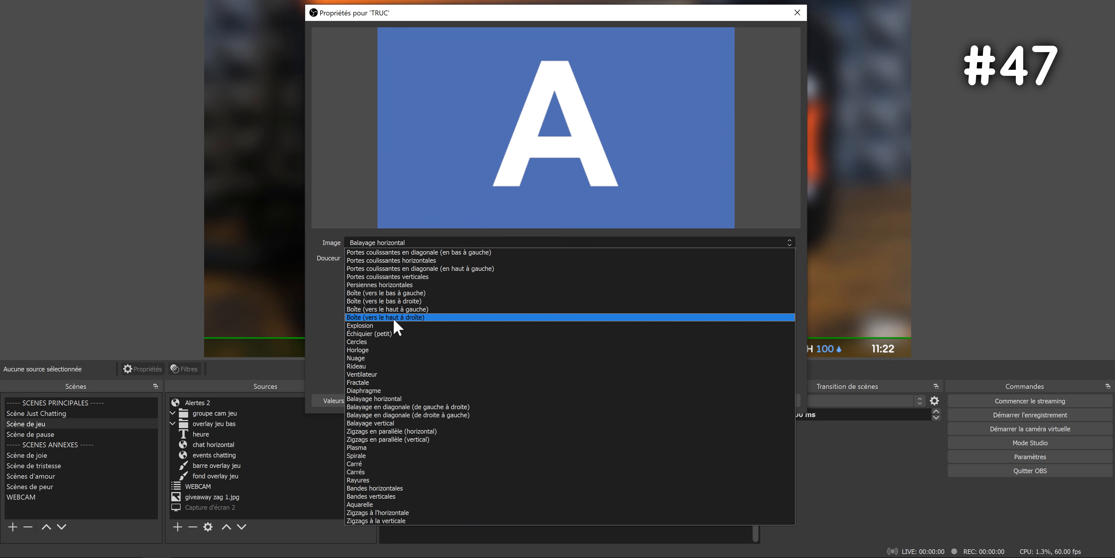
pyautogui.click(393, 334)
pyautogui.click(394, 288)
# Try the Horloge and Fractale images for the TRUC transition, previewing each one
pyautogui.click(428, 243)
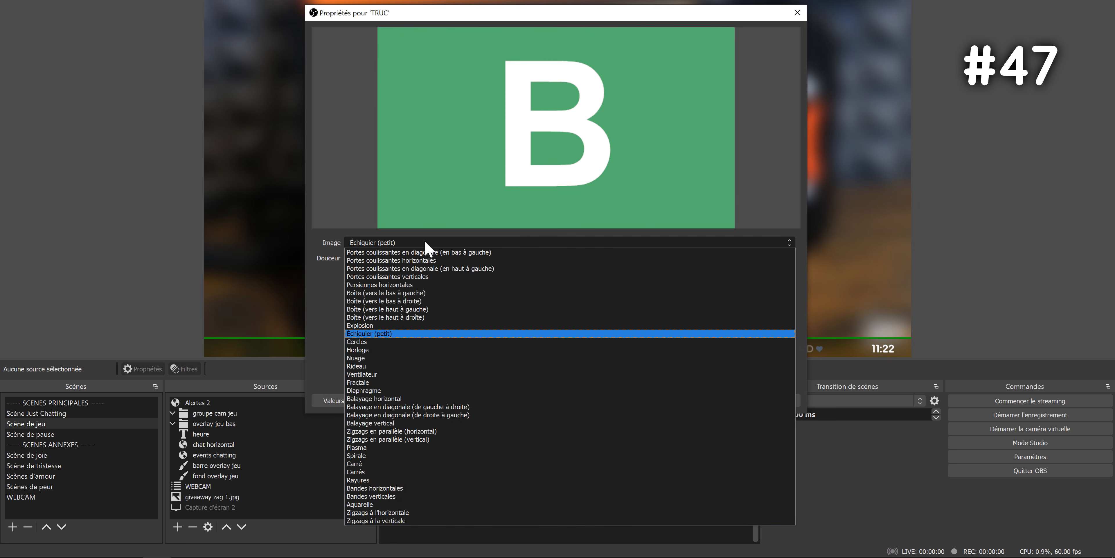
pyautogui.click(378, 350)
pyautogui.click(407, 290)
pyautogui.click(418, 245)
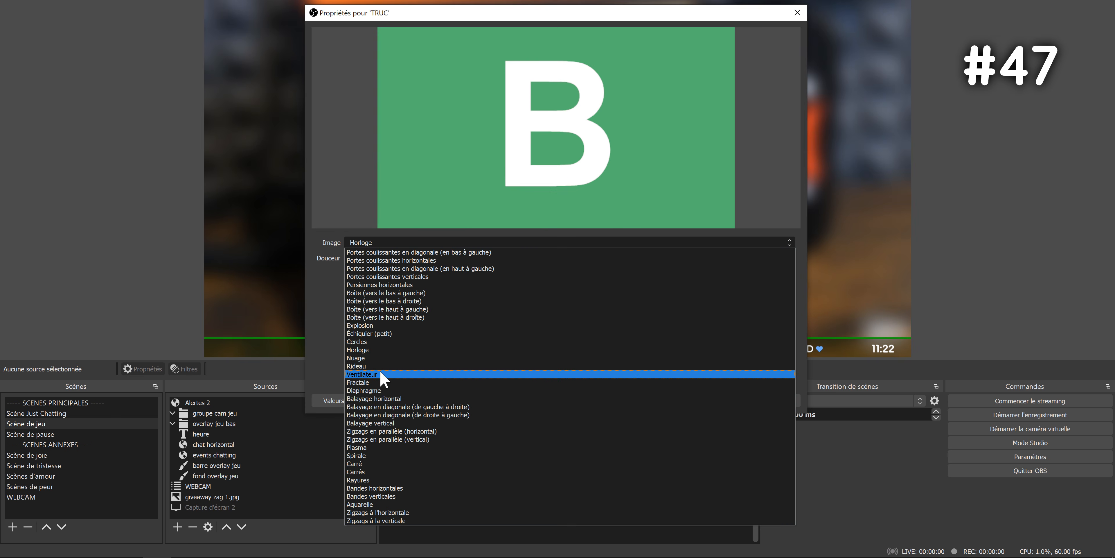
pyautogui.click(381, 382)
pyautogui.click(410, 298)
# Set the TRUC transition's image to Plasma, preview it, and confirm the transition properties
pyautogui.click(413, 243)
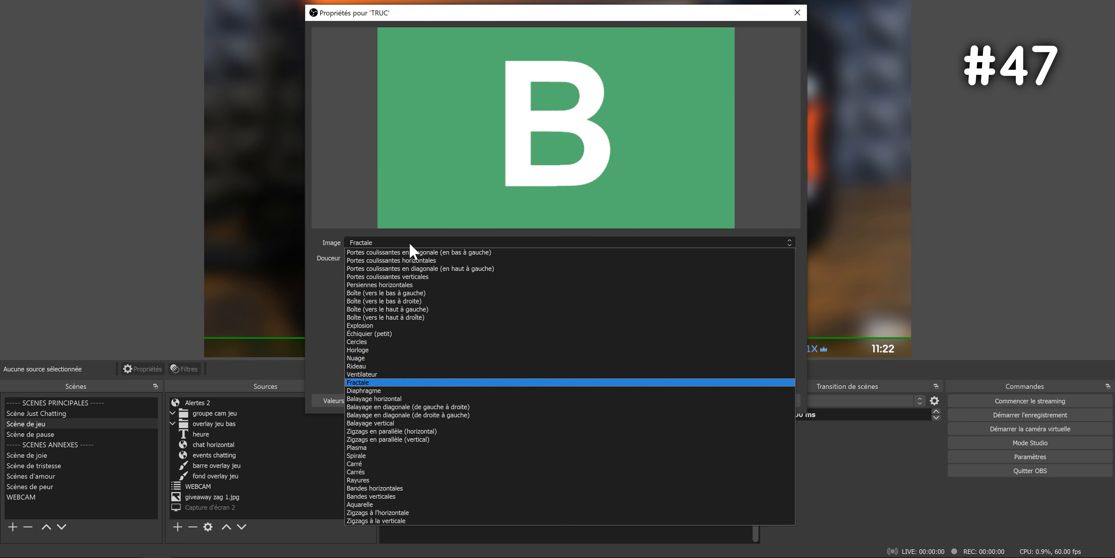
pyautogui.click(390, 446)
pyautogui.click(405, 289)
pyautogui.click(728, 400)
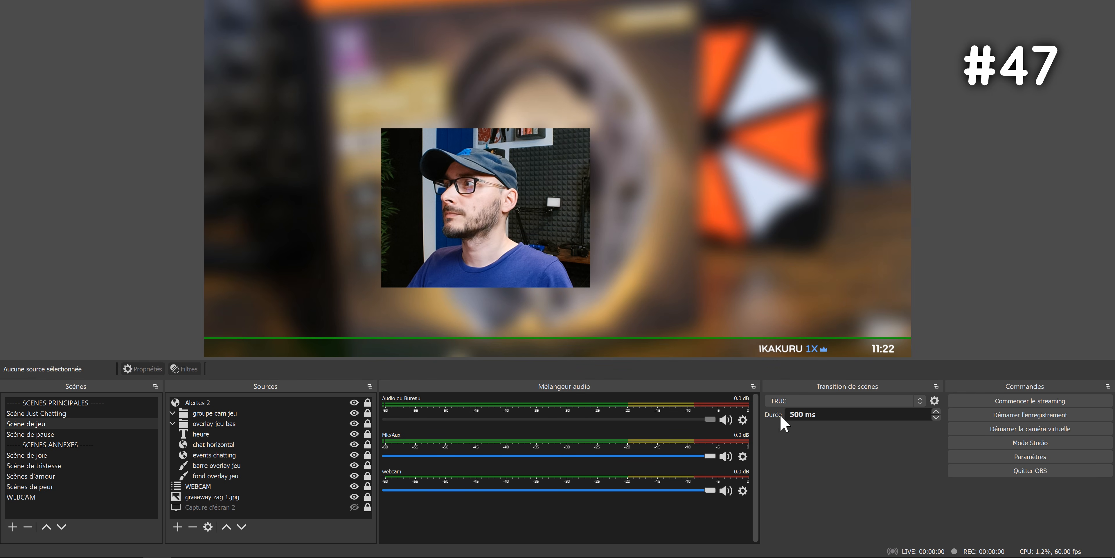
# Switch between Scène de jeu and Scène Just Chatting to view the current scene transition, ending on Scène de jeu
pyautogui.click(63, 423)
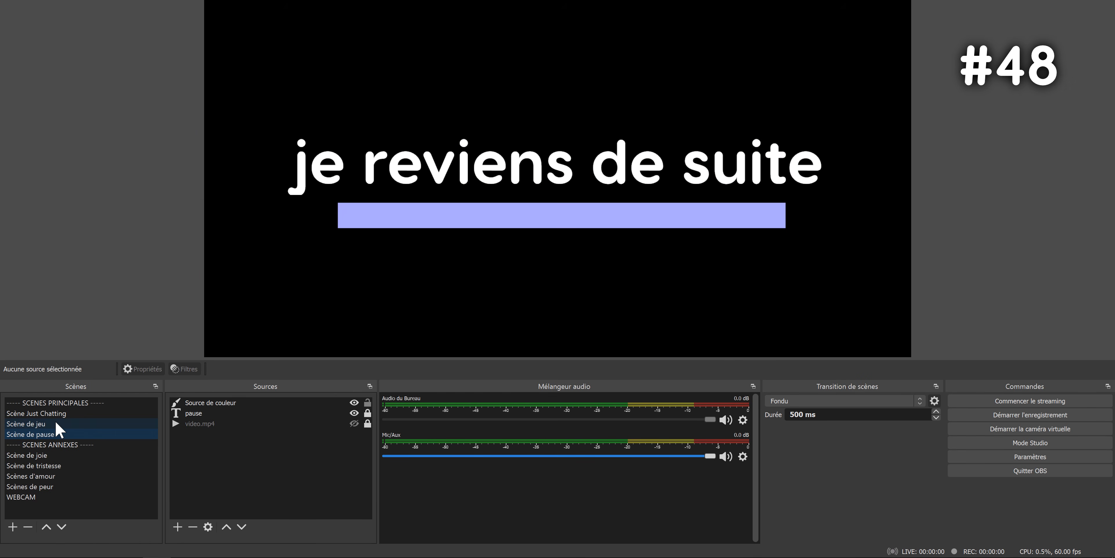
pyautogui.click(55, 422)
pyautogui.click(65, 411)
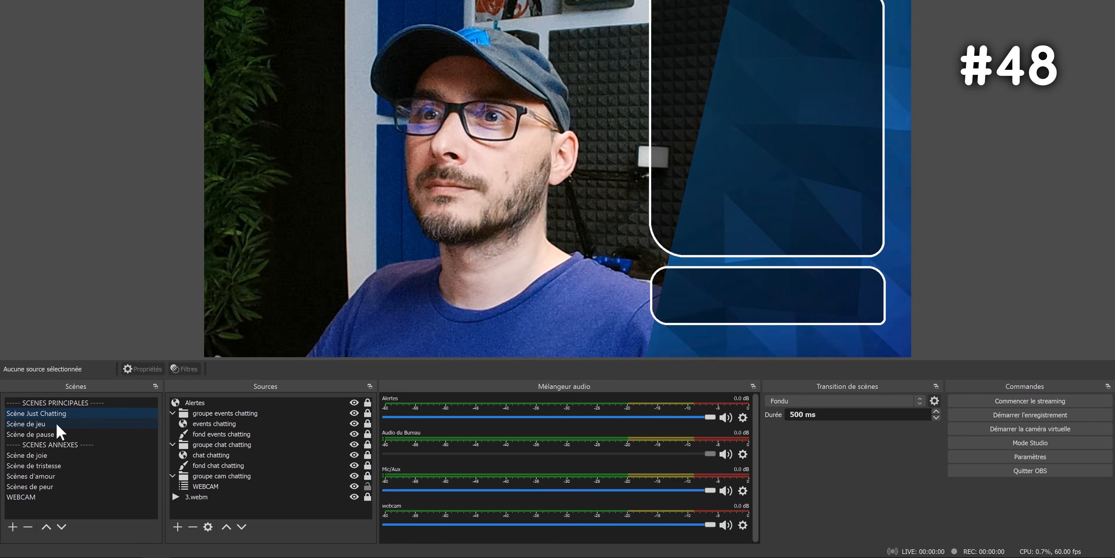
pyautogui.click(55, 423)
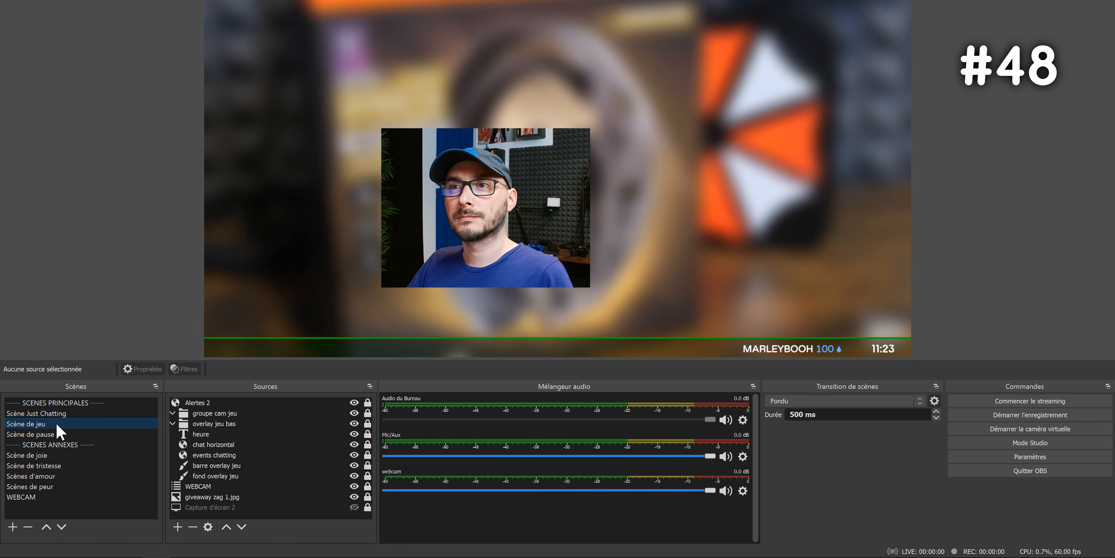
# Force the TRUC transition for Scène de jeu
pyautogui.rightClick(56, 423)
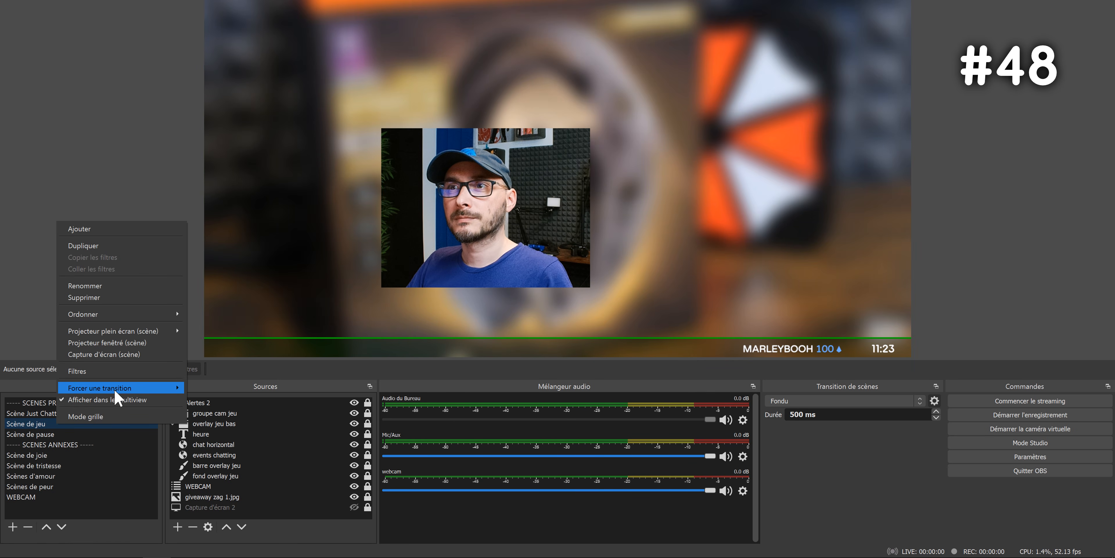
pyautogui.moveTo(119, 389)
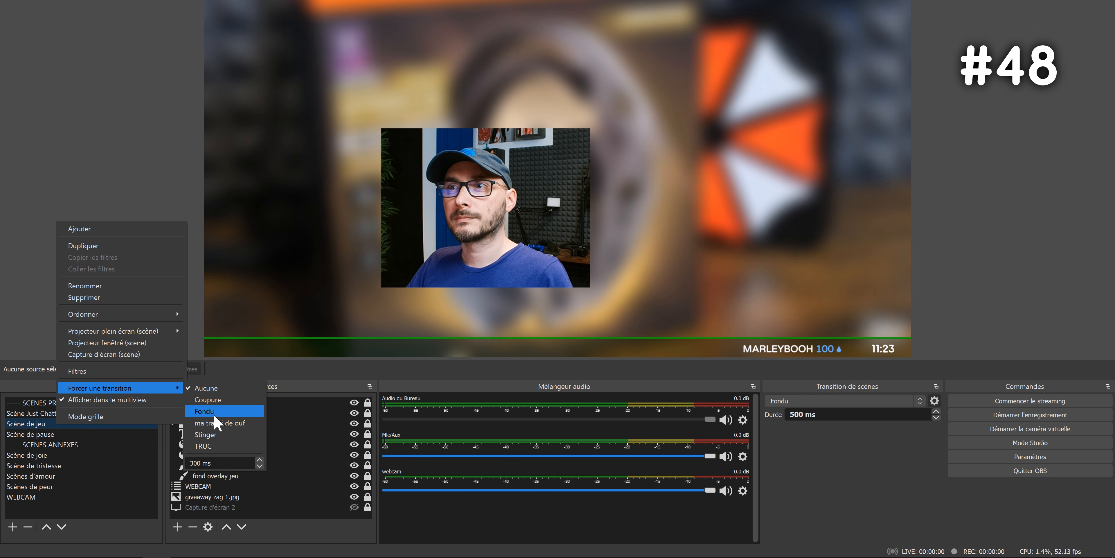
pyautogui.click(212, 445)
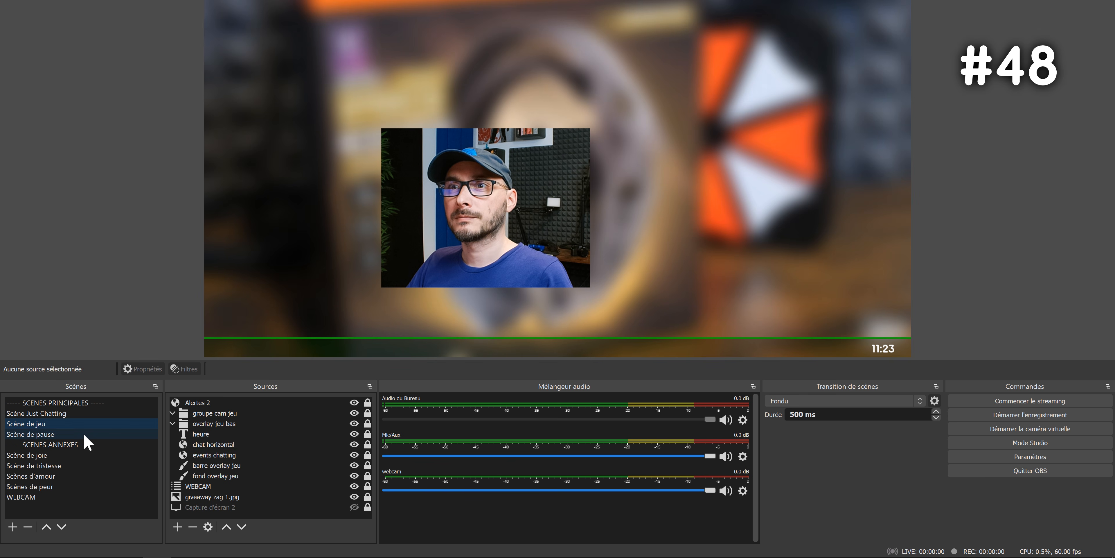
# Test the forced transition by switching among Scène de pause, Scène Just Chatting and Scène de jeu, ending on Scène de jeu
pyautogui.click(74, 435)
pyautogui.click(73, 414)
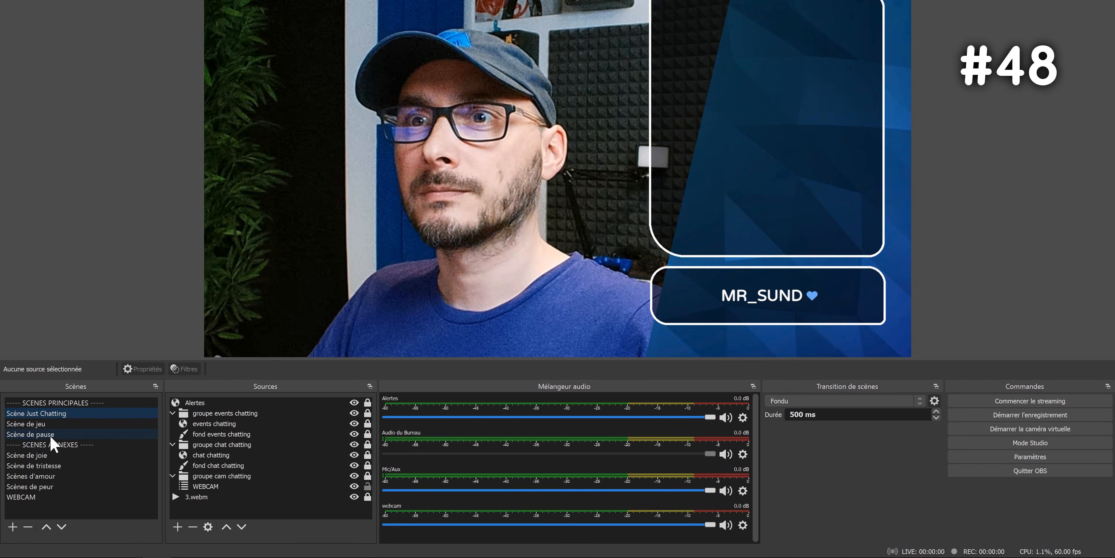
pyautogui.click(48, 444)
pyautogui.click(48, 434)
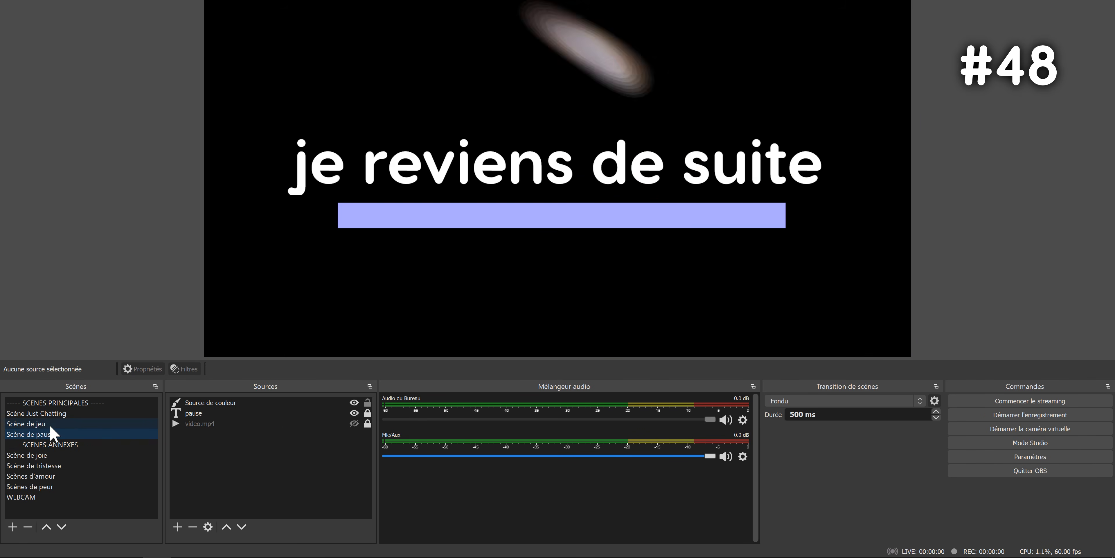
pyautogui.click(50, 424)
pyautogui.click(59, 414)
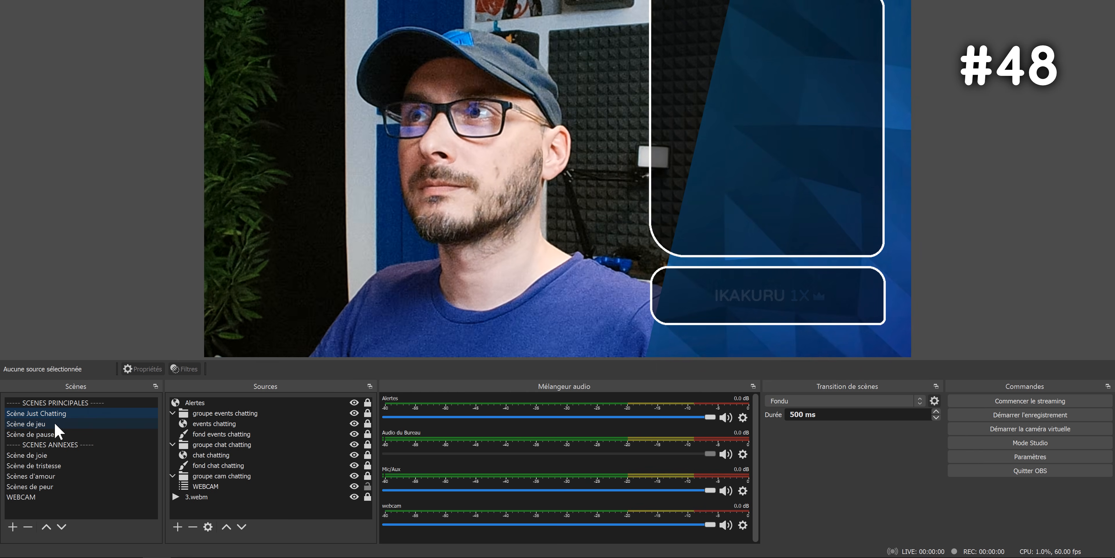
pyautogui.click(54, 422)
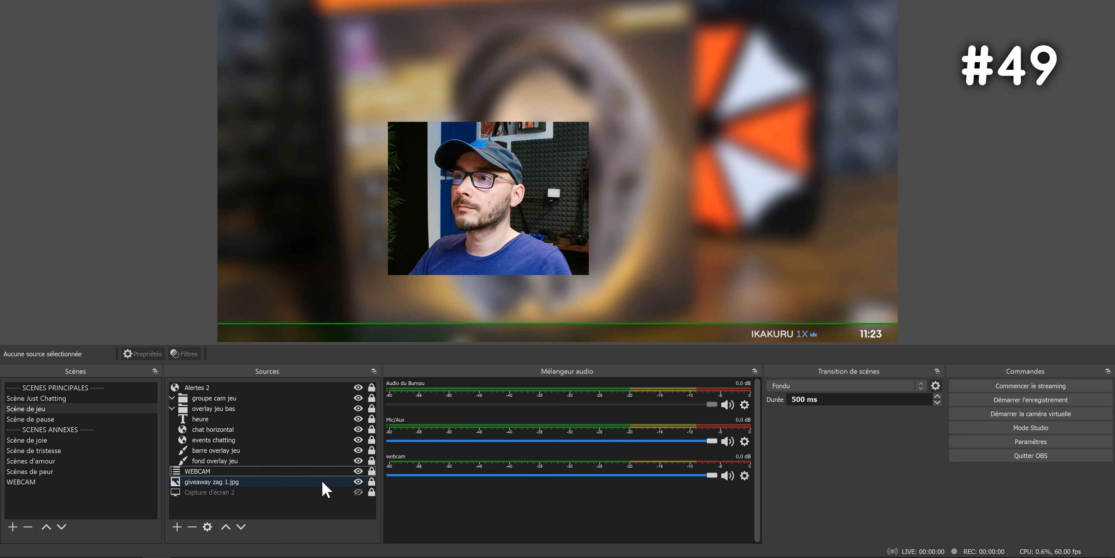
# Hide and show the WEBCAM source twice to view how it appears and disappears in Scène de jeu
pyautogui.click(358, 471)
pyautogui.click(358, 470)
pyautogui.click(358, 470)
pyautogui.click(358, 471)
# Assign the Balayage transition to the showing of the WEBCAM source with direction Gauche, and preview it
pyautogui.rightClick(222, 473)
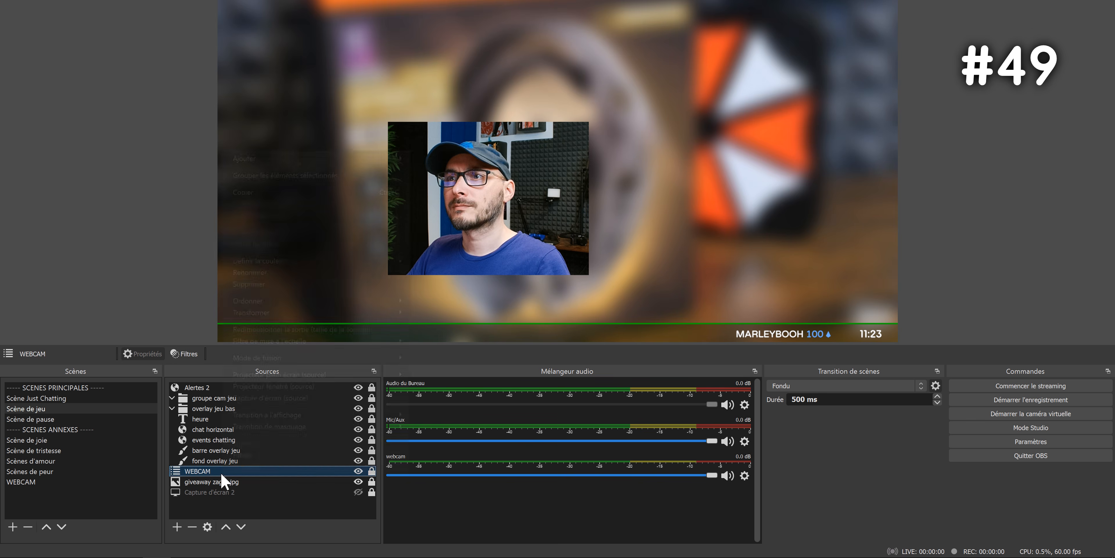
pyautogui.moveTo(310, 417)
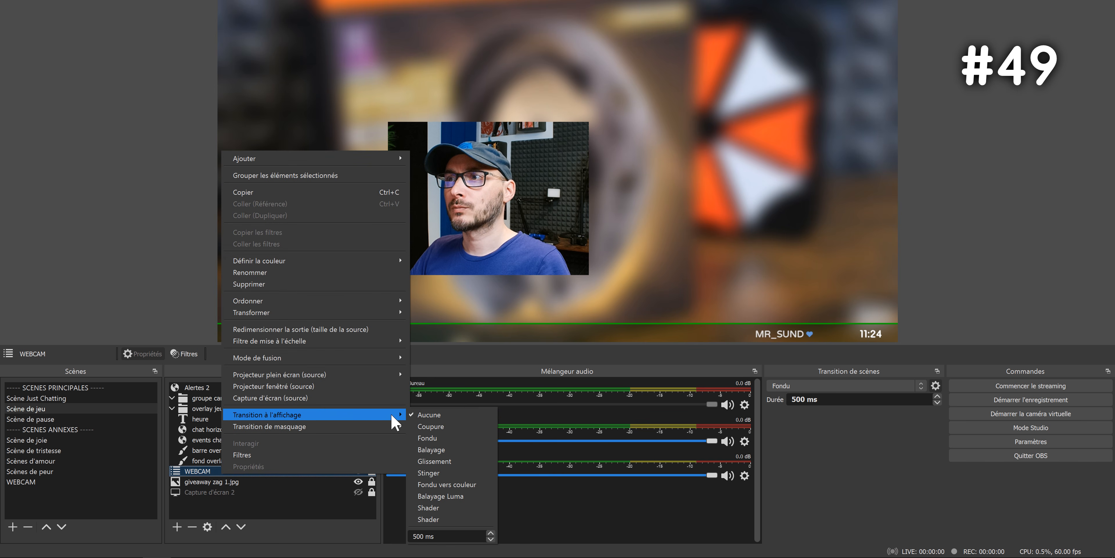
pyautogui.click(441, 453)
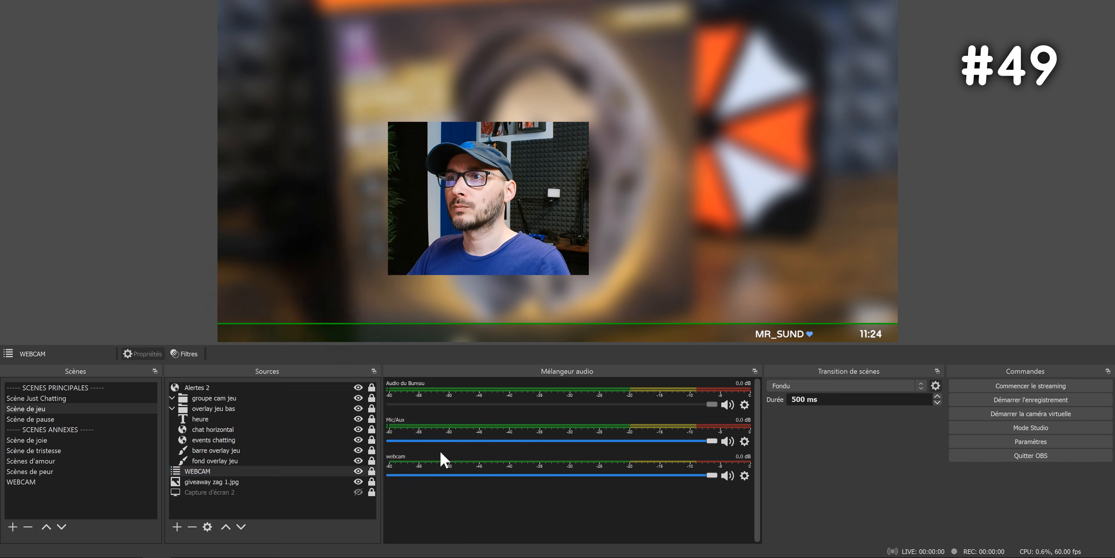
pyautogui.click(402, 379)
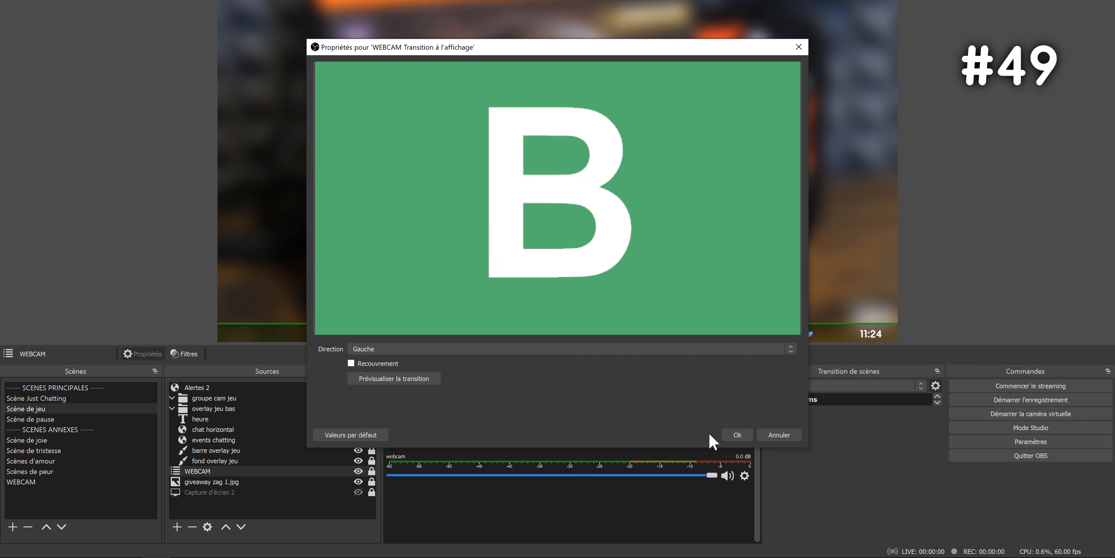
pyautogui.click(736, 434)
# Assign the Balayage Luma transition to the hiding of the WEBCAM source, choose its luma image and preview it
pyautogui.rightClick(257, 471)
pyautogui.moveTo(390, 422)
pyautogui.click(488, 504)
pyautogui.click(409, 349)
pyautogui.click(717, 301)
pyautogui.click(392, 394)
pyautogui.click(735, 433)
# Toggle the WEBCAM source's visibility to test its show and hide transitions, leaving it shown
pyautogui.click(358, 471)
pyautogui.click(358, 471)
pyautogui.click(359, 470)
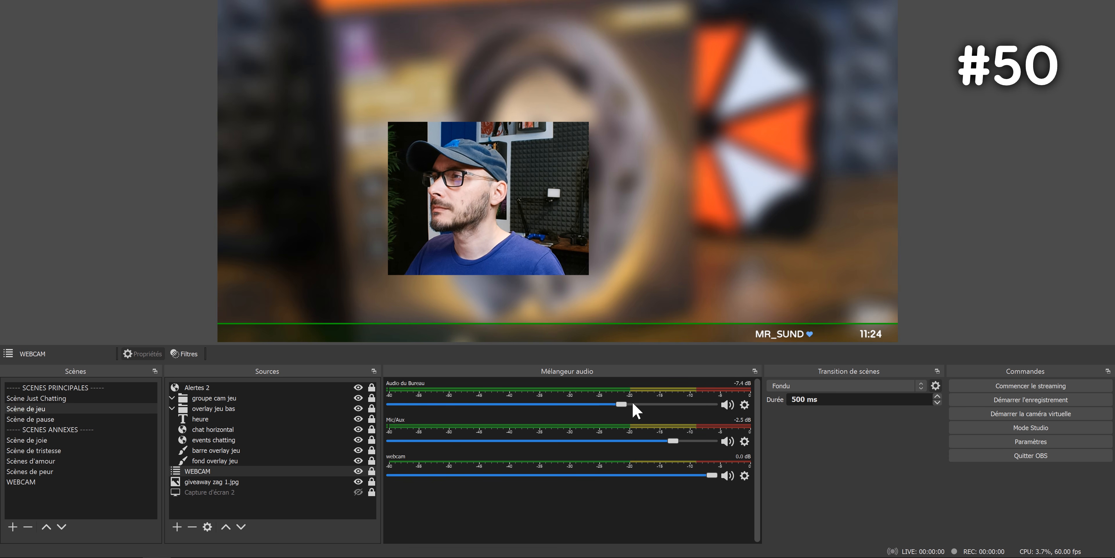
# Lock the volume of the Audio du Bureau source in the audio mixer
pyautogui.rightClick(642, 408)
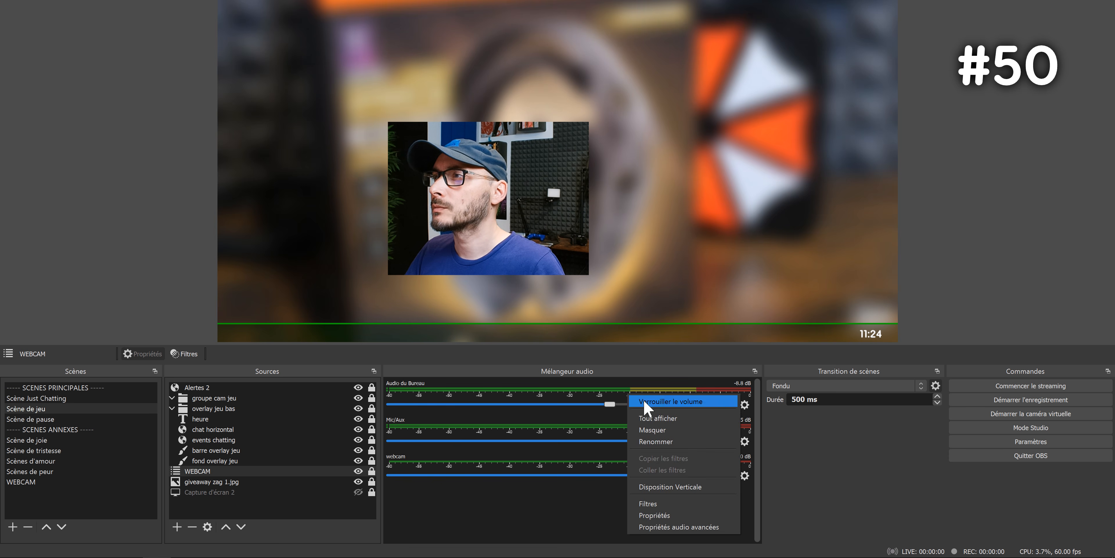
pyautogui.click(691, 402)
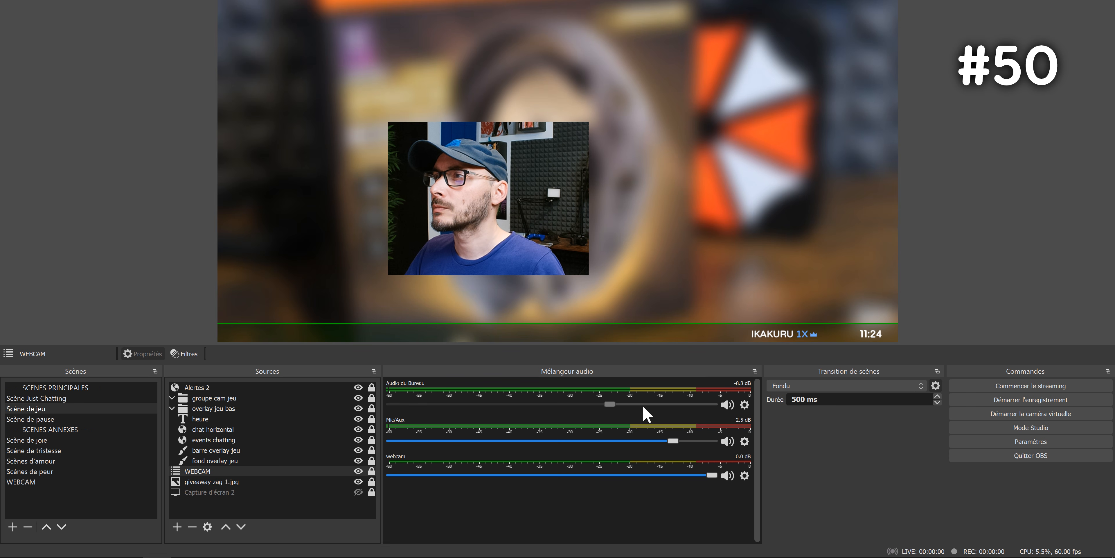